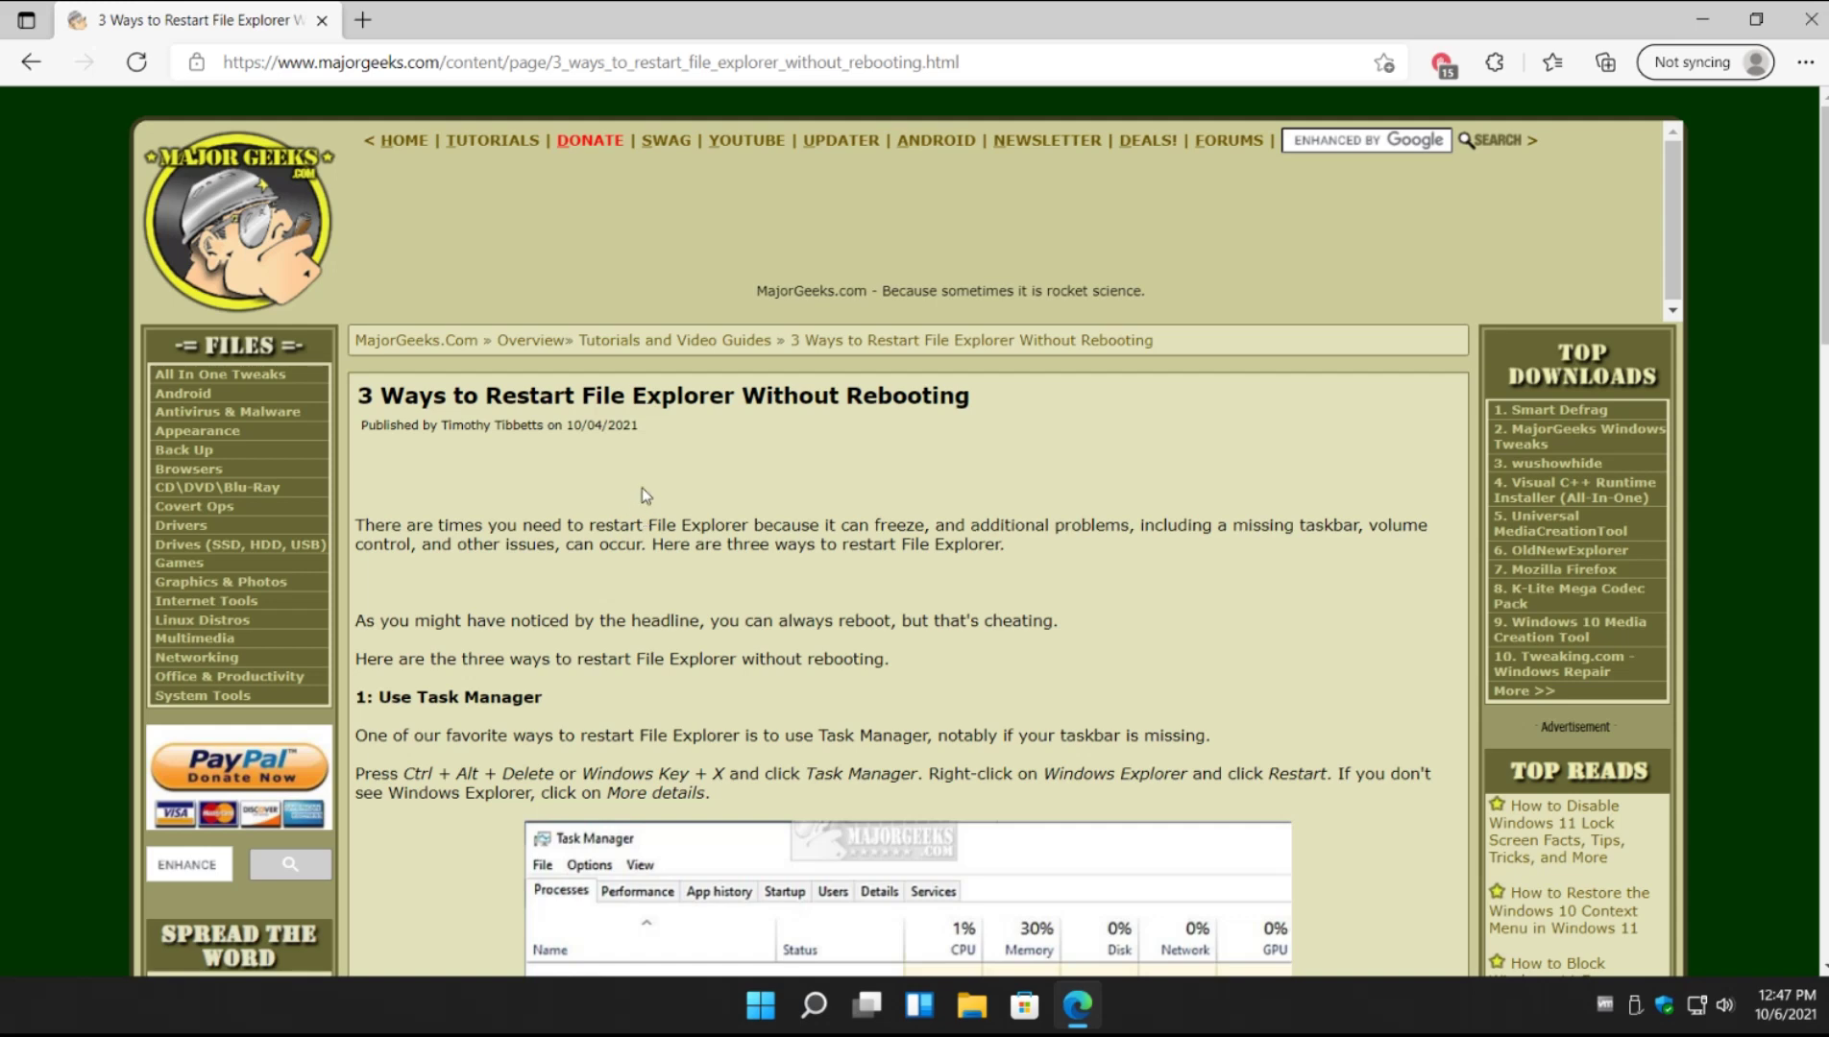
Step: Scroll the MajorGeeks article down past the Task Manager screenshot toward the PowerShell section
scroll(641, 487, down, 3)
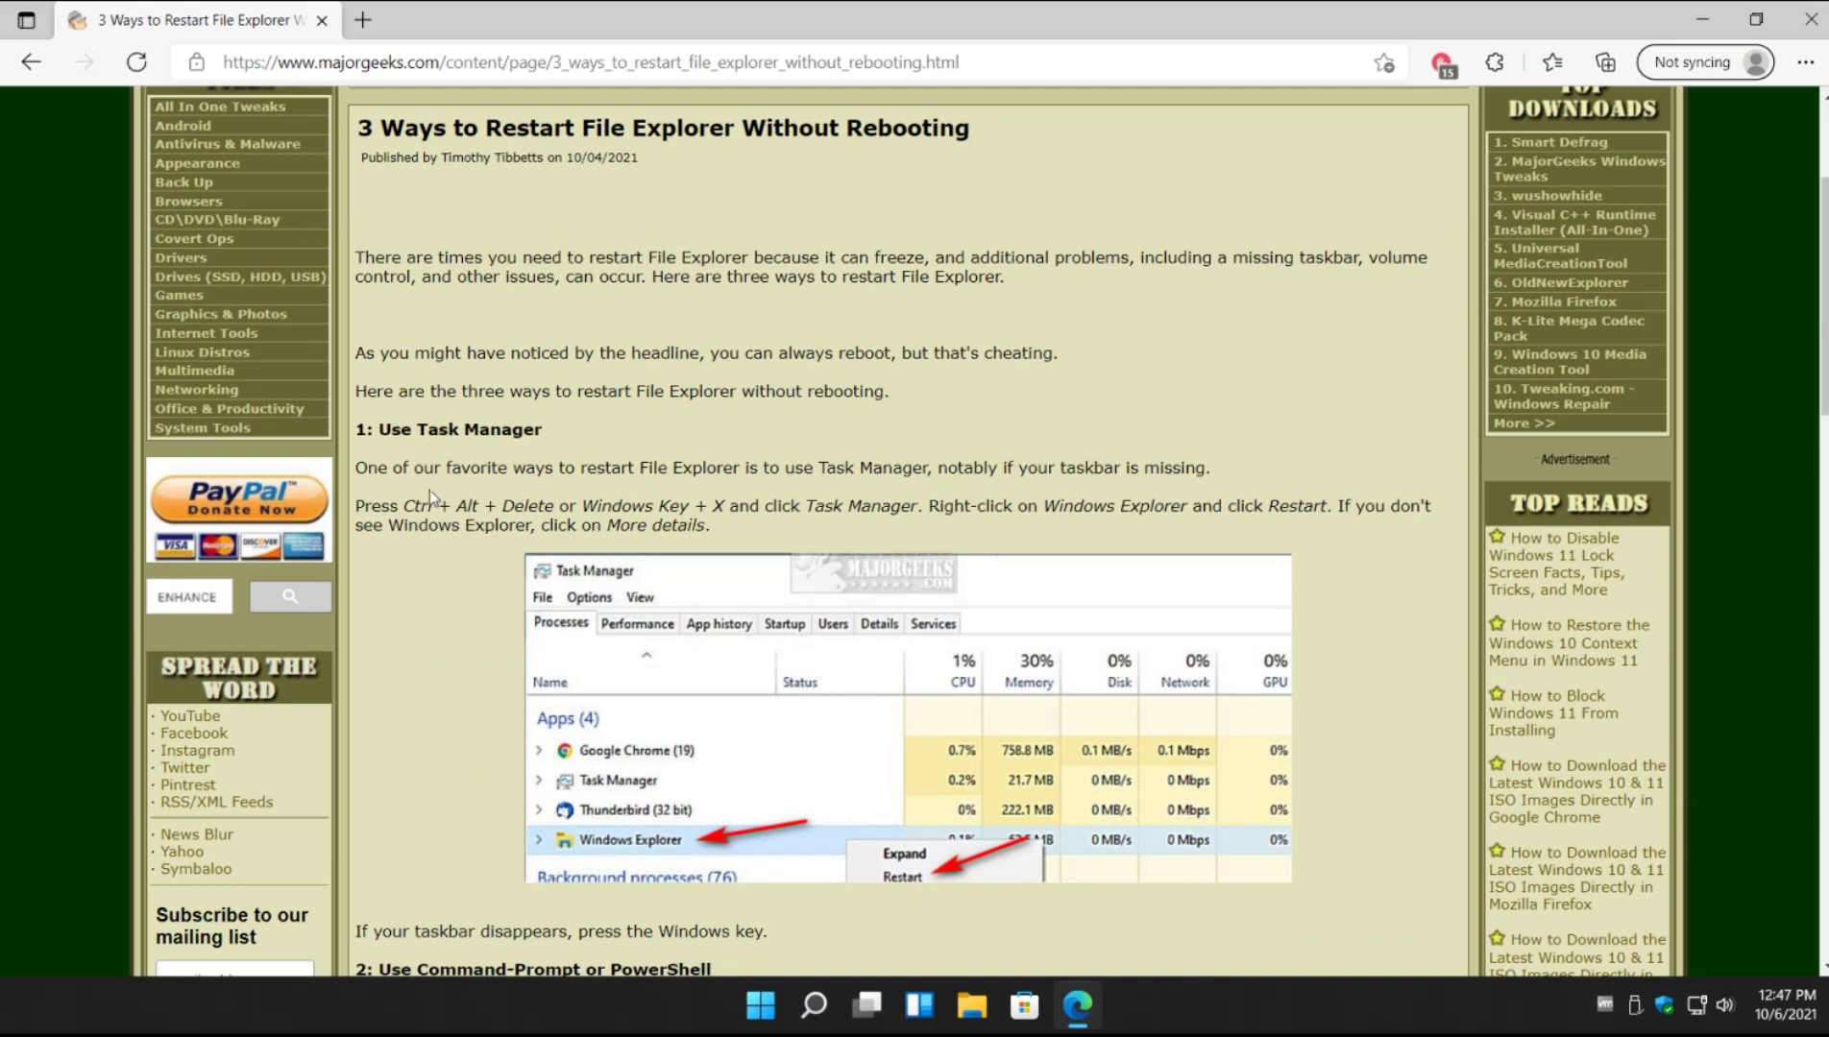
scroll(430, 500, down, 3)
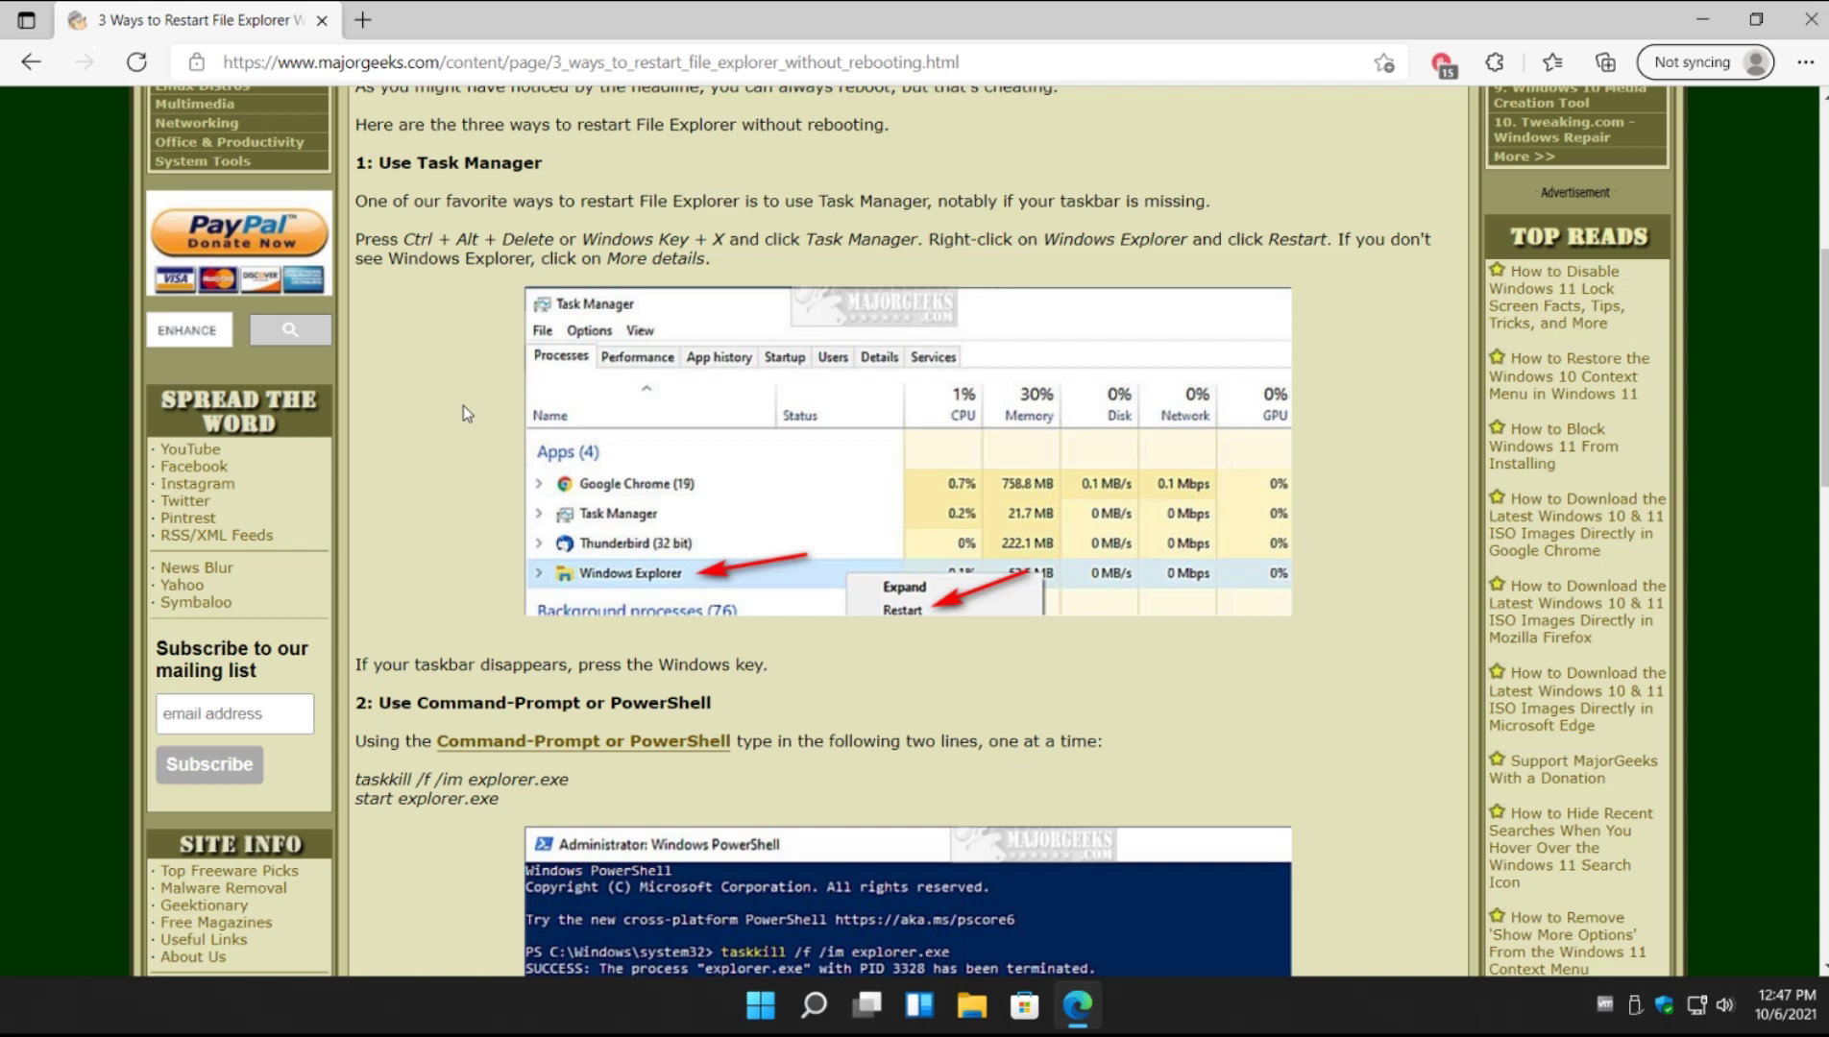
Step: Open Task Manager from the Ctrl+Alt+Delete security screen, then close it again
key(ctrl+alt+Delete)
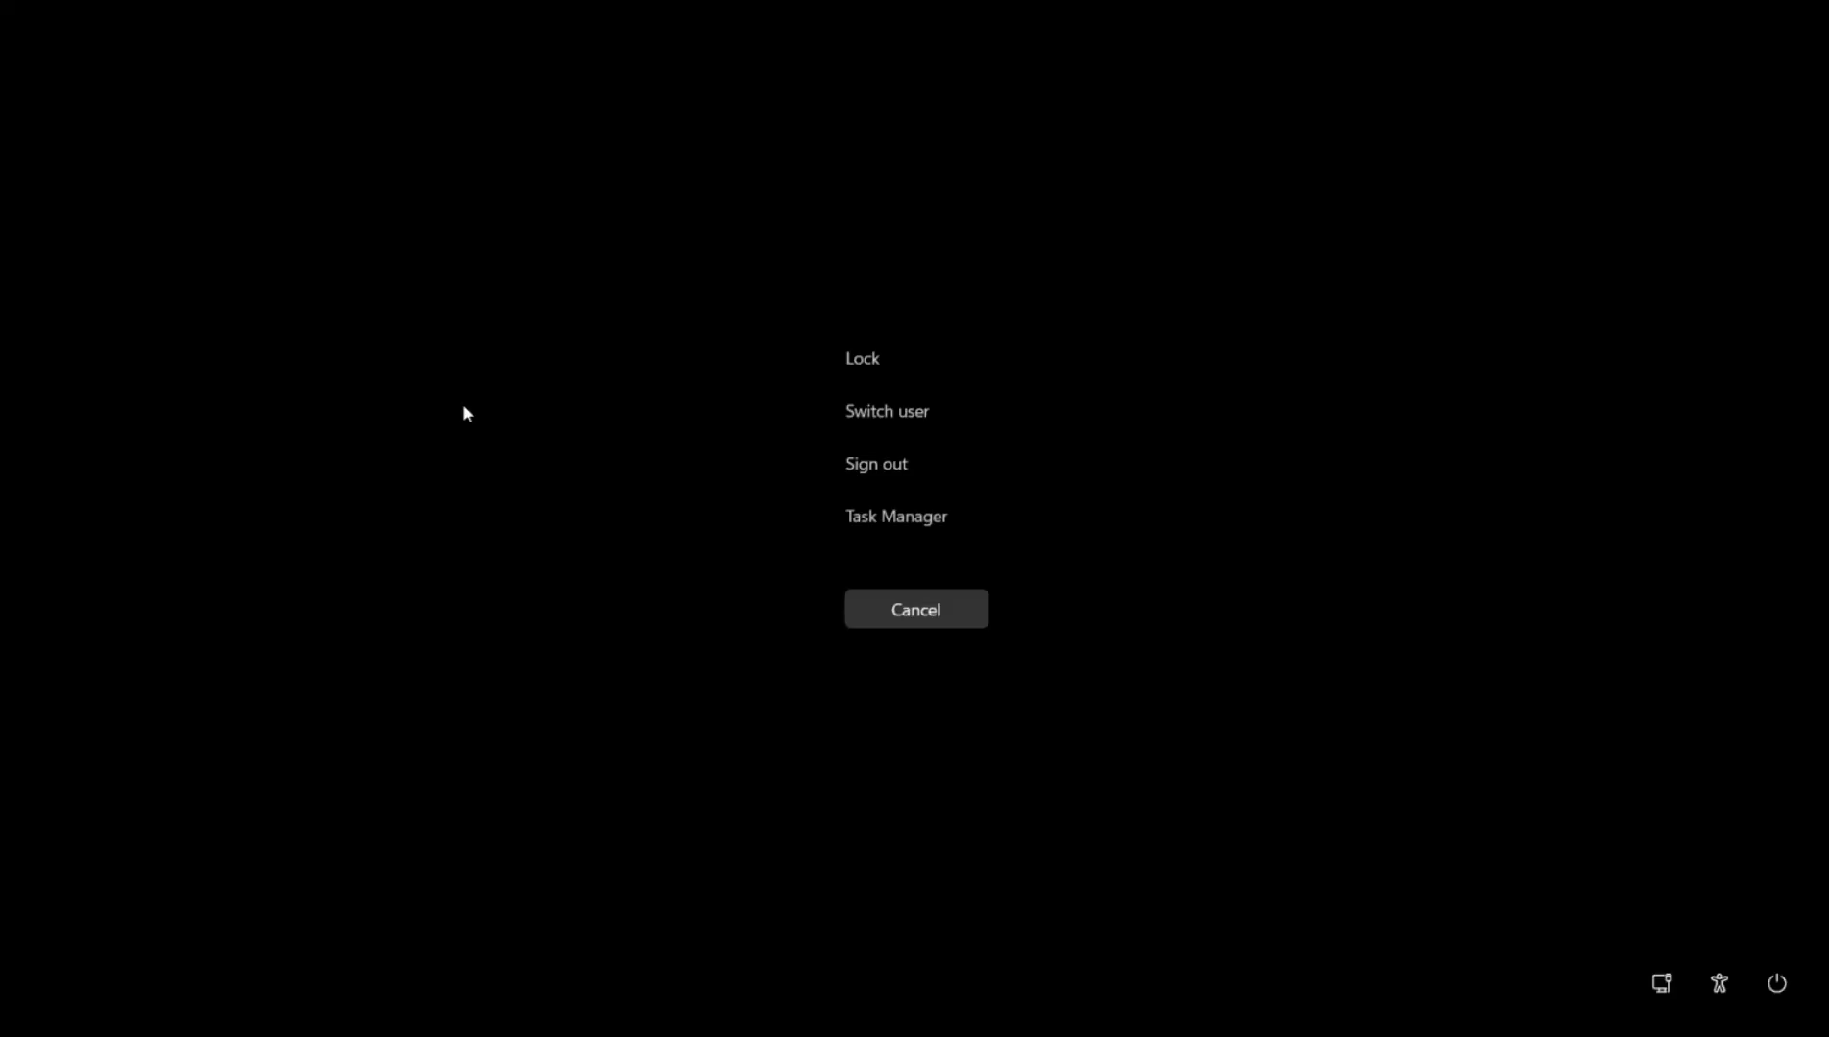
click(910, 529)
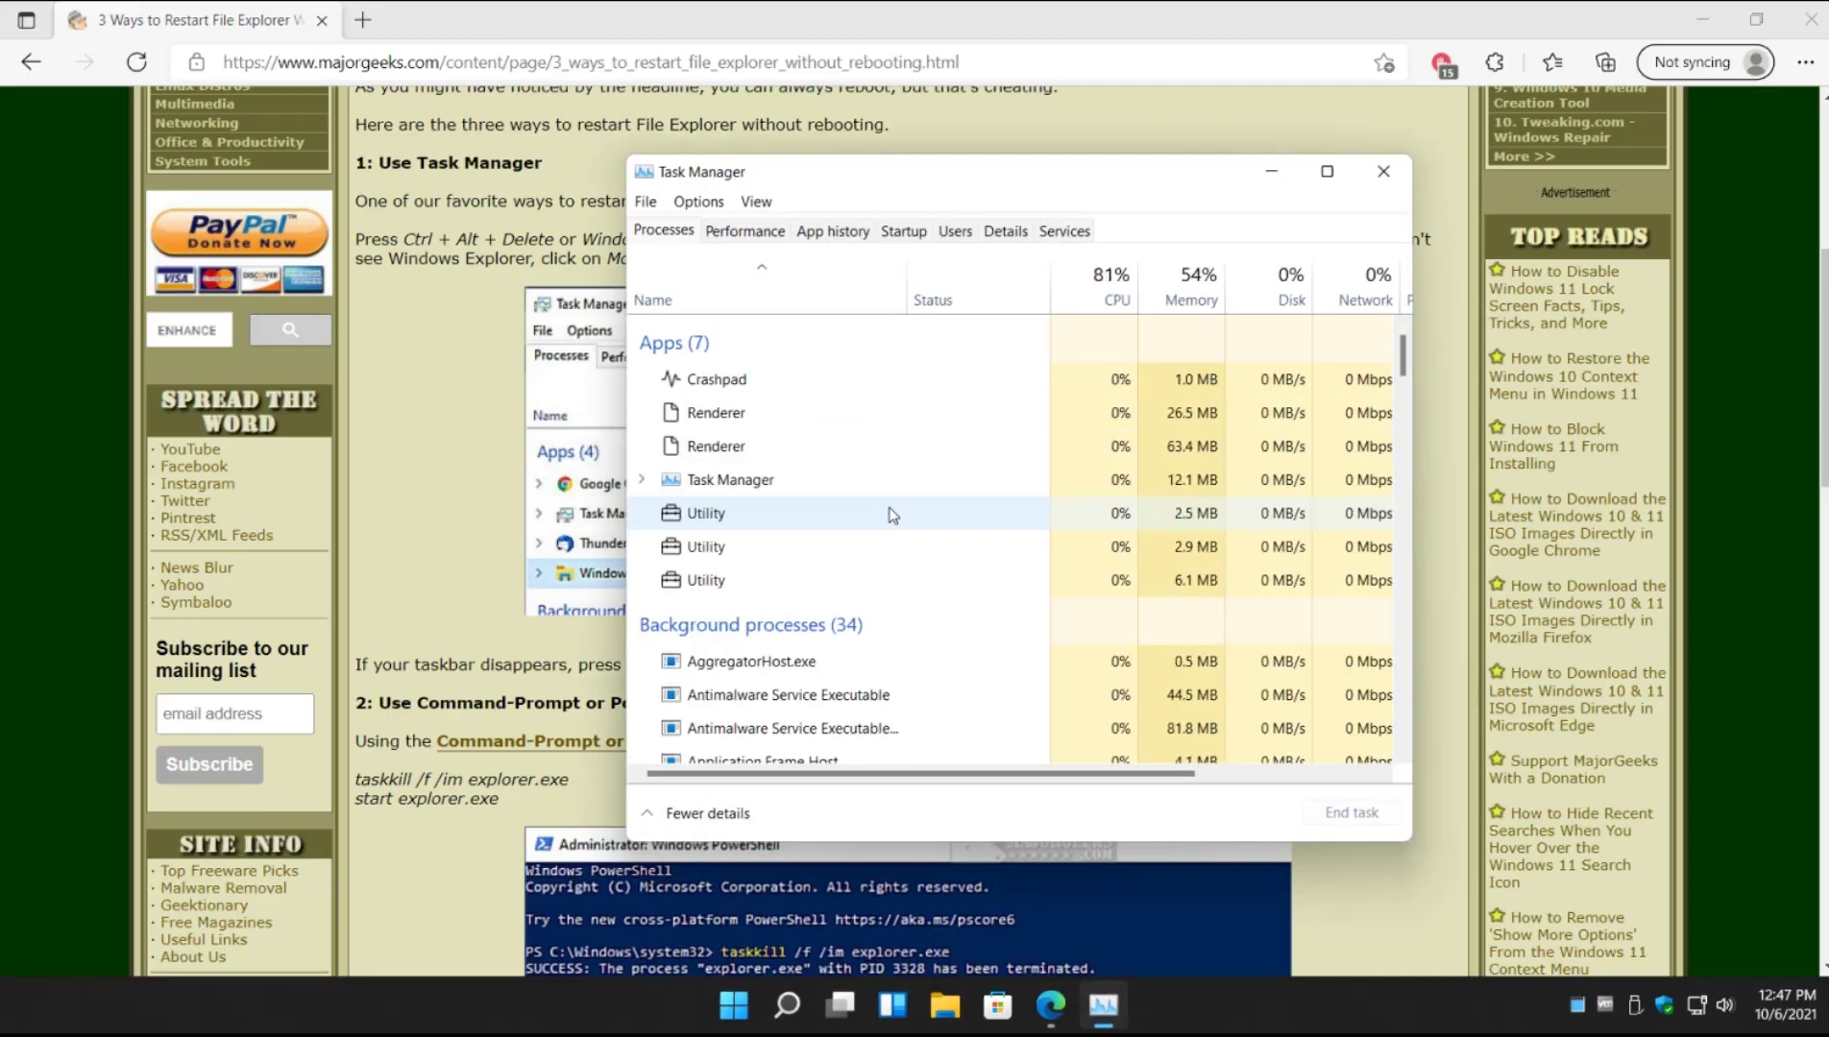
click(1384, 169)
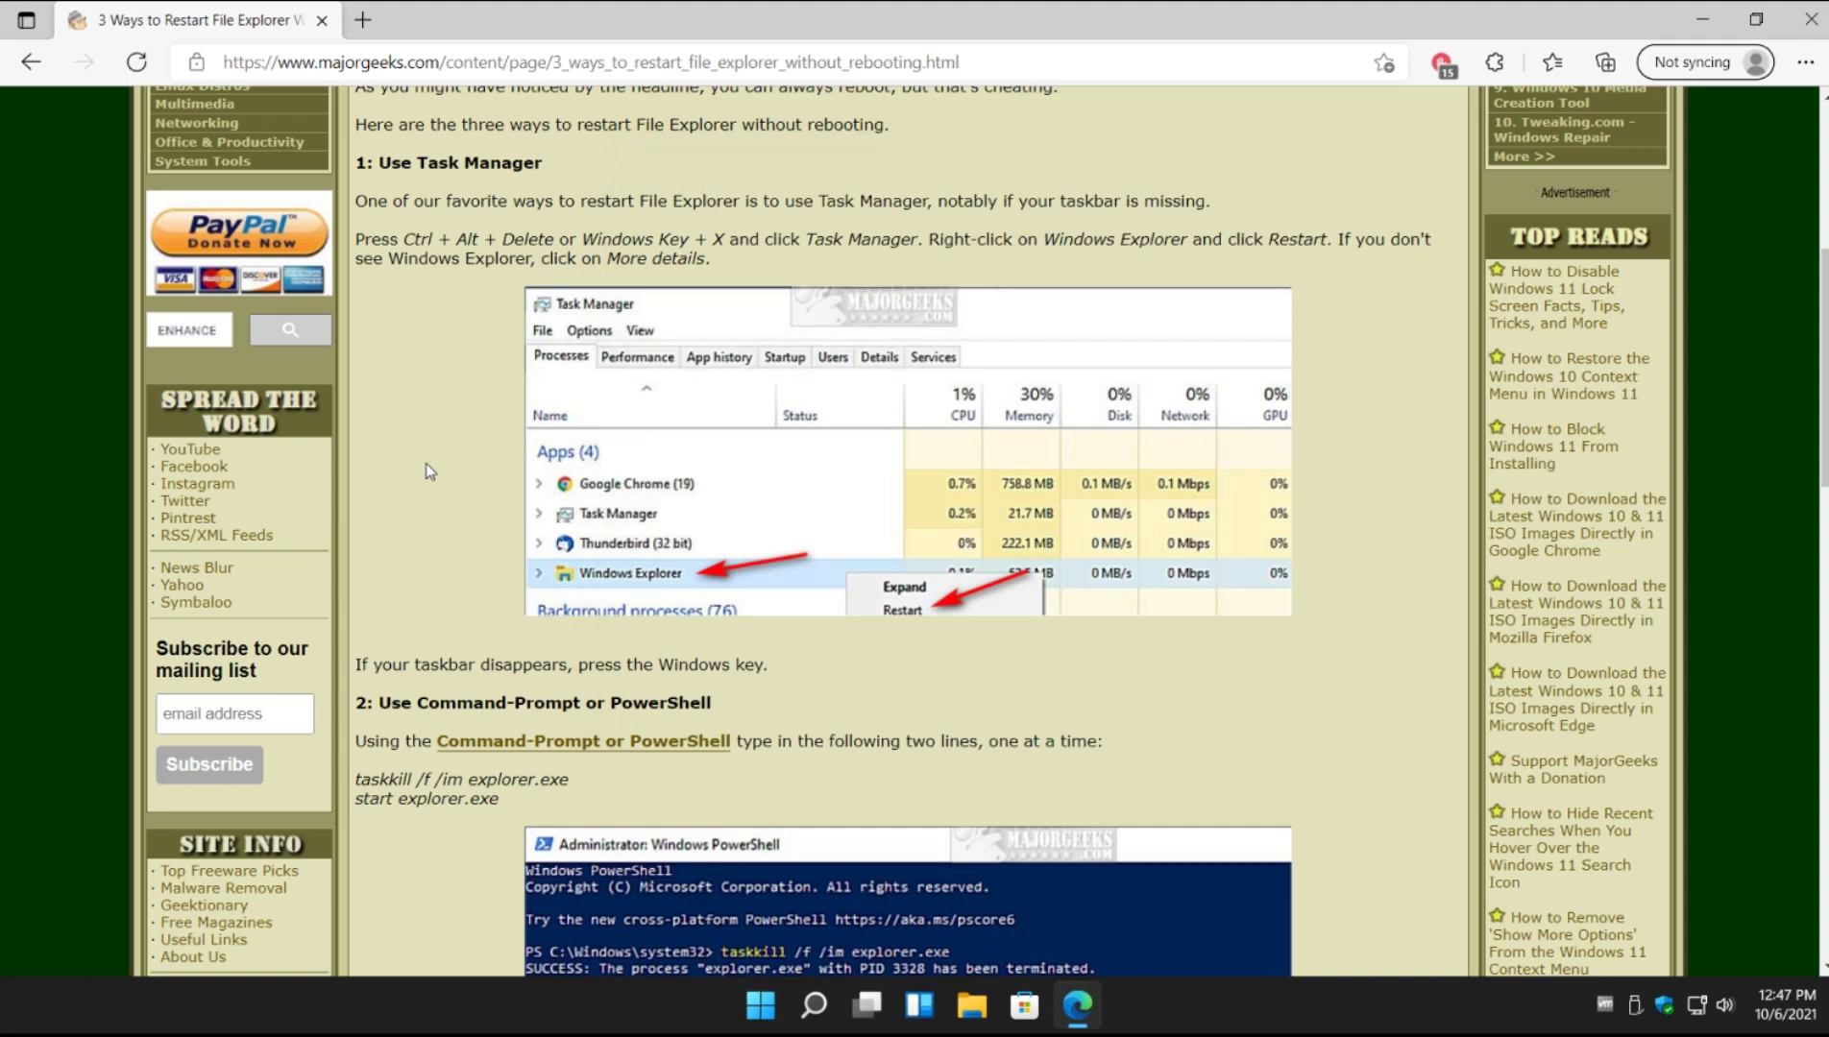
Step: Reopen Task Manager from the Win+X menu and shift its window slightly right
key(super+x)
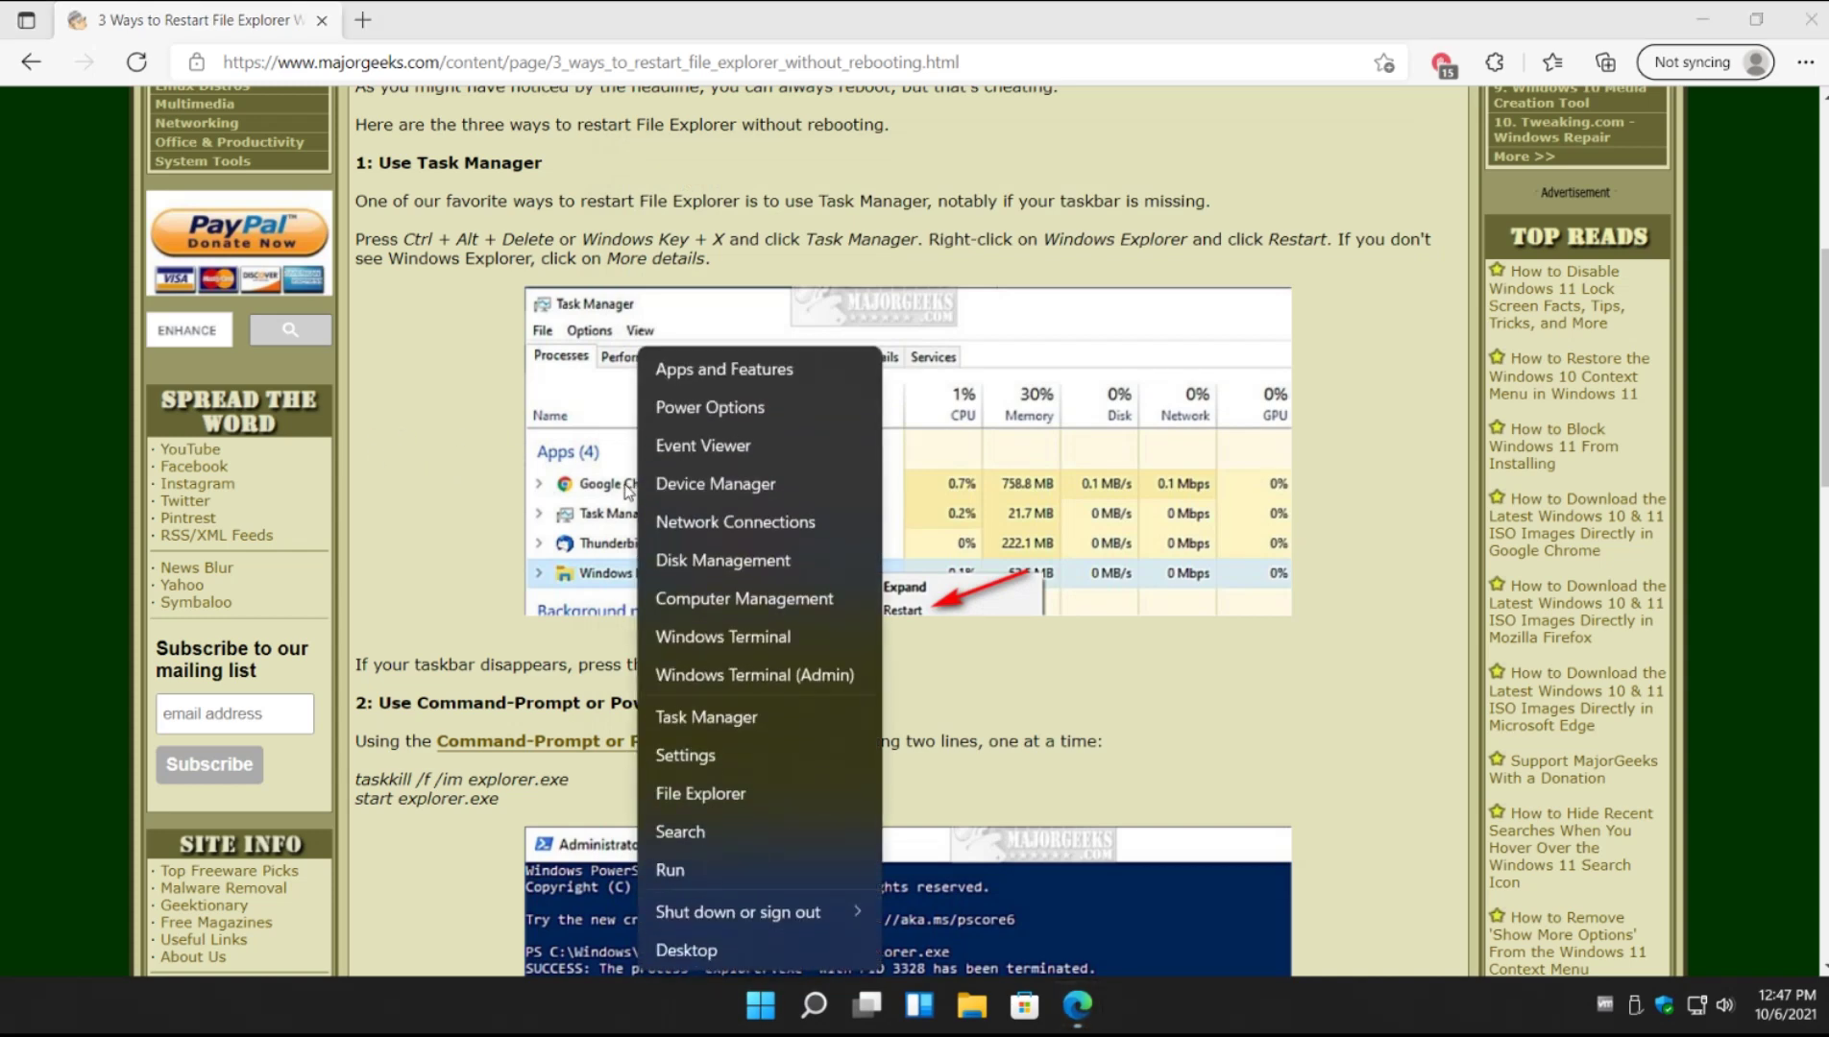
click(760, 718)
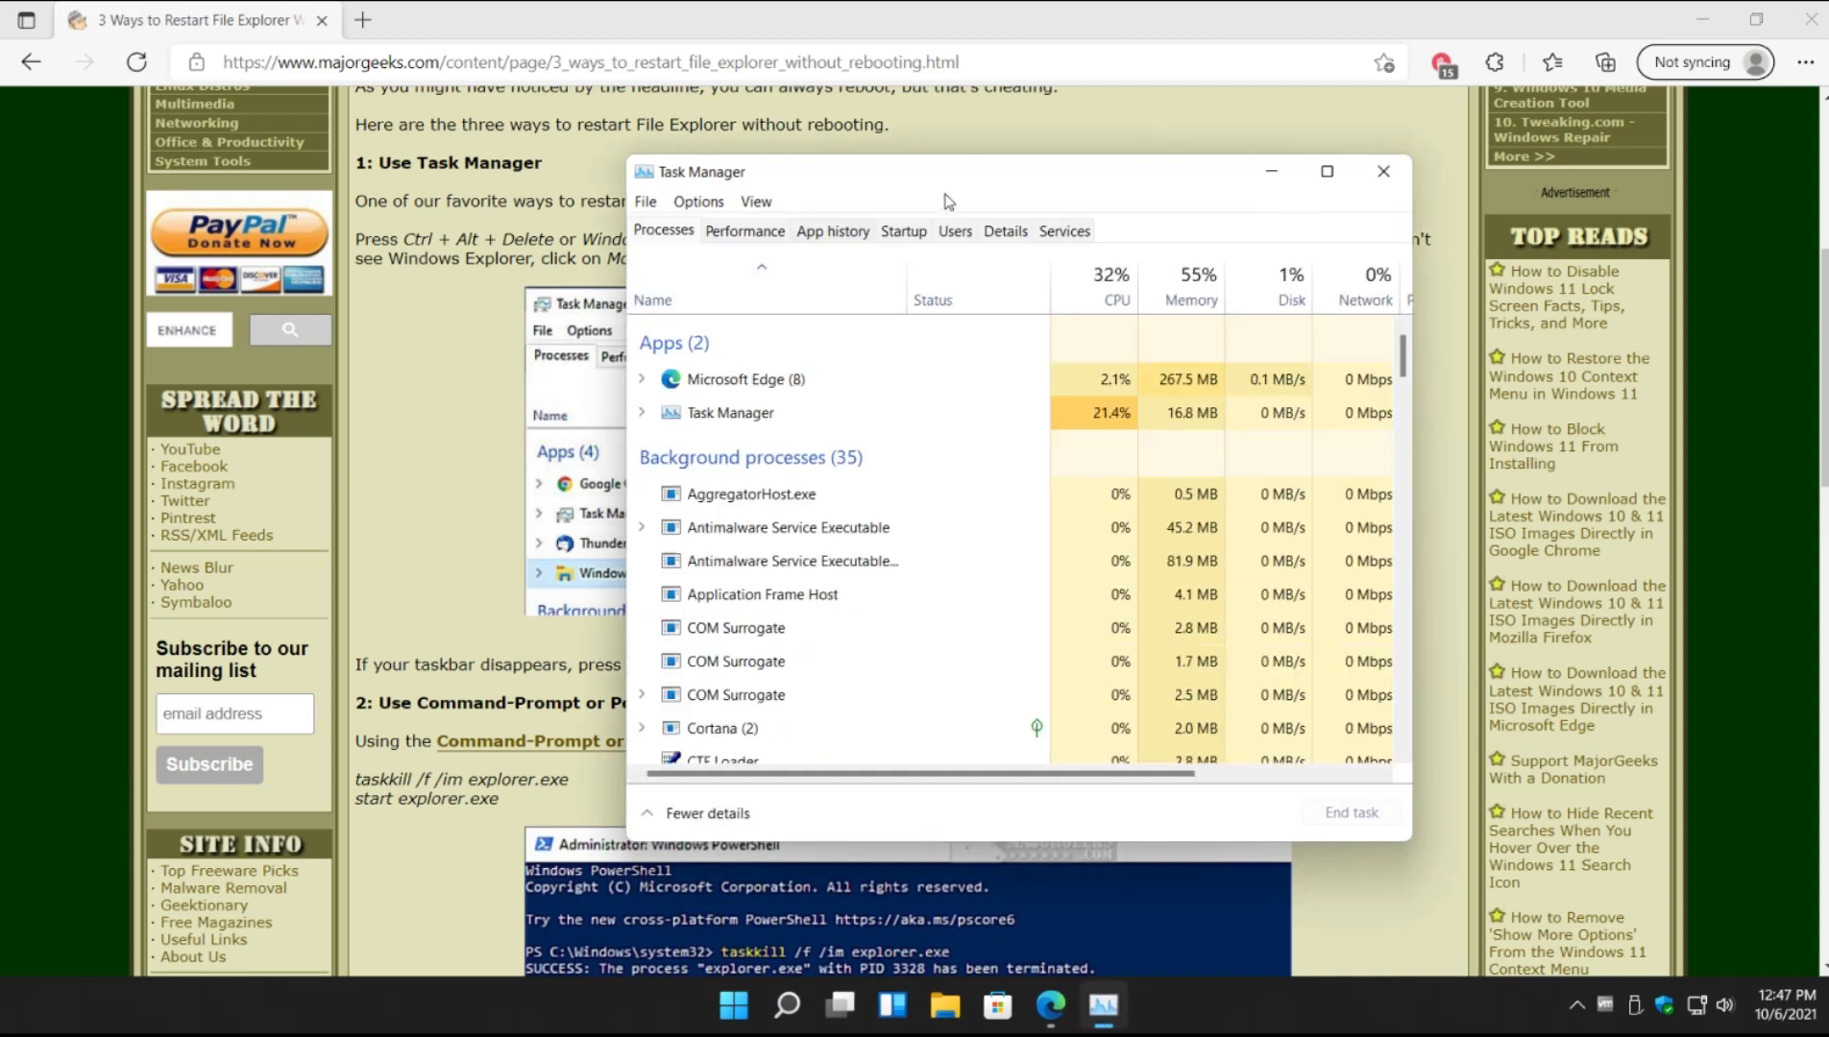
drag(946, 189, 842, 83)
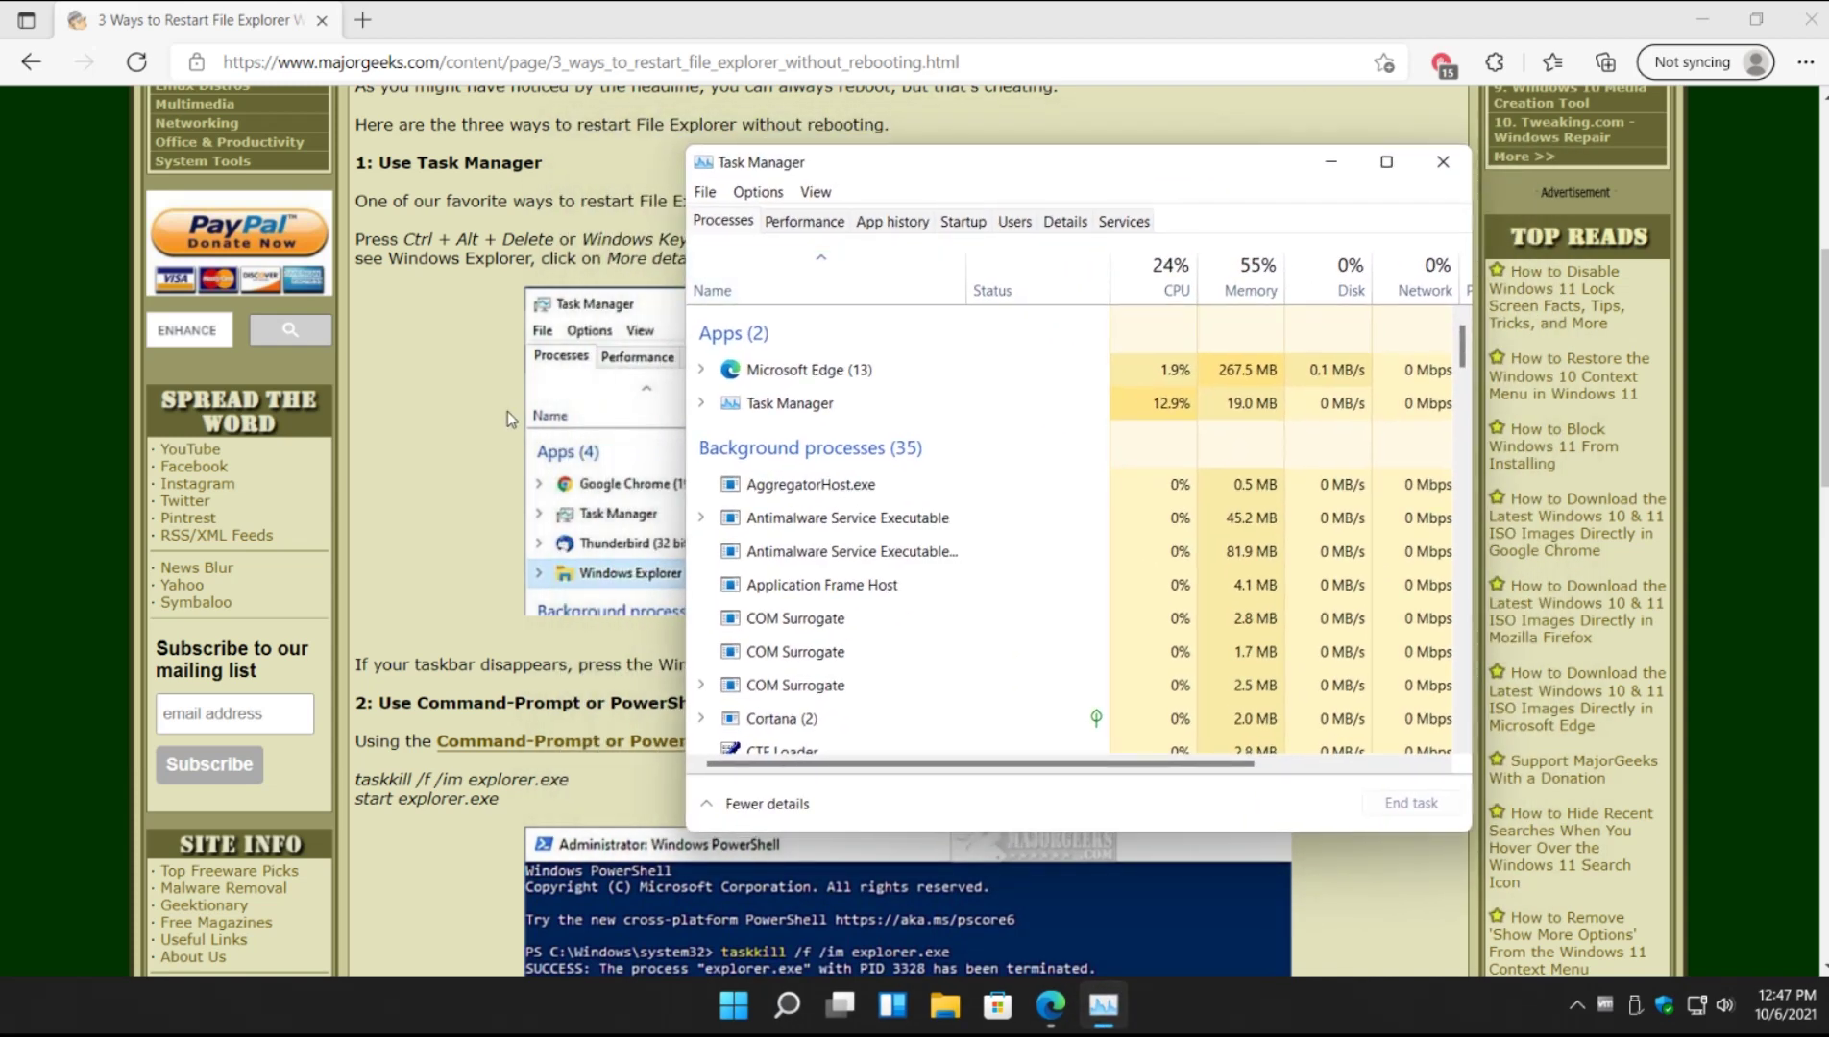
click(1291, 48)
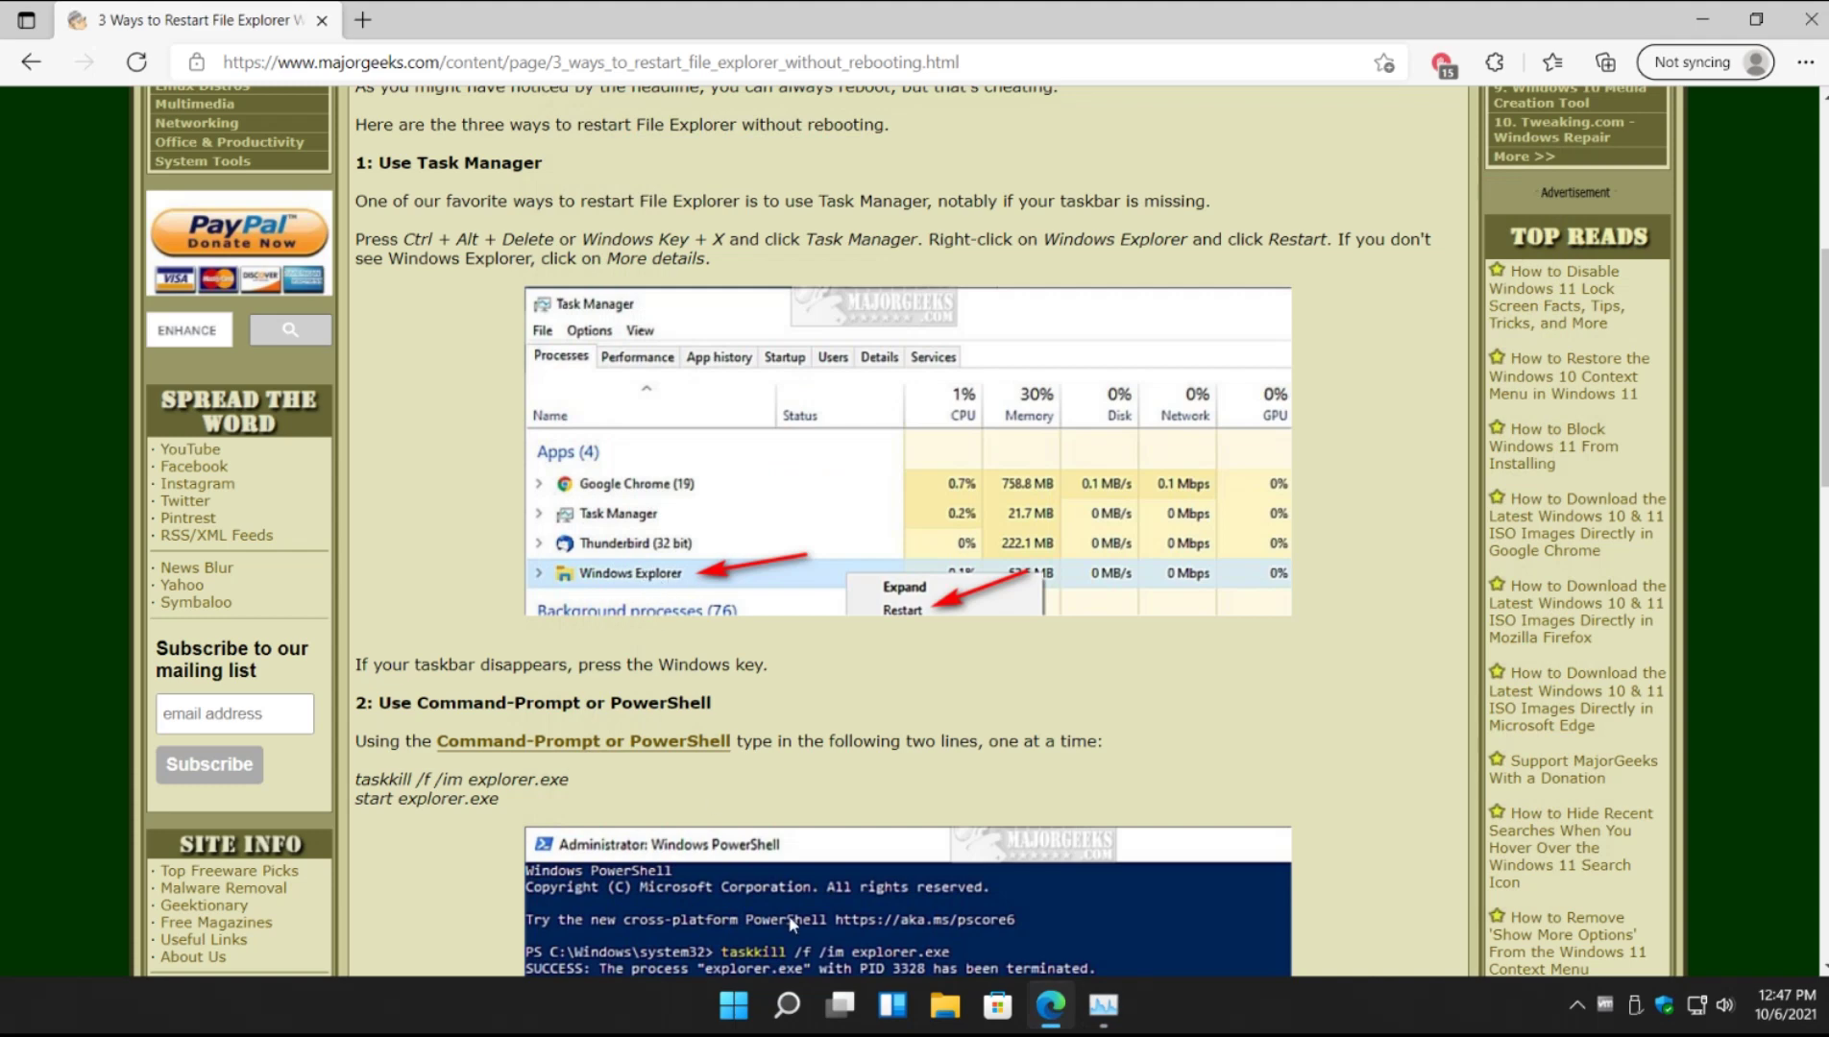
click(948, 1016)
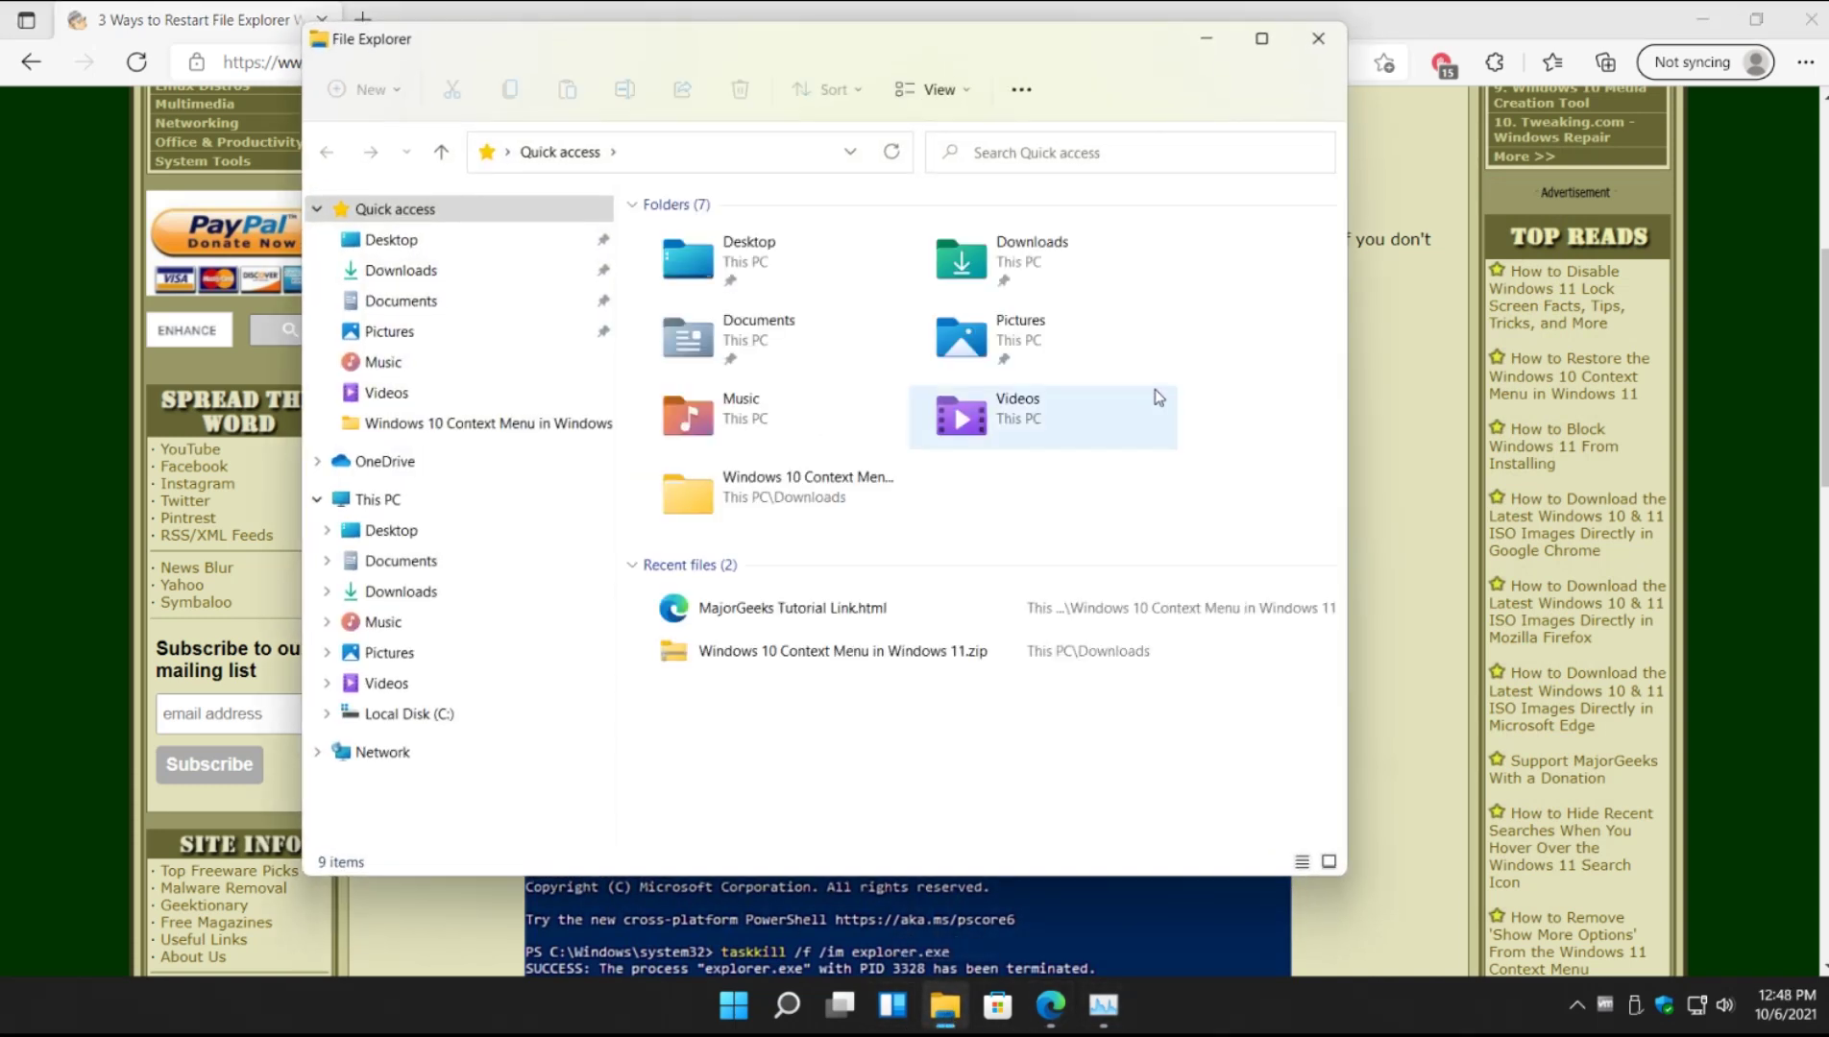
click(1318, 39)
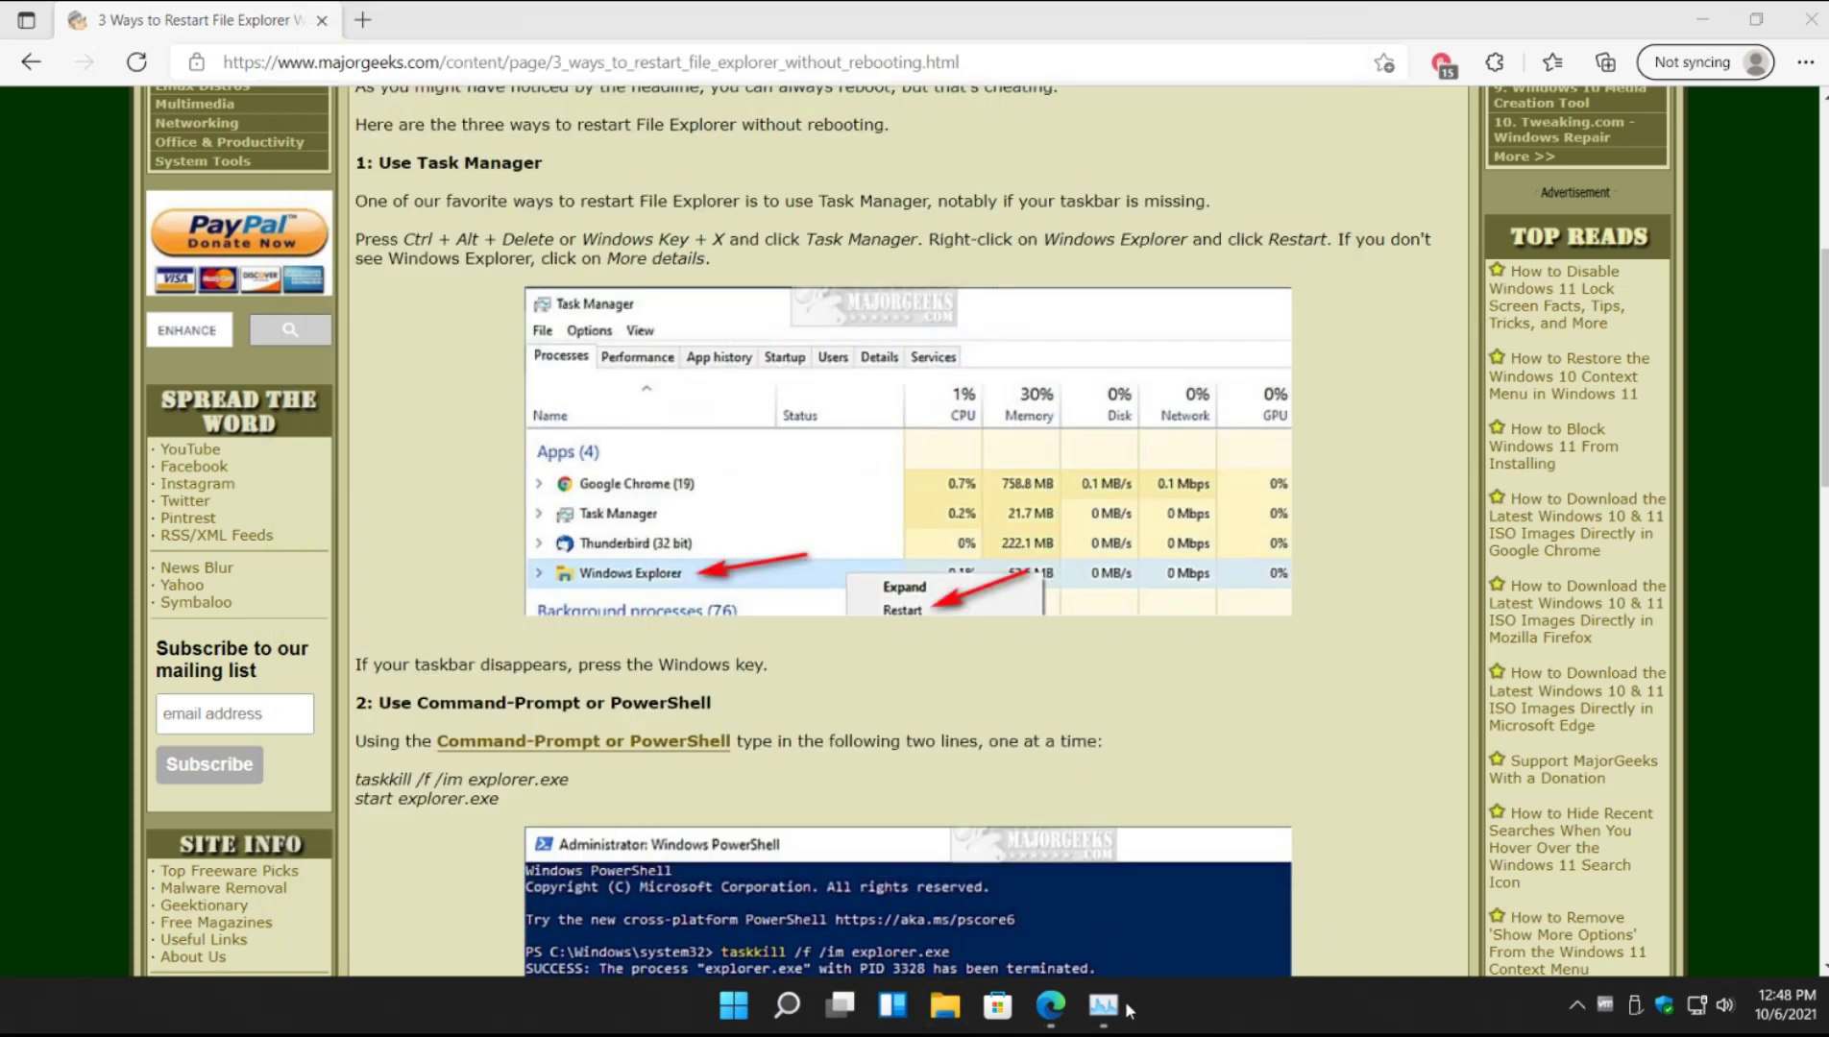
click(1102, 1004)
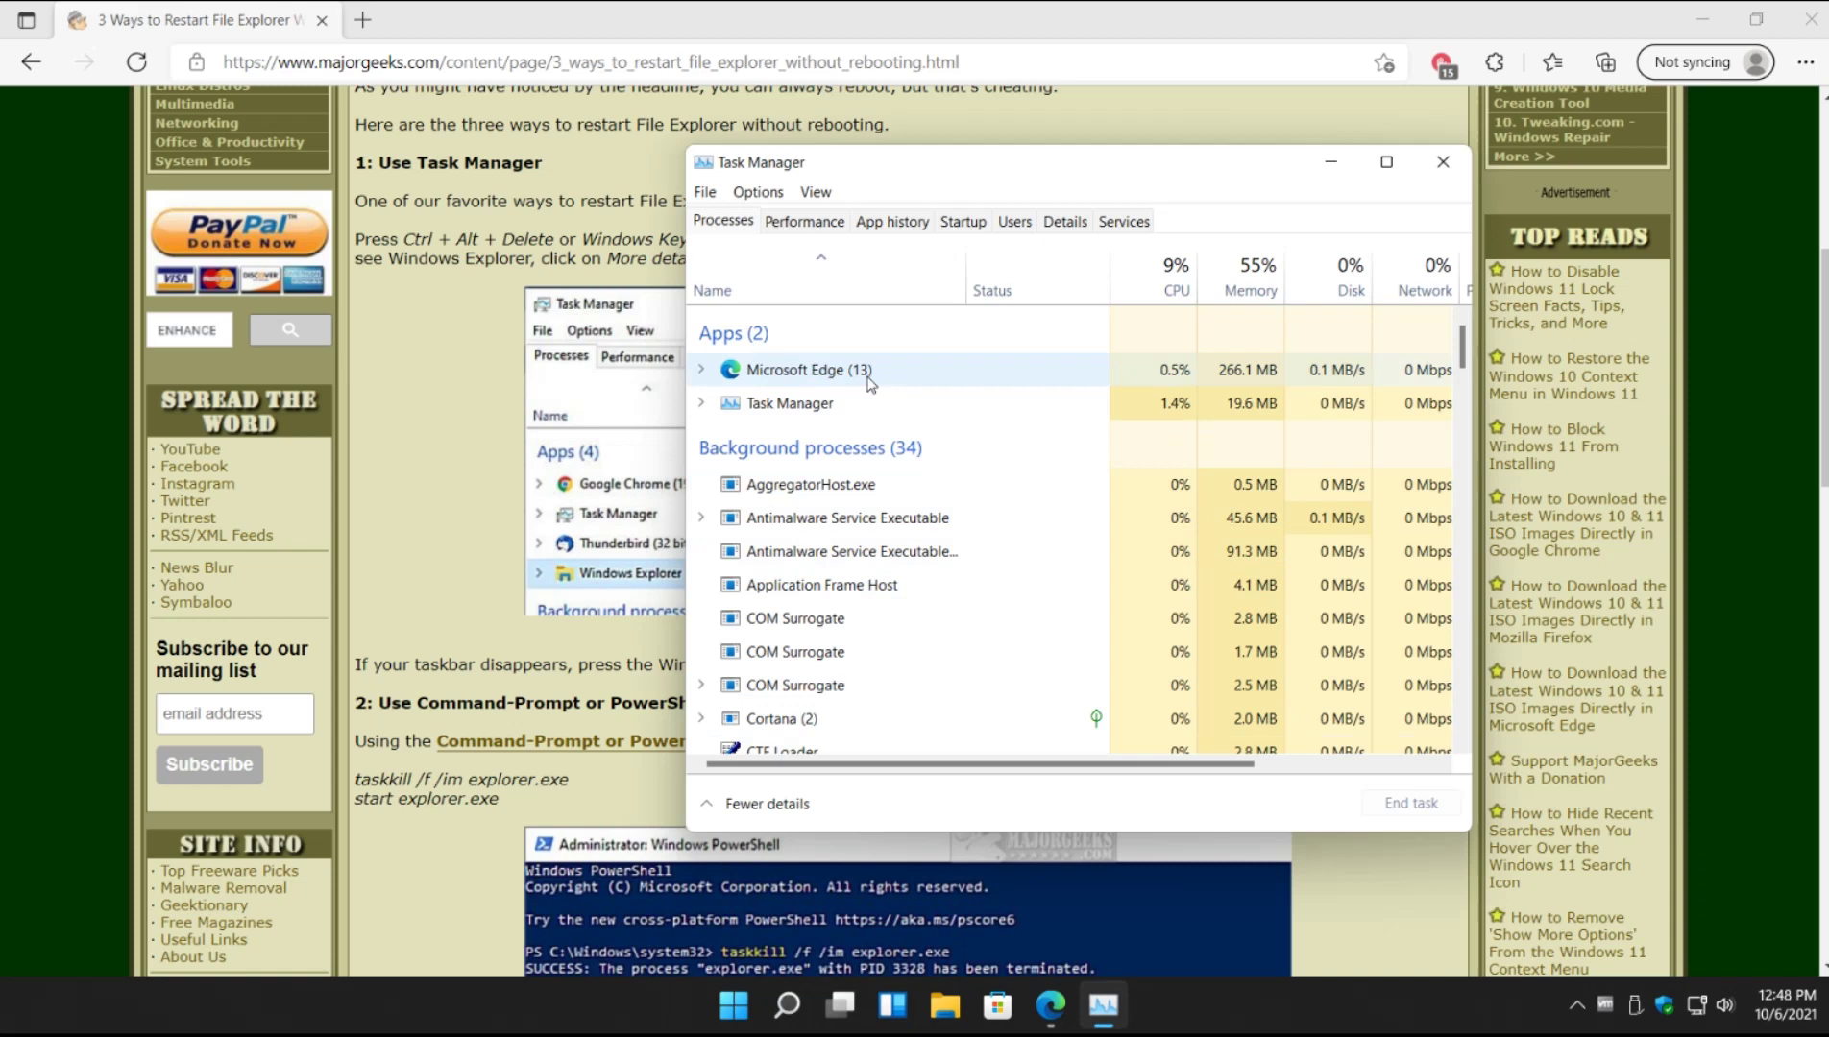
click(939, 1013)
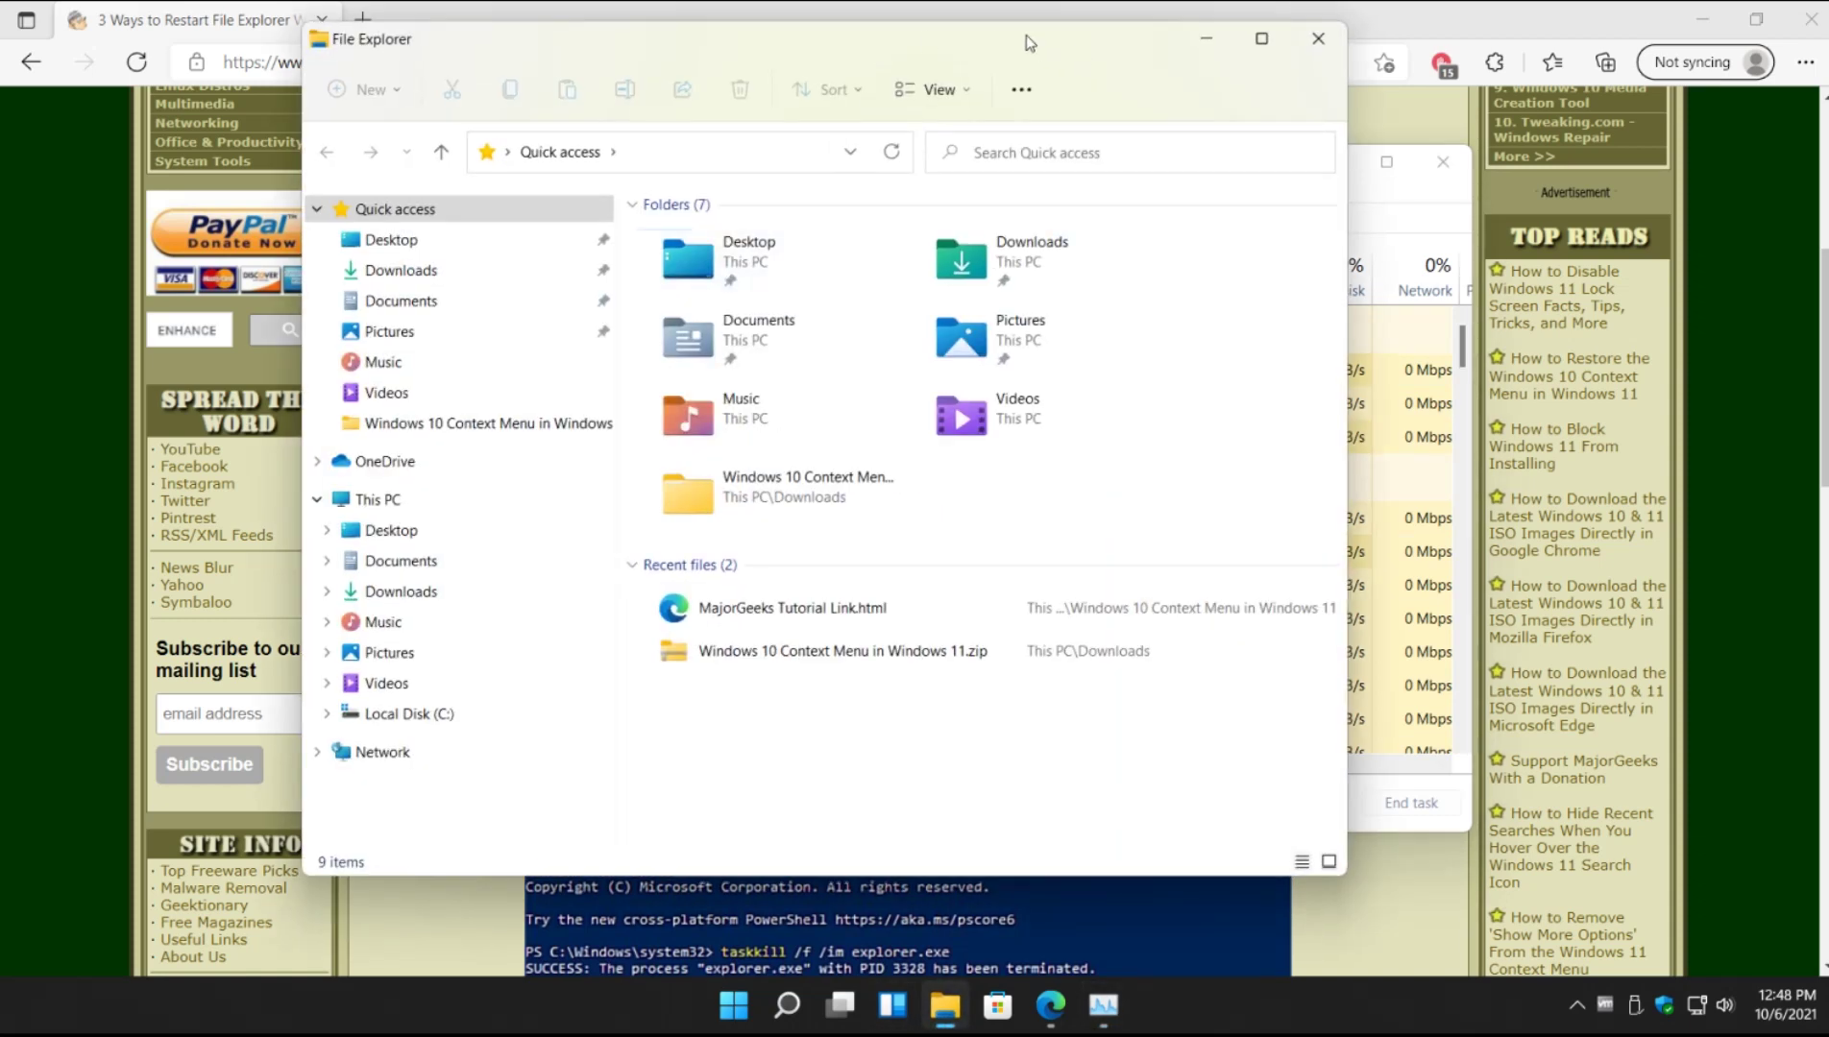
drag(1026, 35, 458, 551)
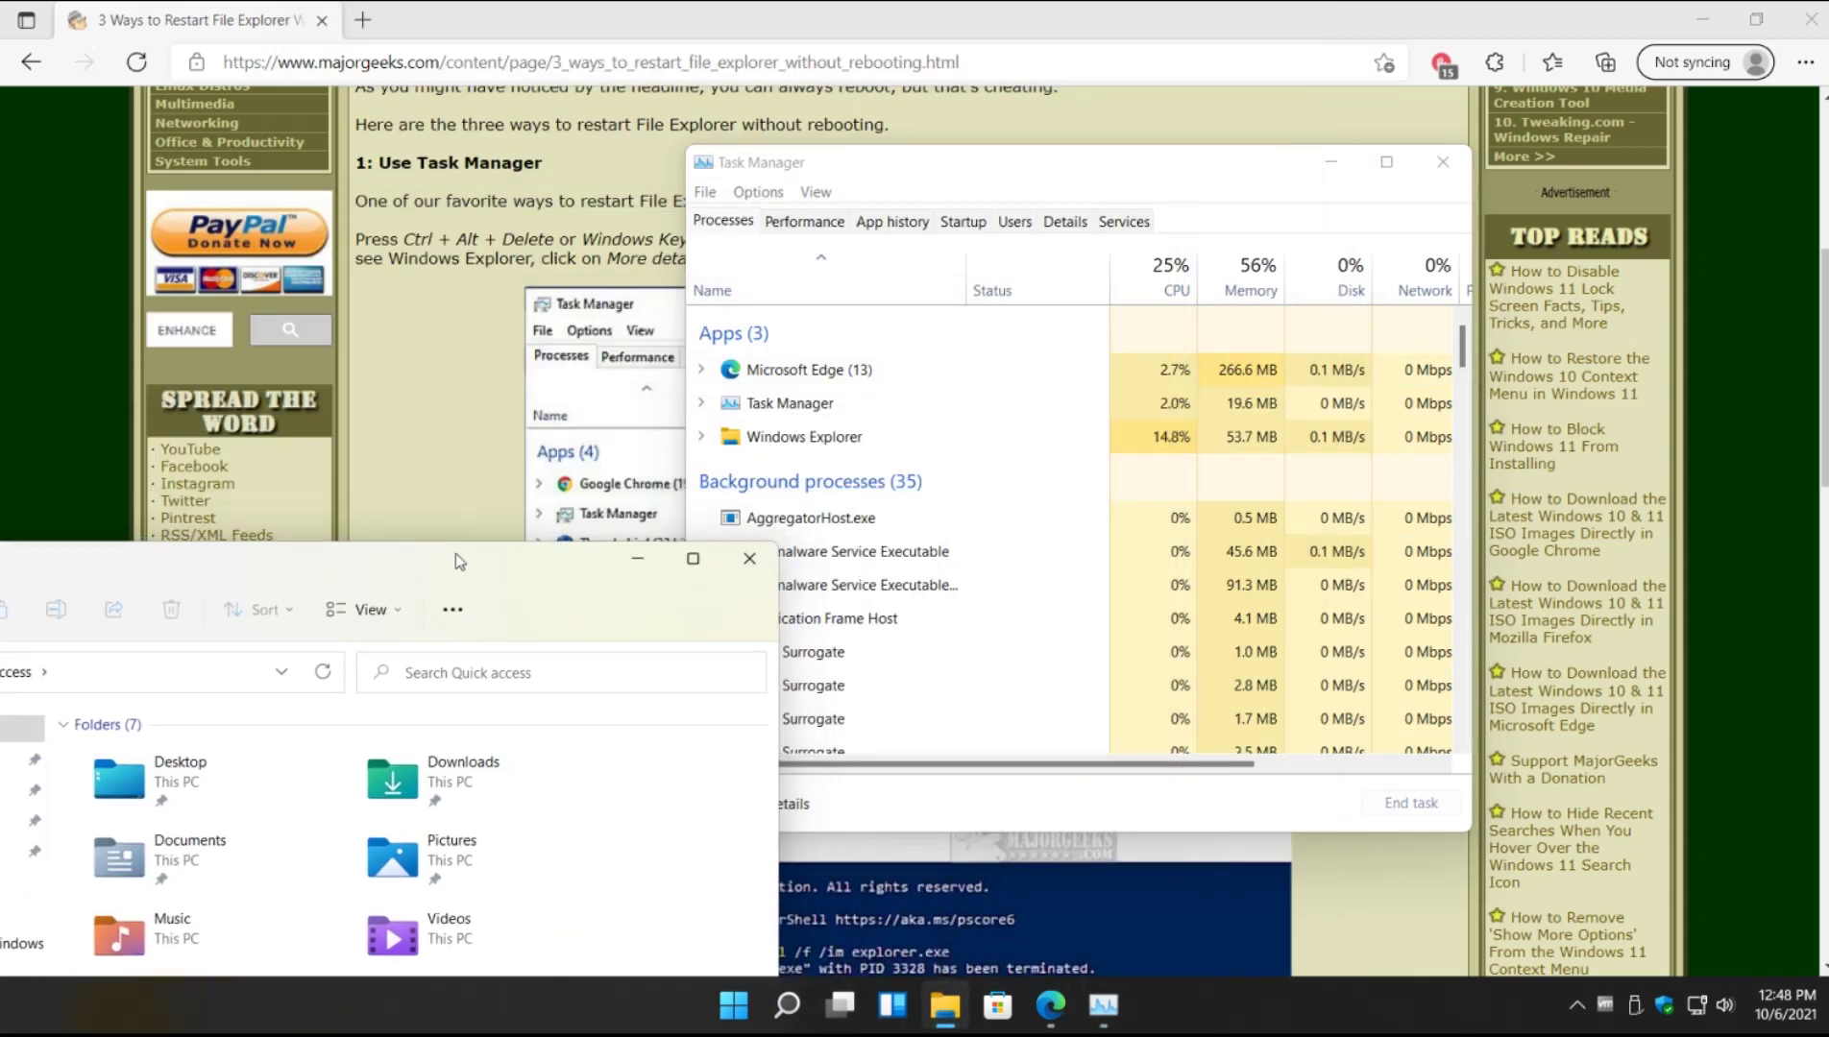
click(750, 552)
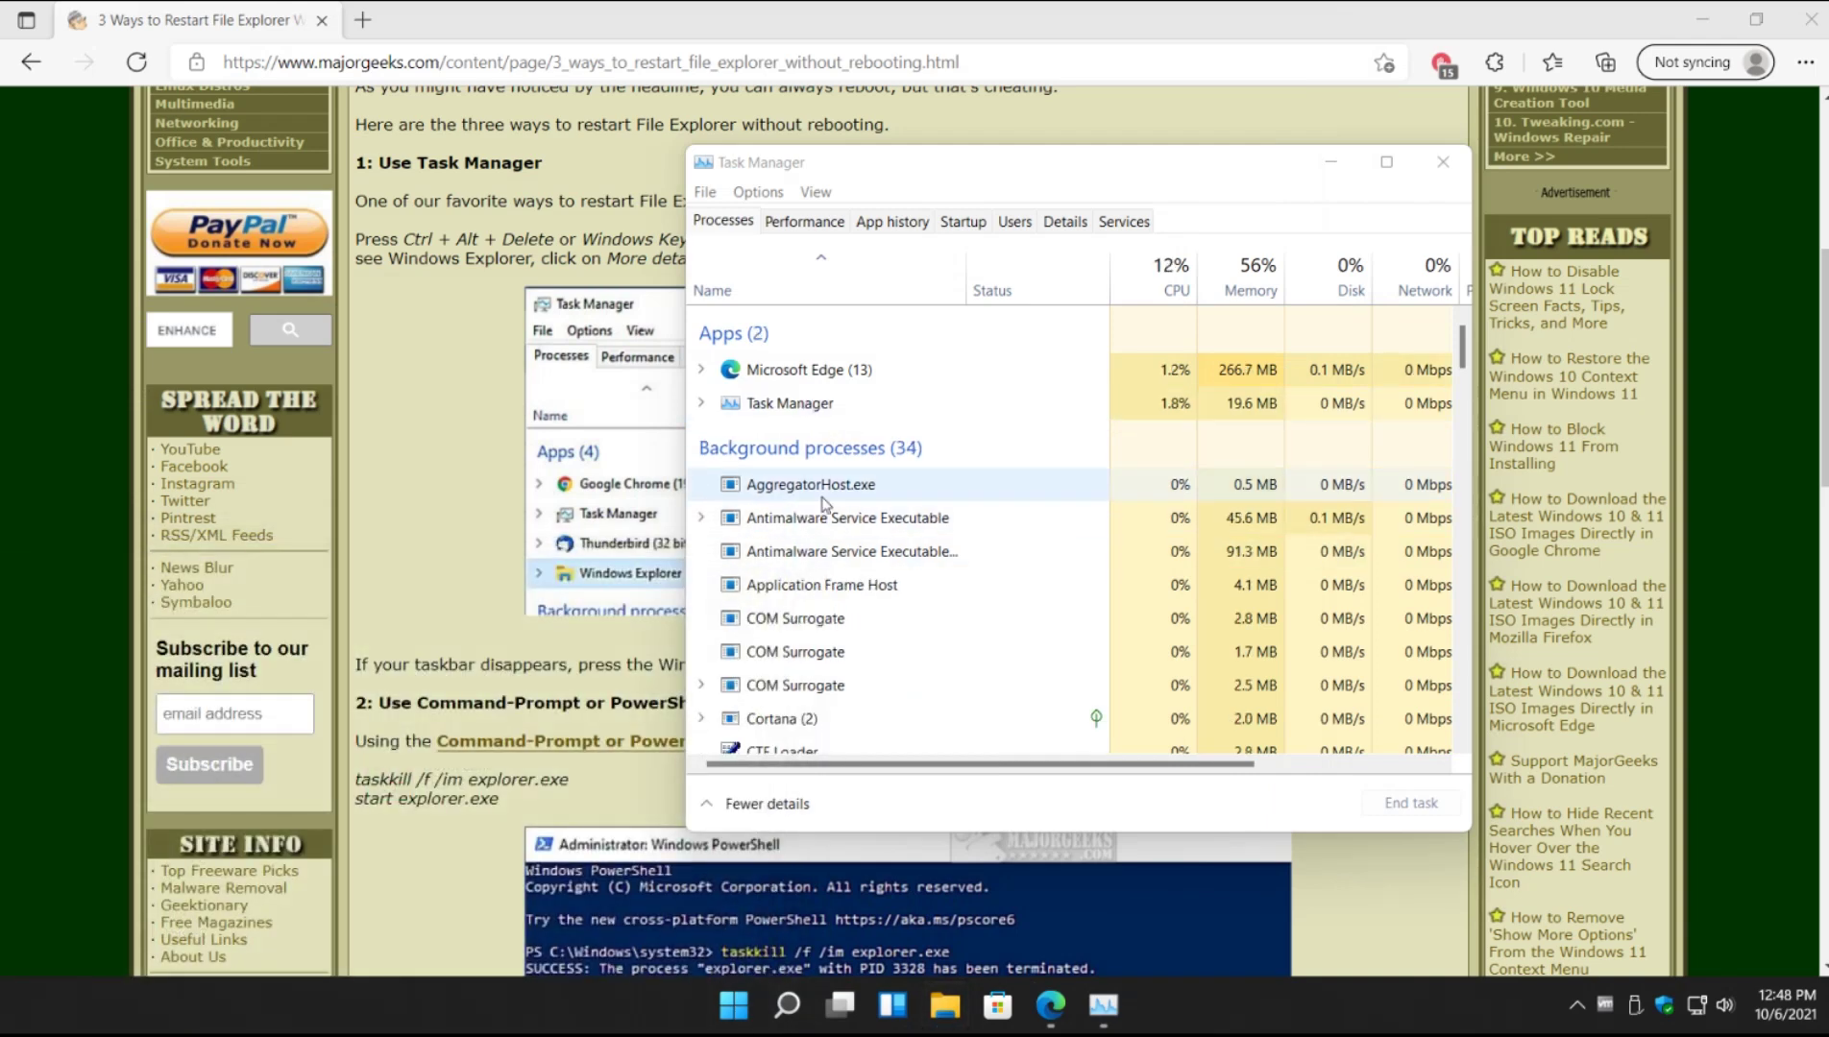
Step: Restart the Windows Explorer process from Task Manager's process list, then close Task Manager
drag(942, 169, 793, 142)
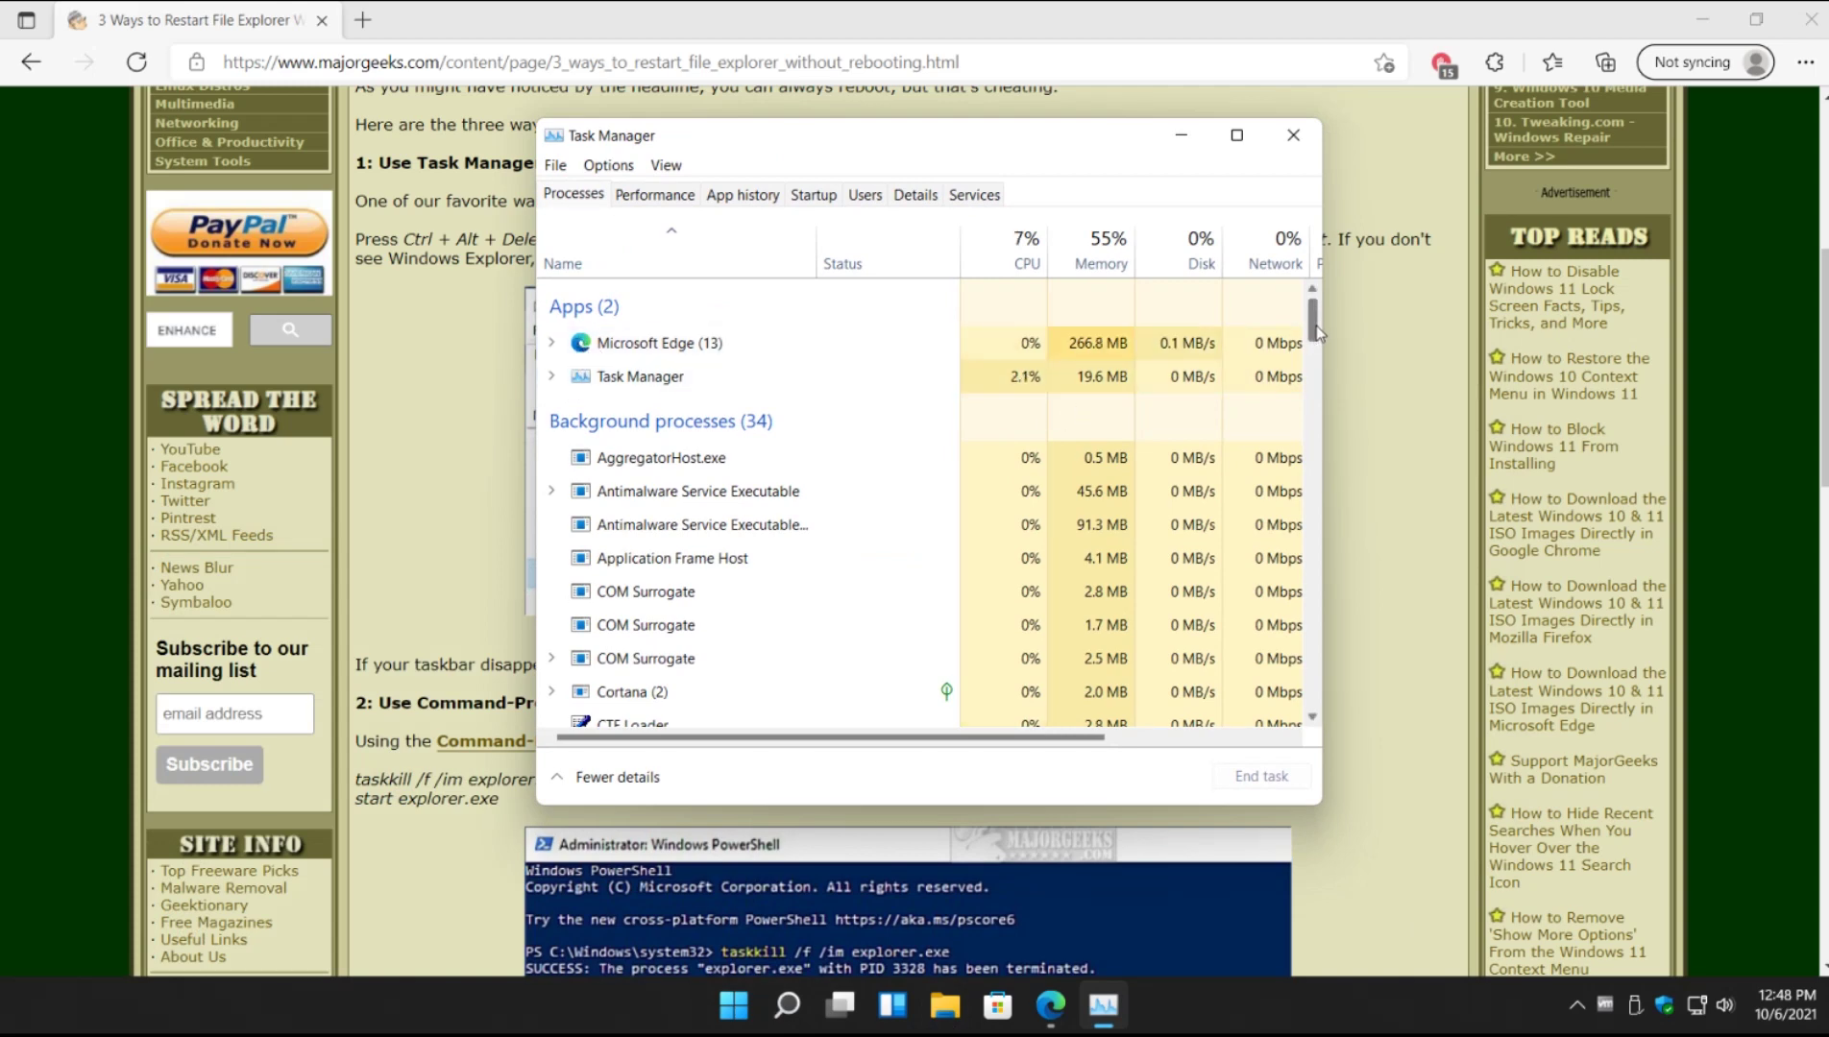
drag(1316, 327, 1311, 685)
click(668, 545)
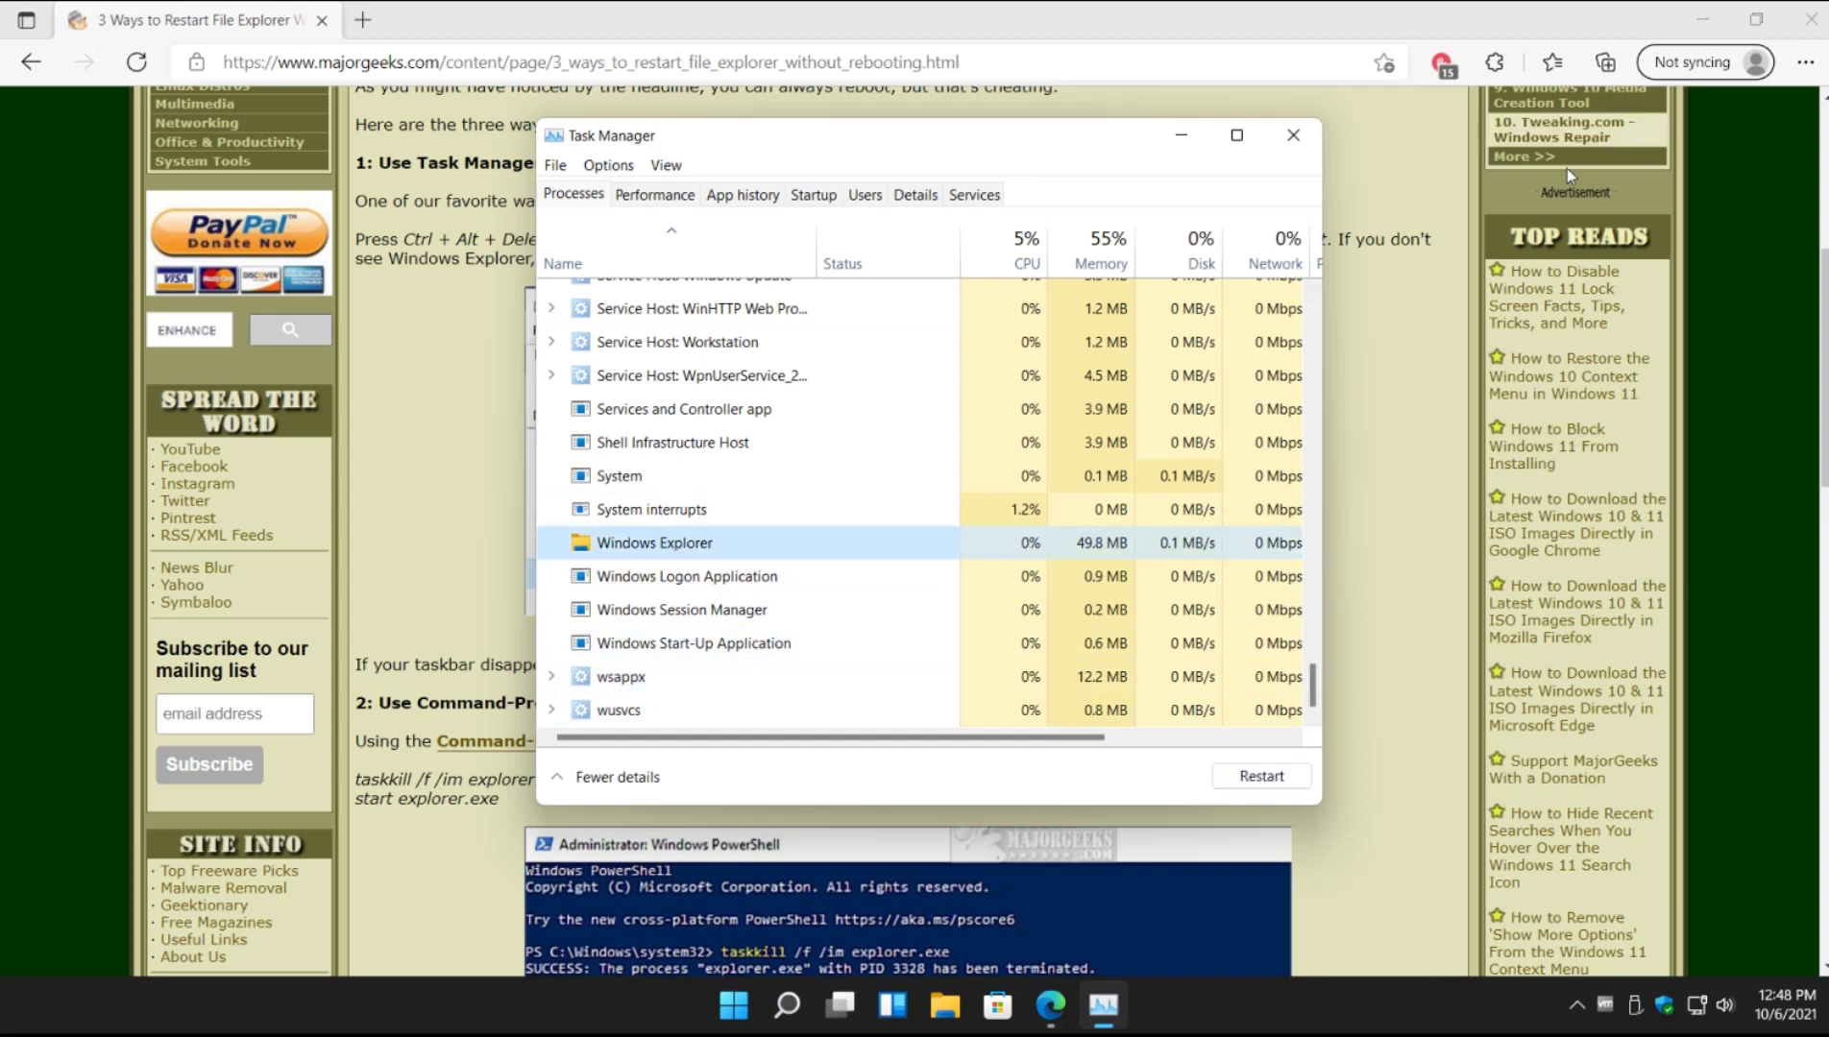
click(1700, 19)
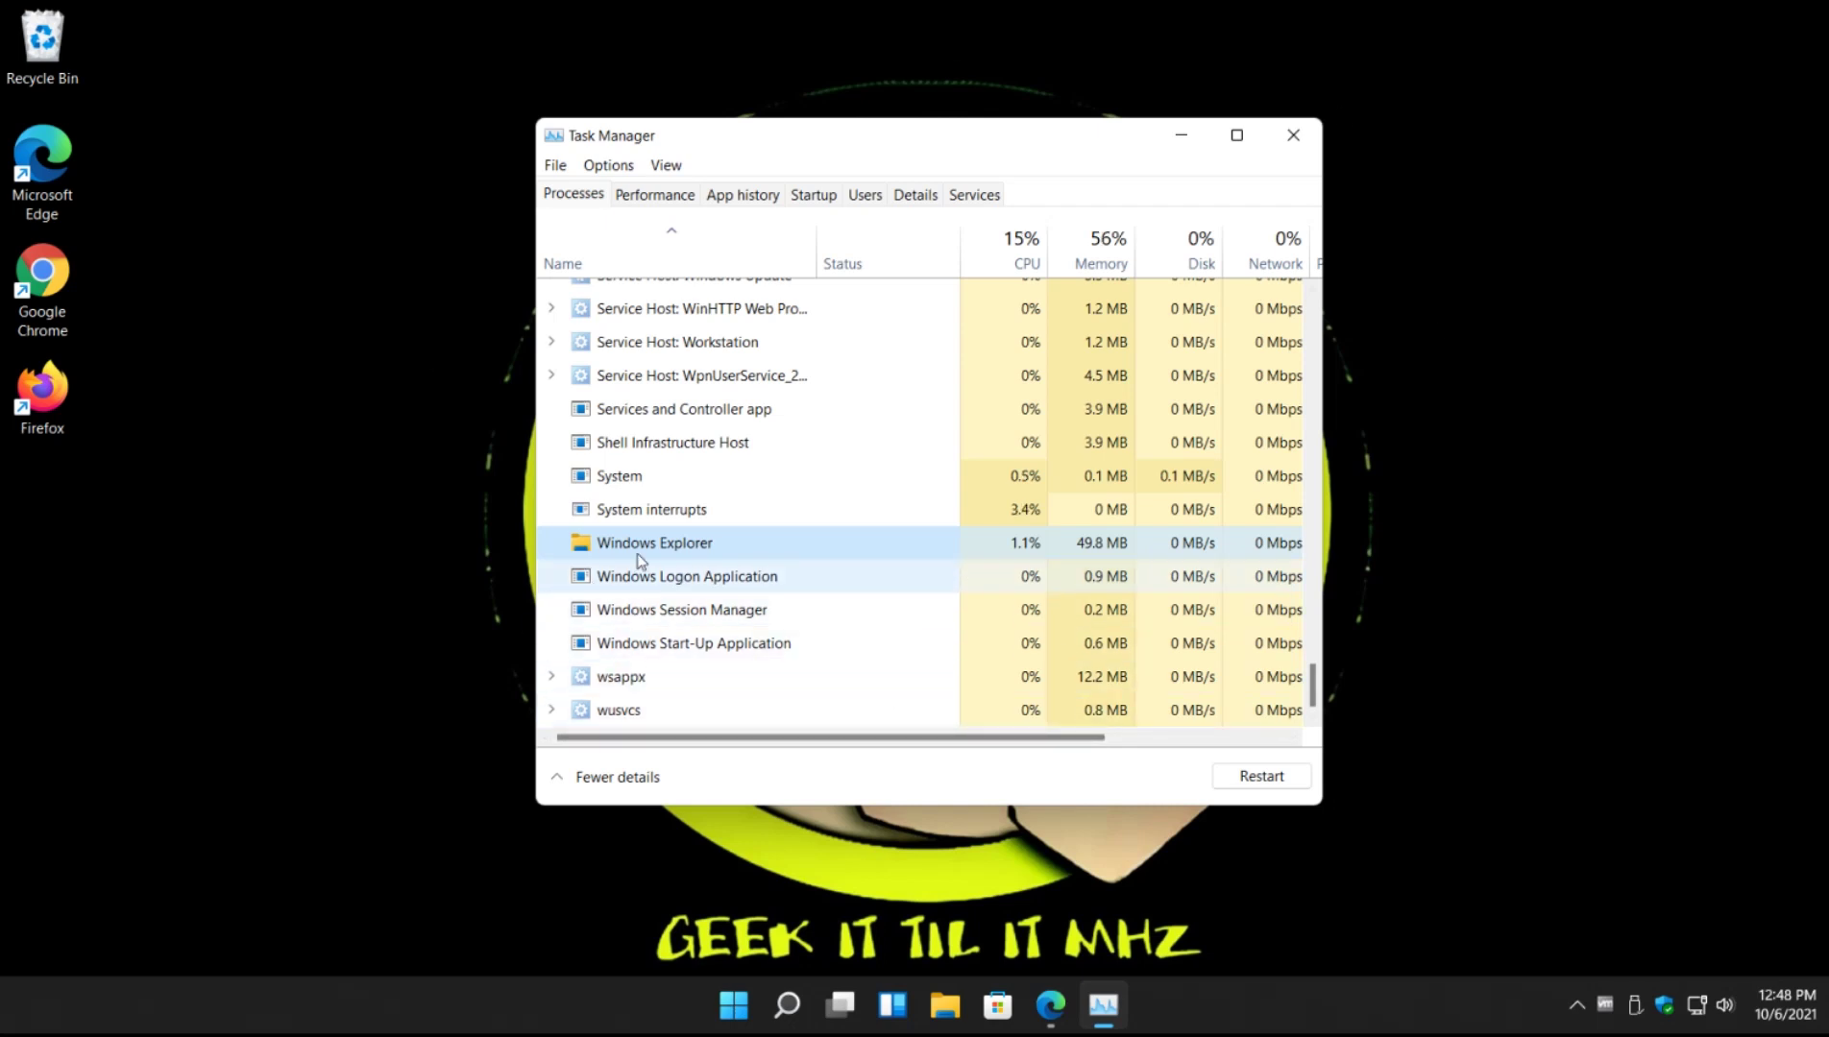
right_click(716, 545)
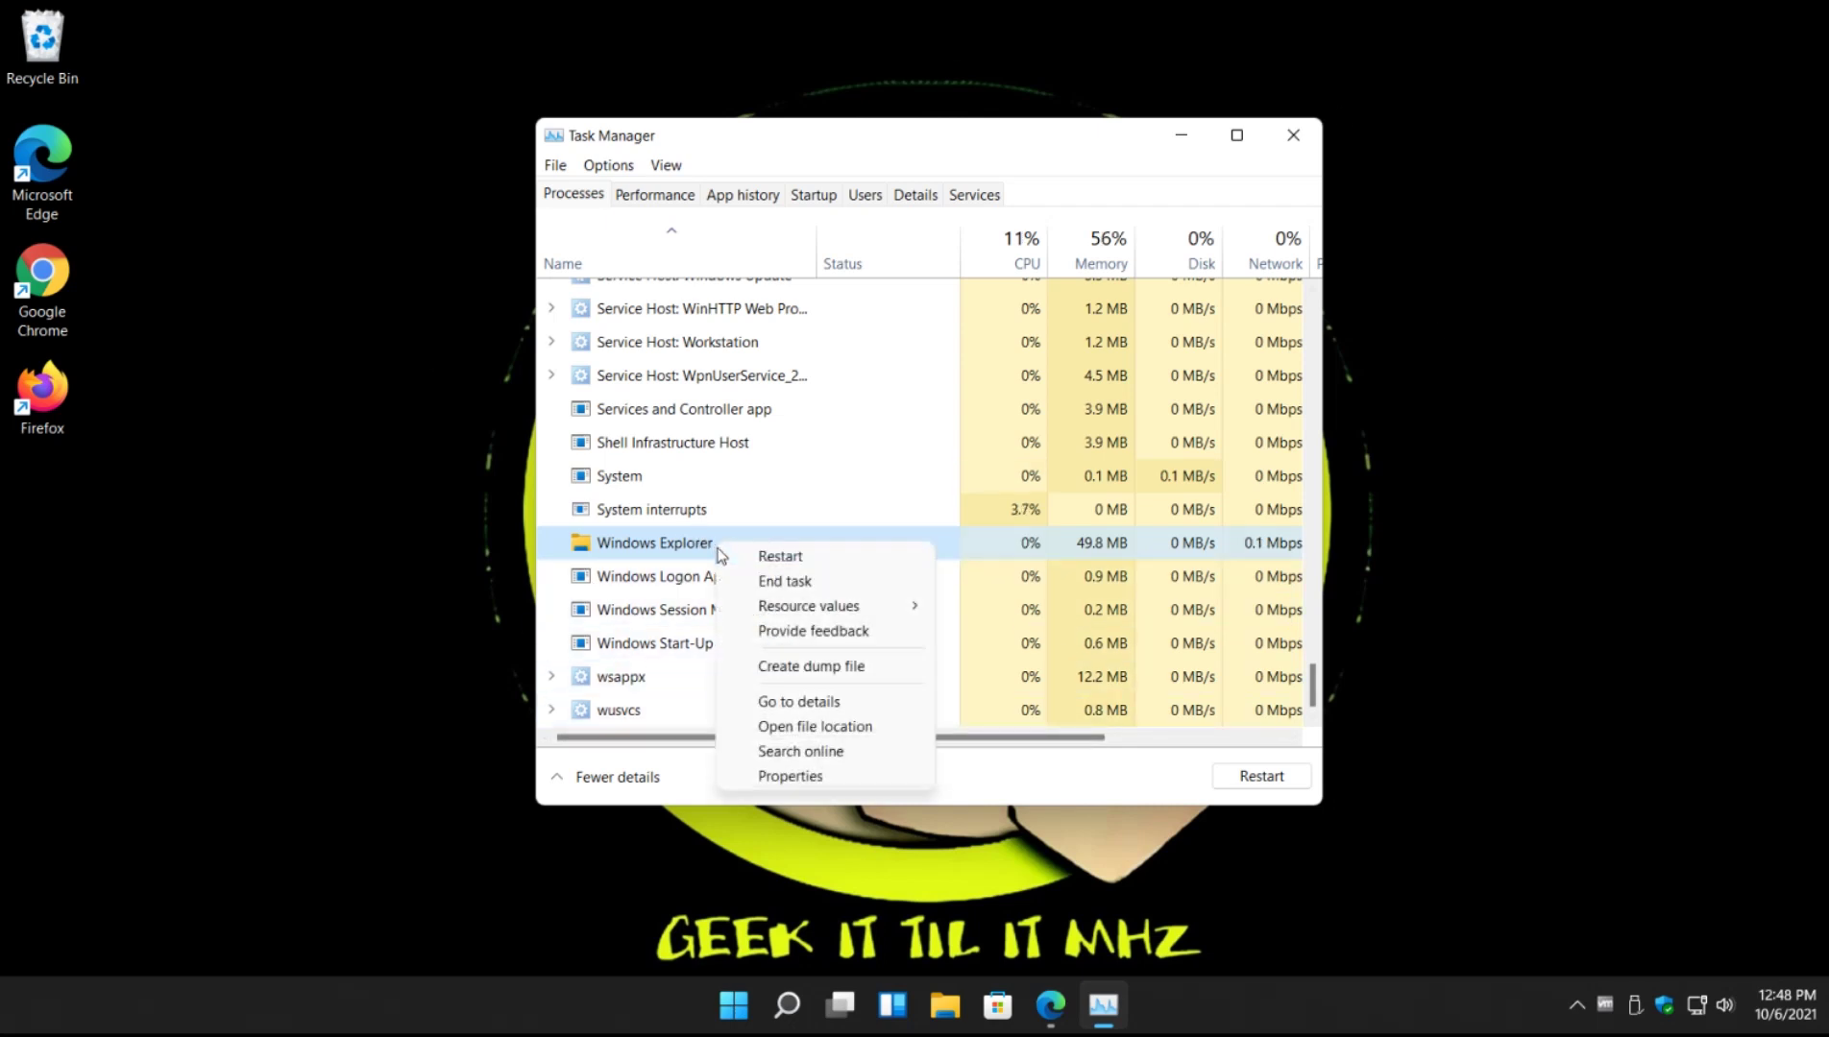
click(779, 557)
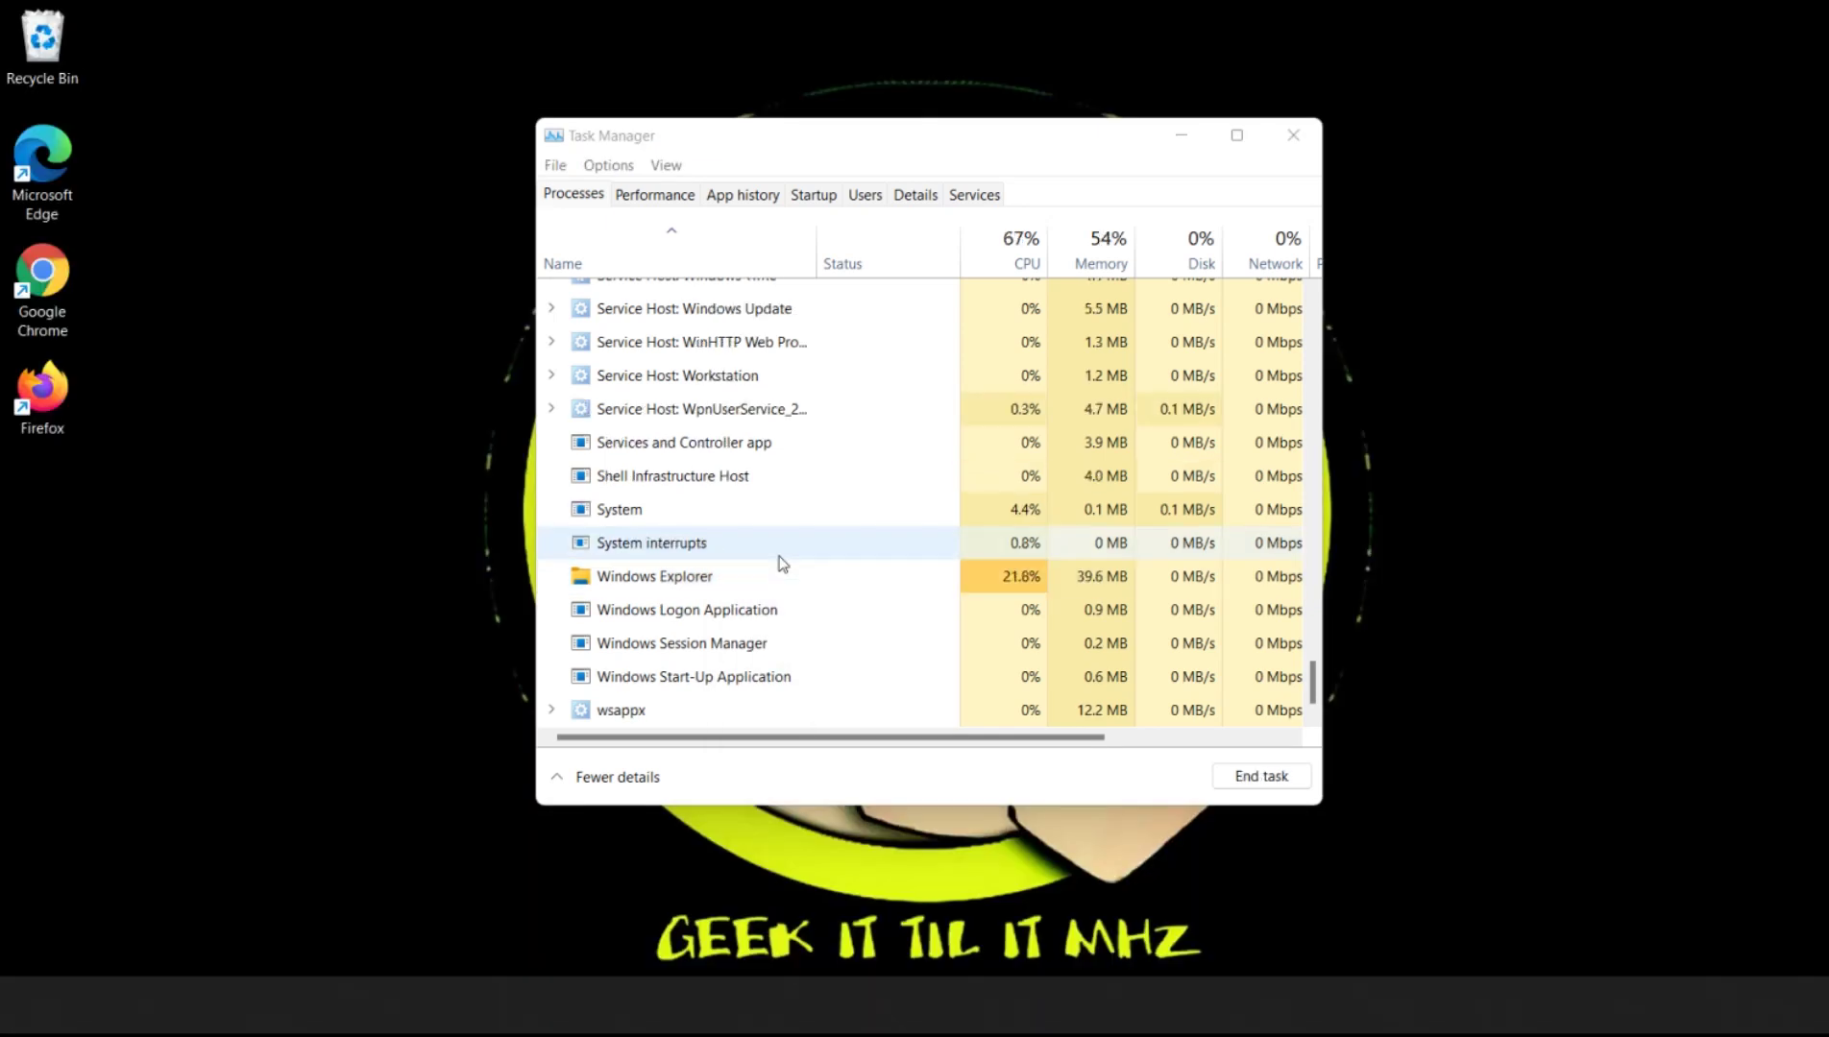
click(1293, 134)
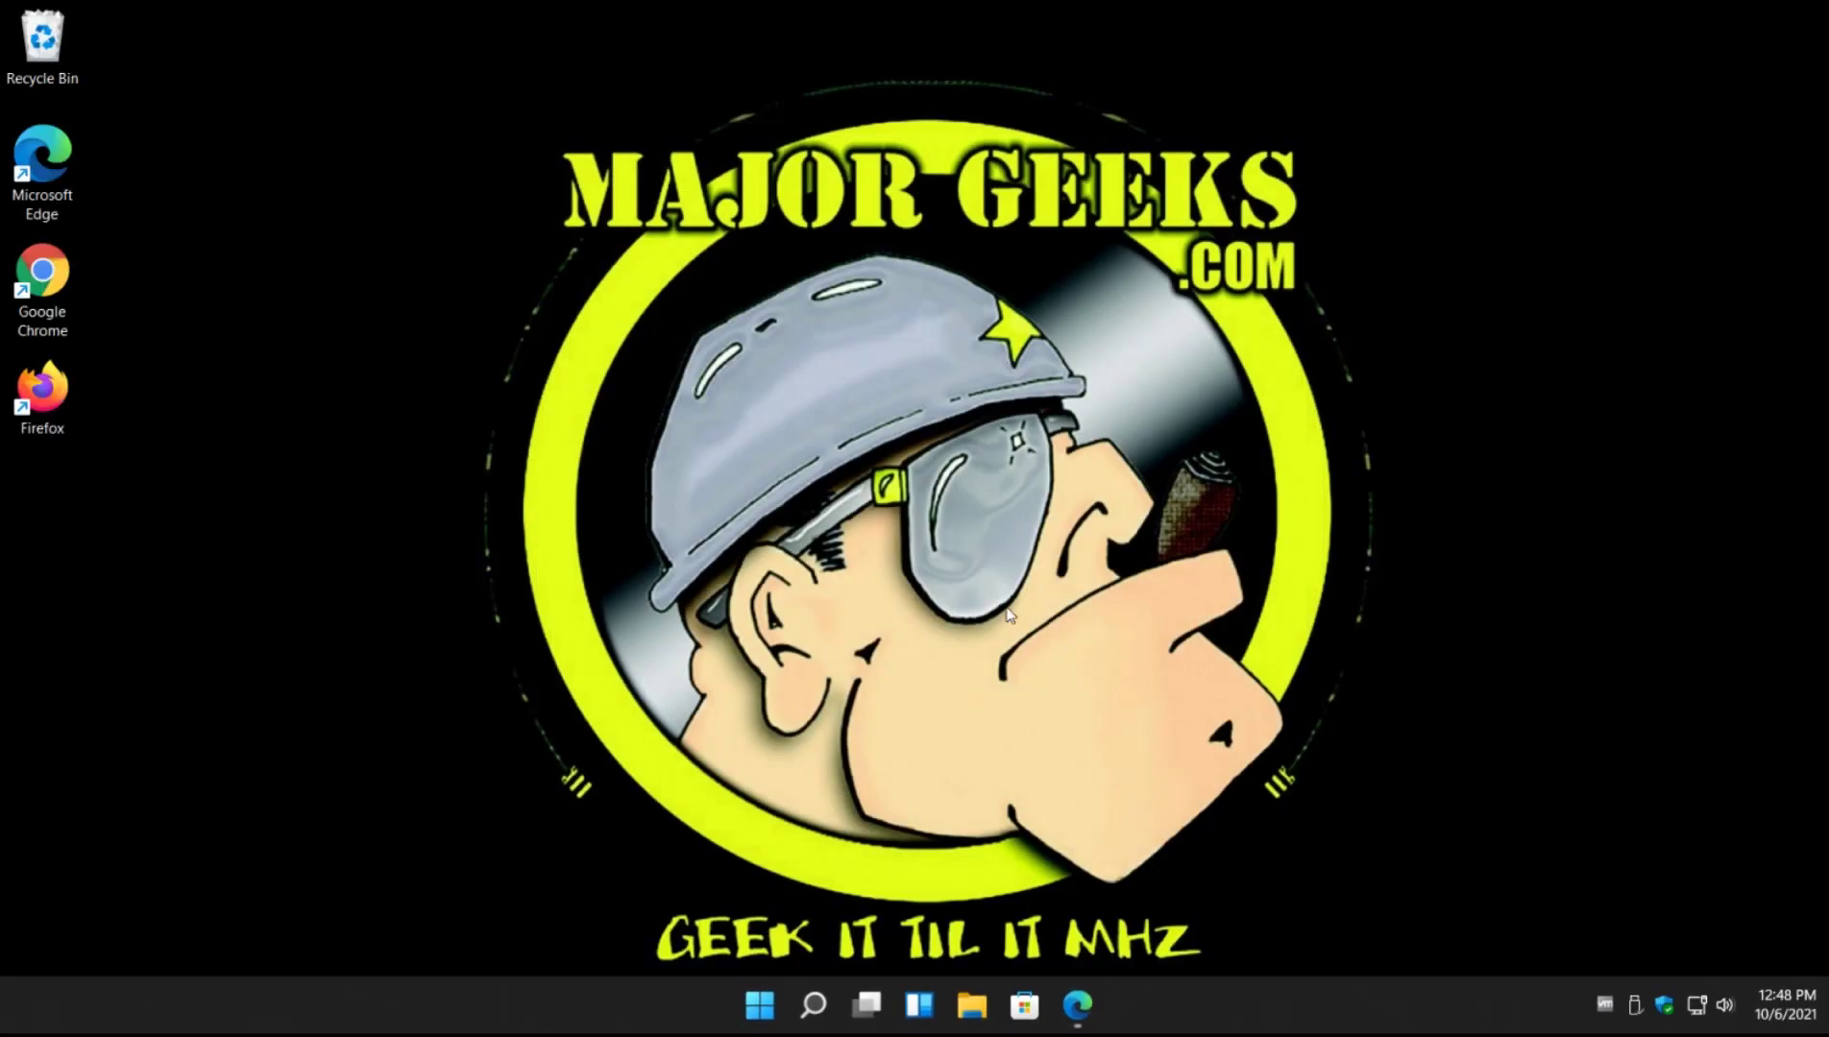
Step: Bring the MajorGeeks article back and scroll further down it
click(1077, 1005)
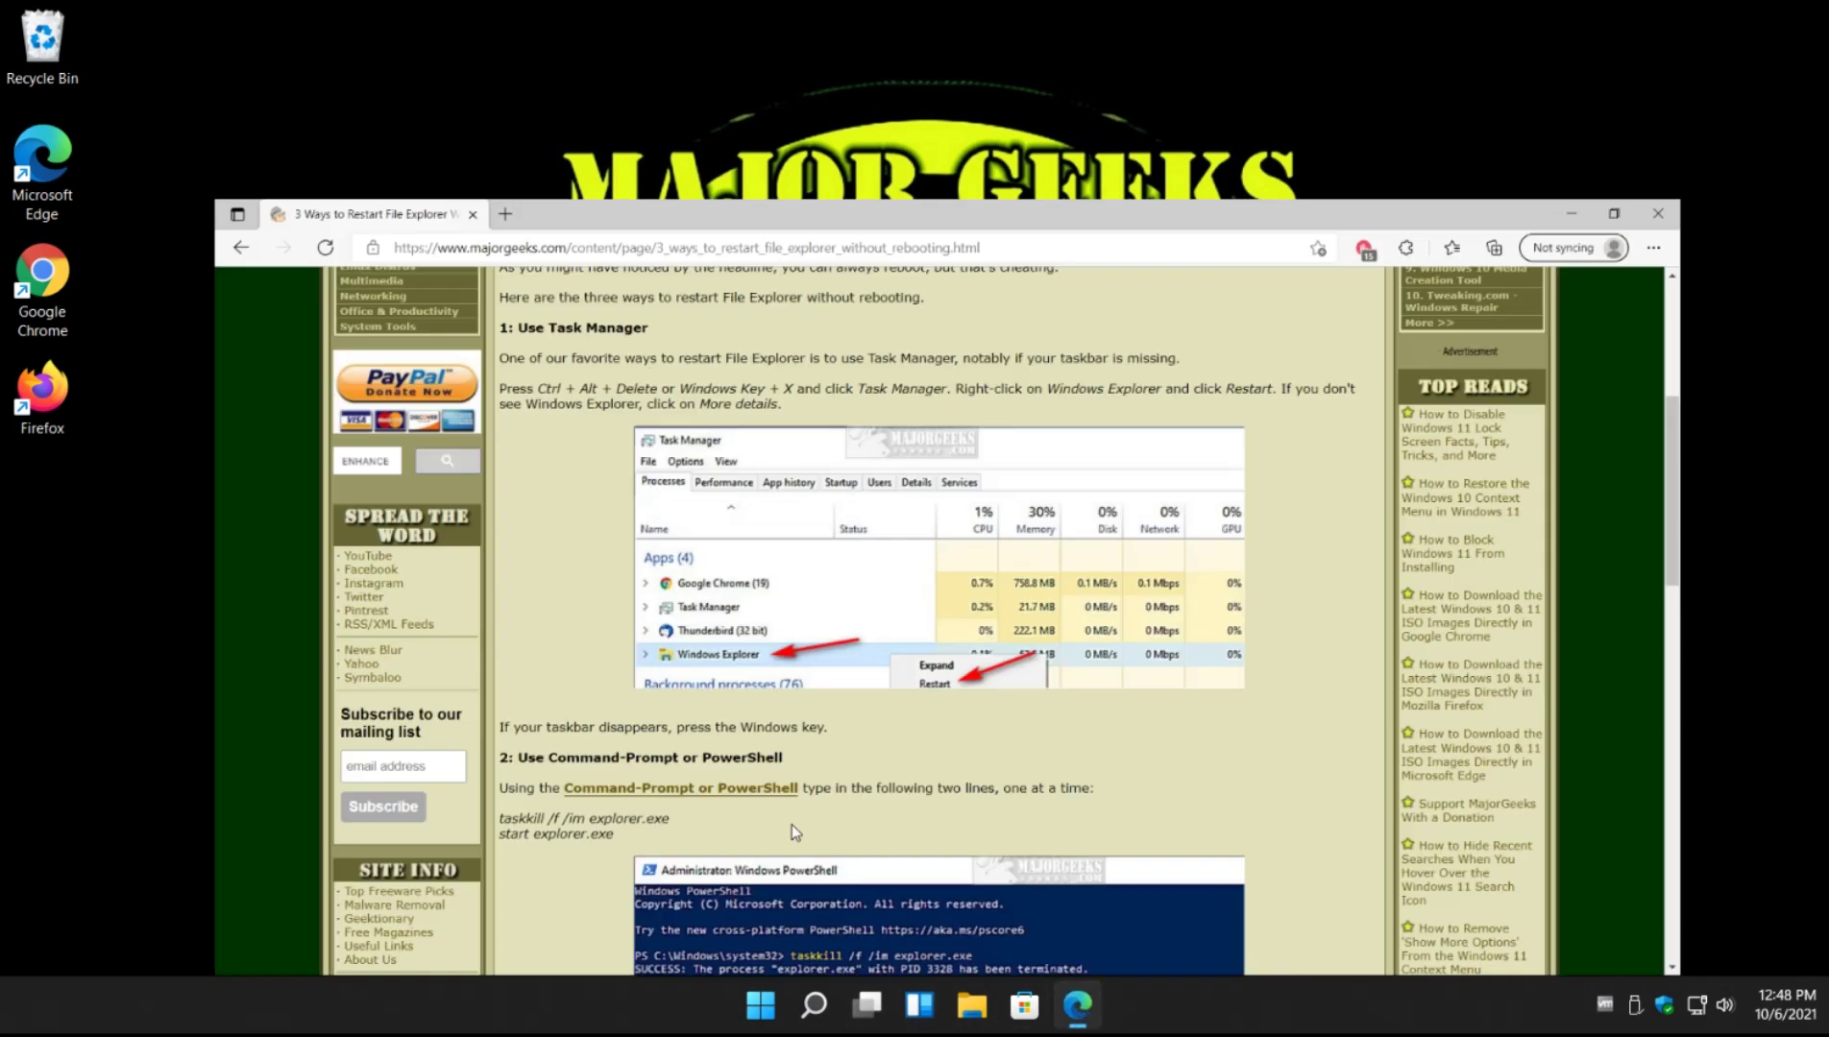
scroll(459, 499, down, 2)
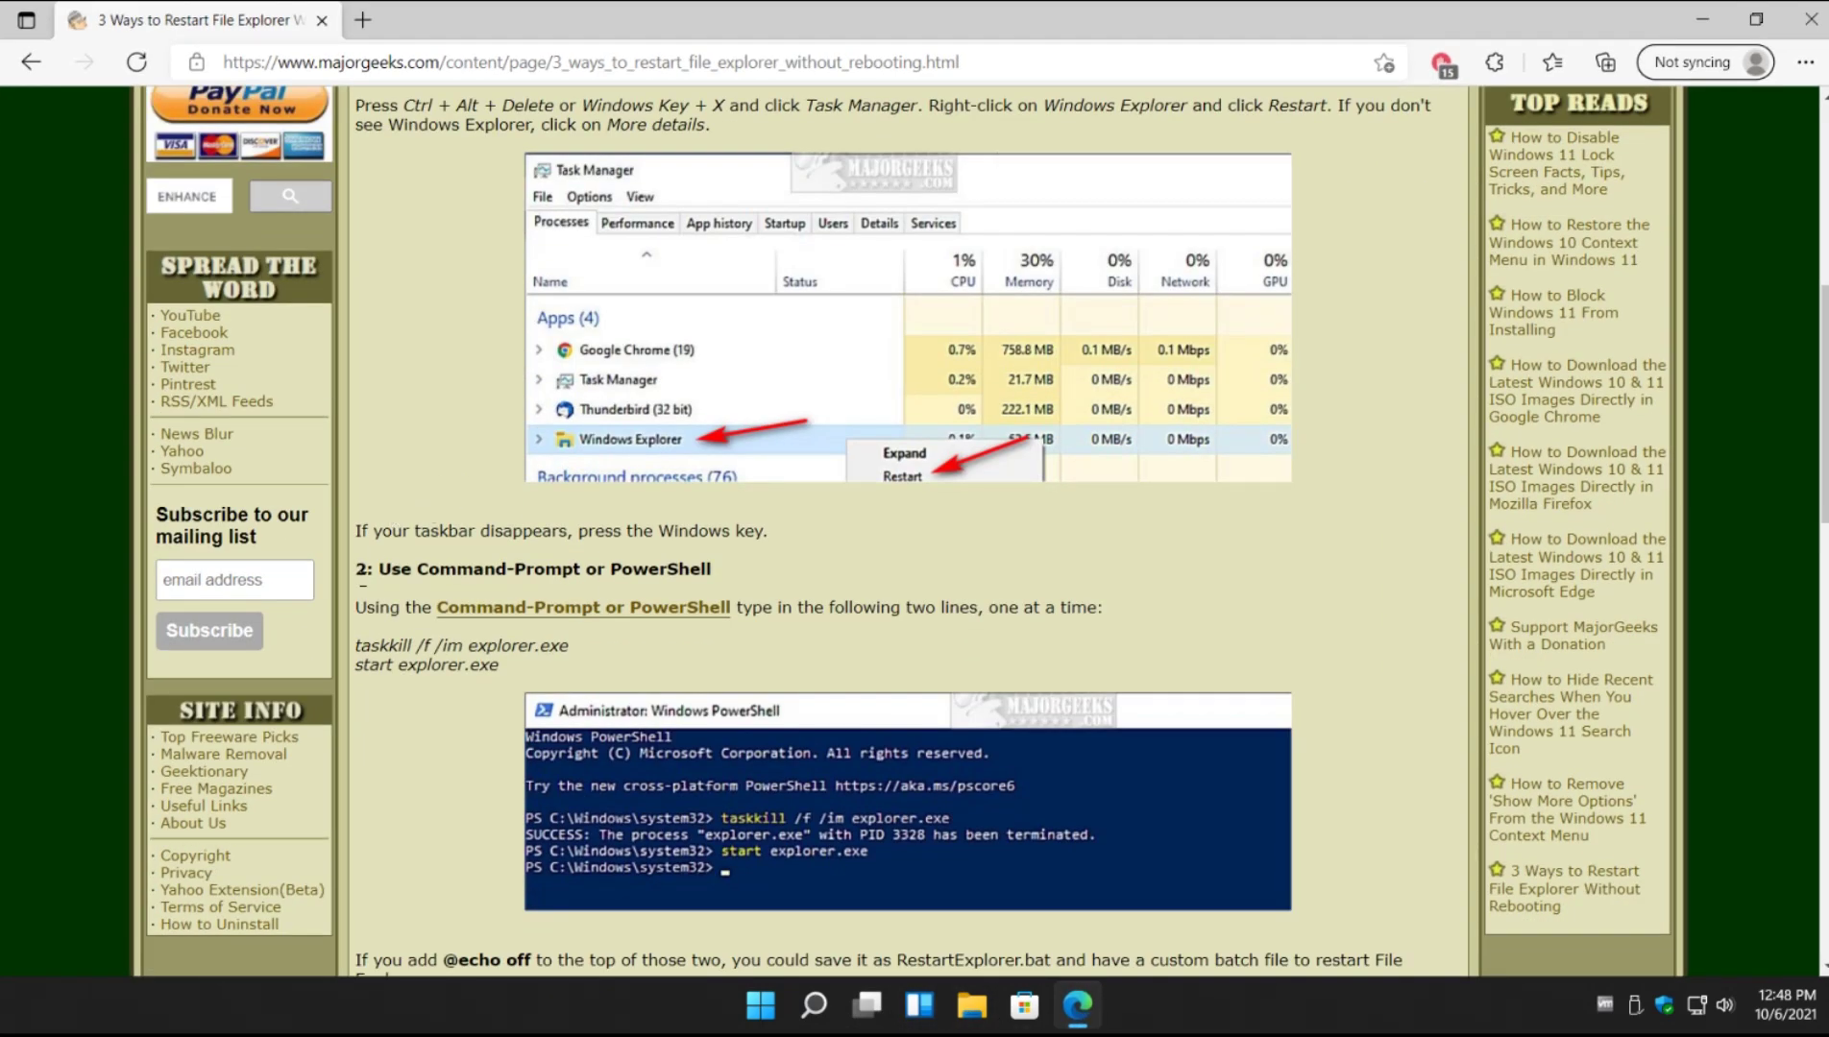
scroll(346, 576, down, 2)
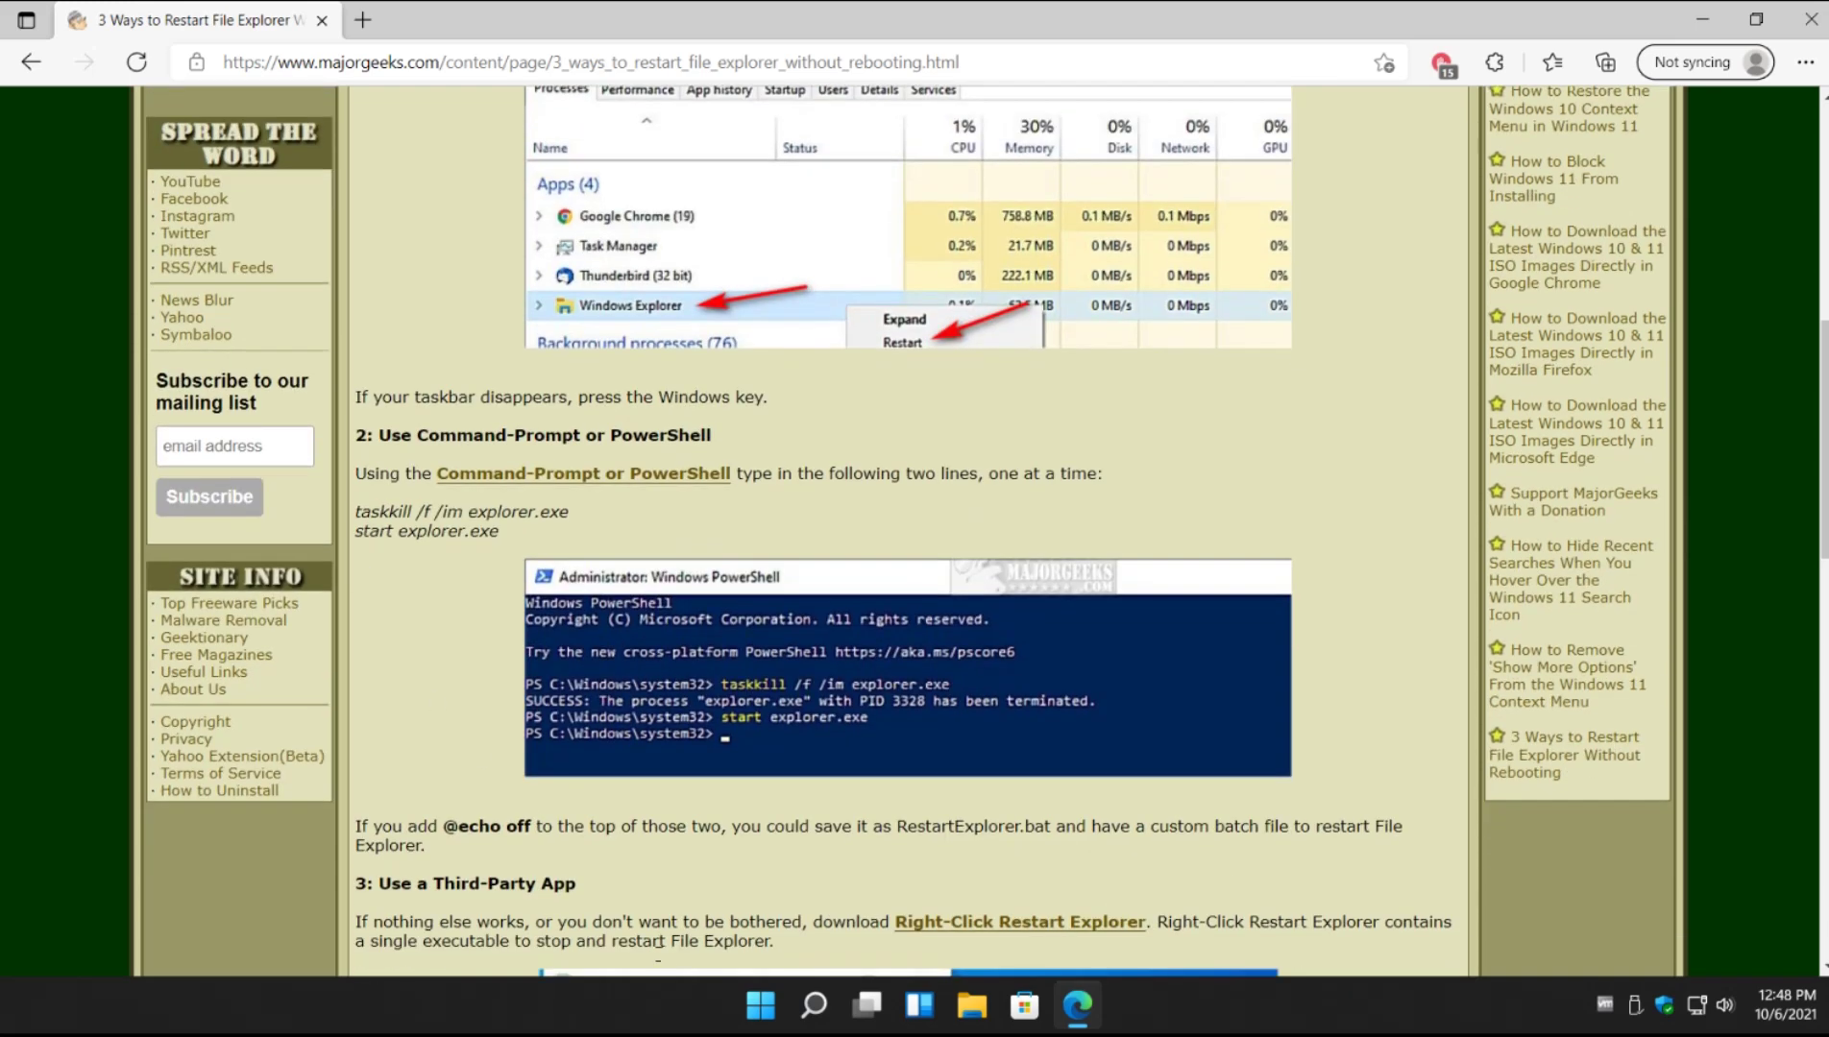
Step: Search 'power' and launch Windows PowerShell as administrator, approving the UAC prompt
click(807, 1005)
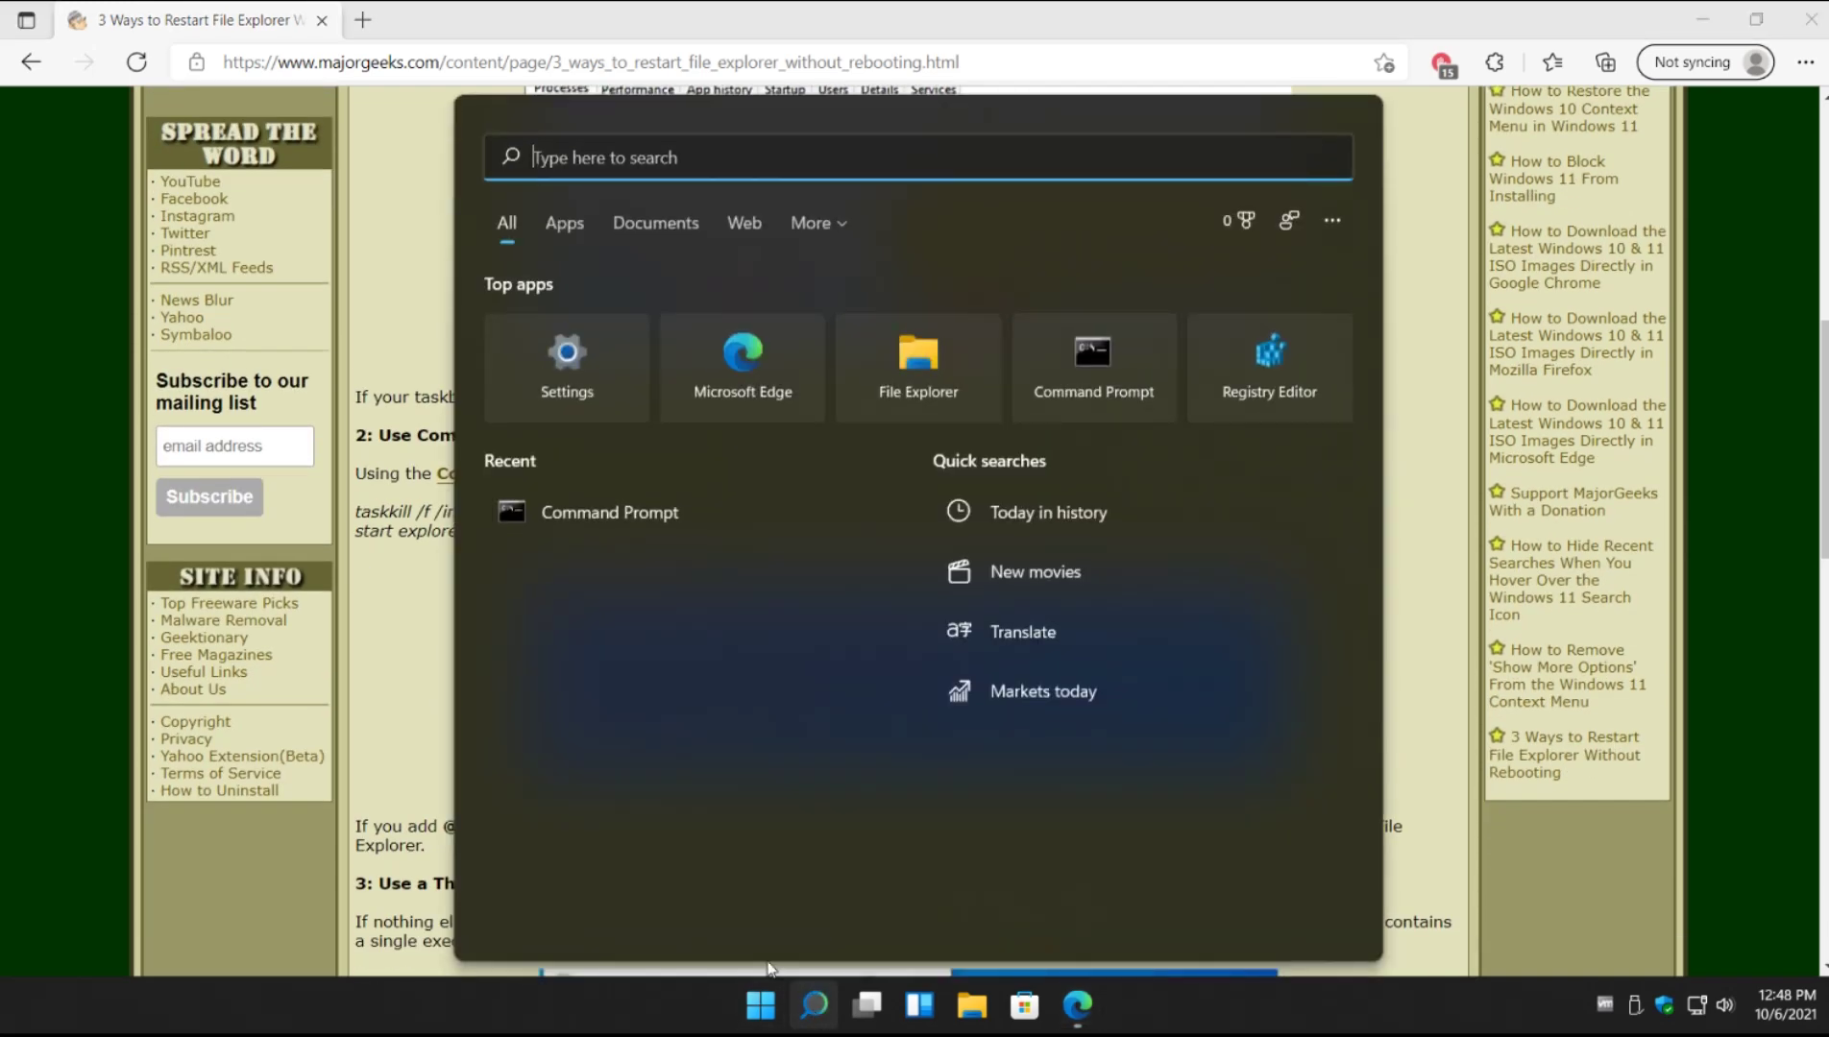
text(power)
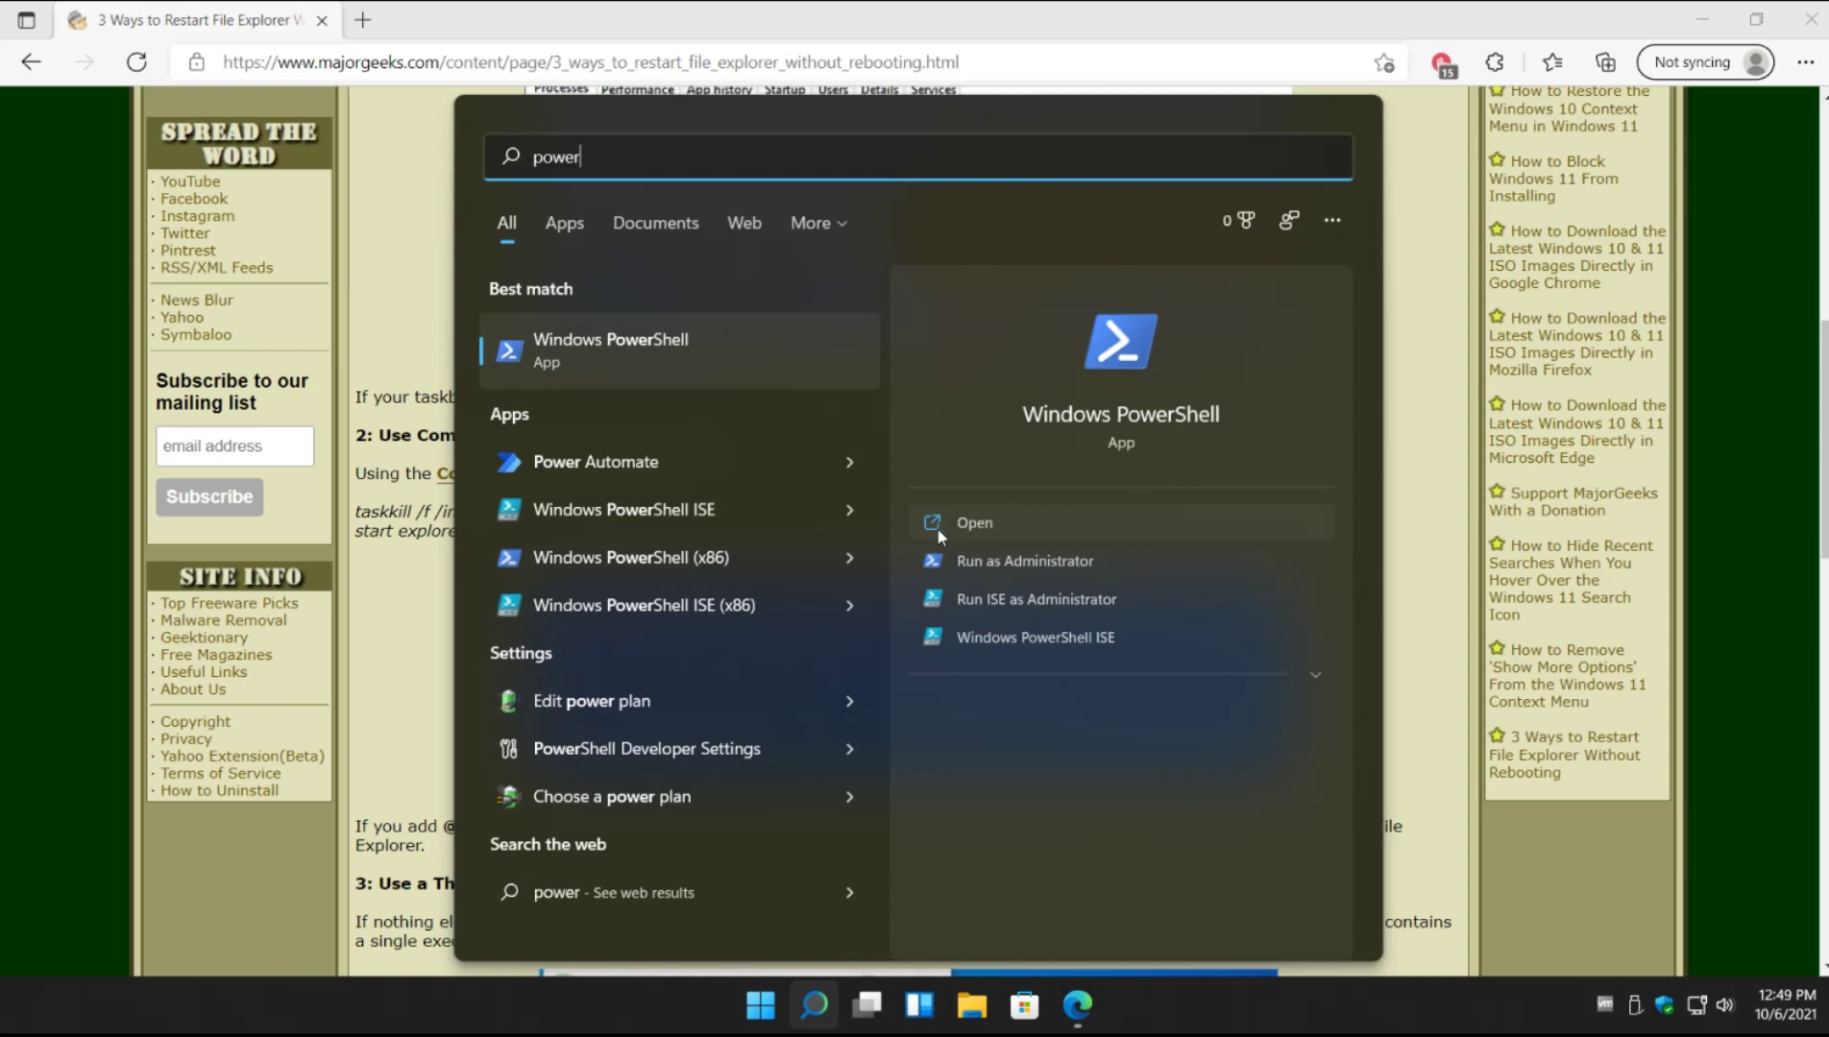
click(1001, 567)
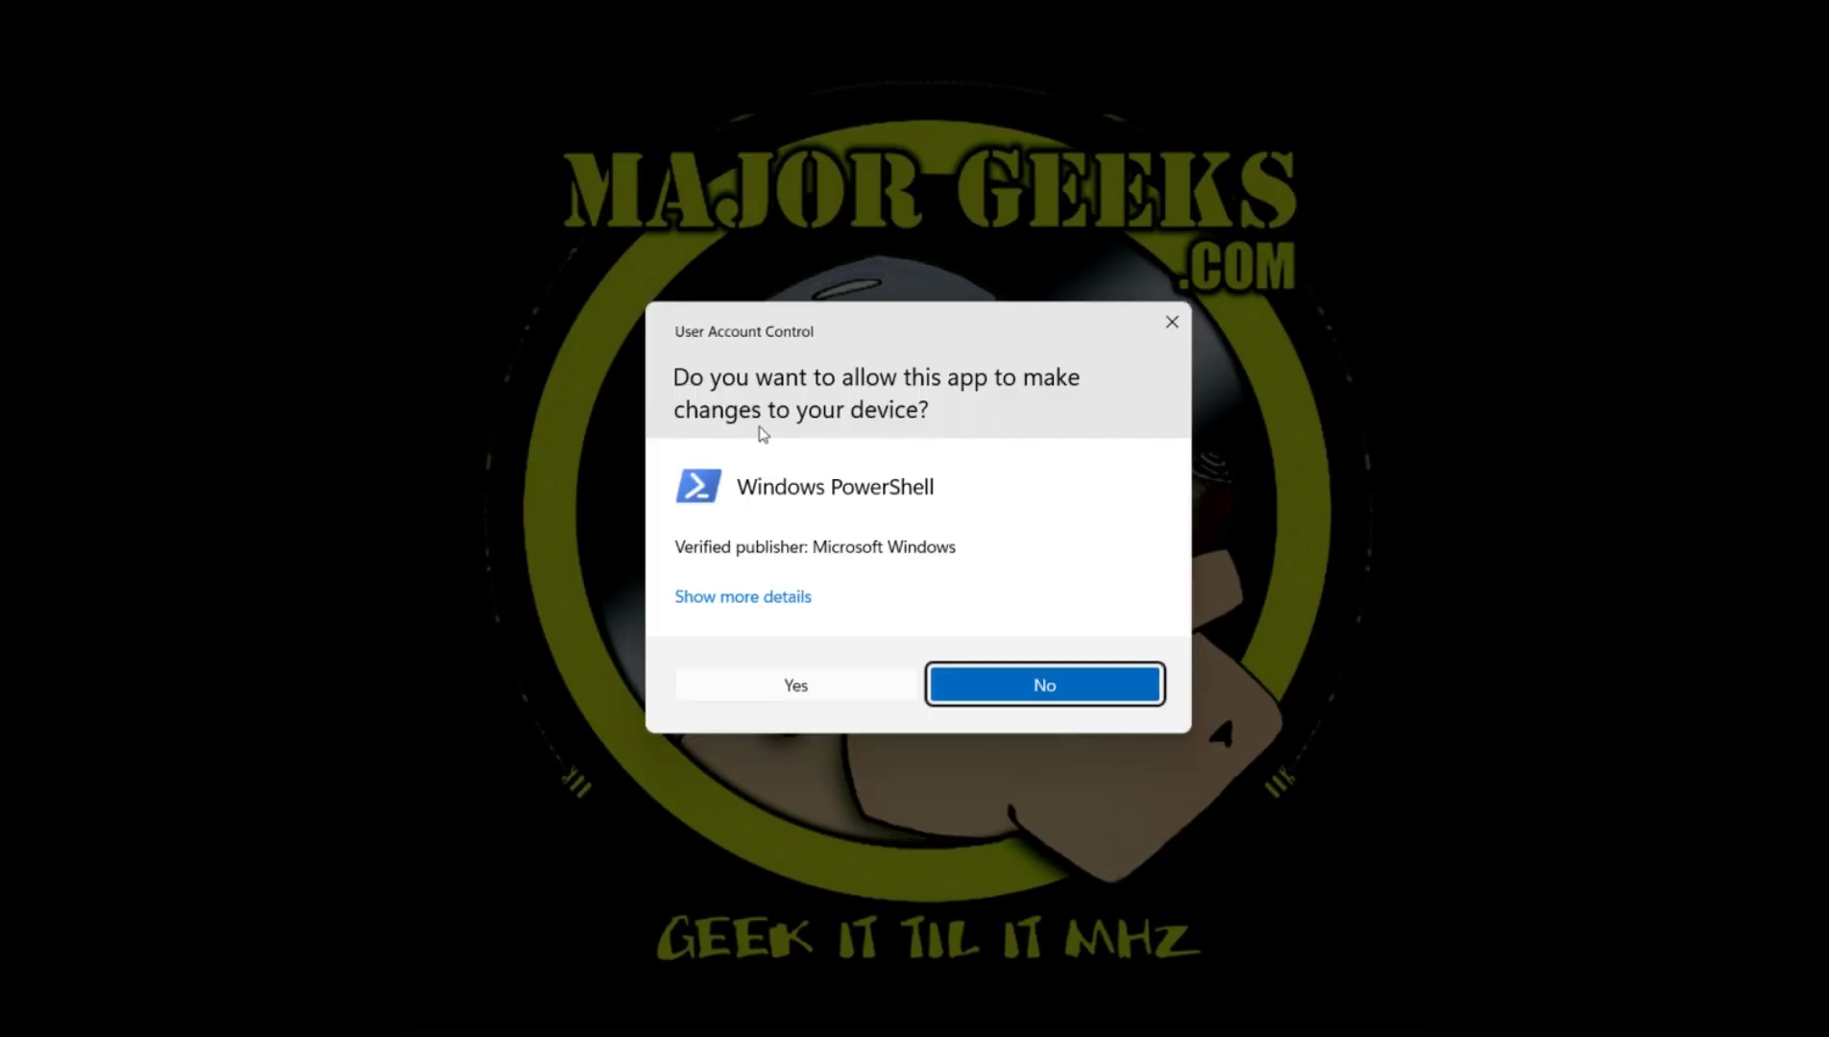
click(823, 698)
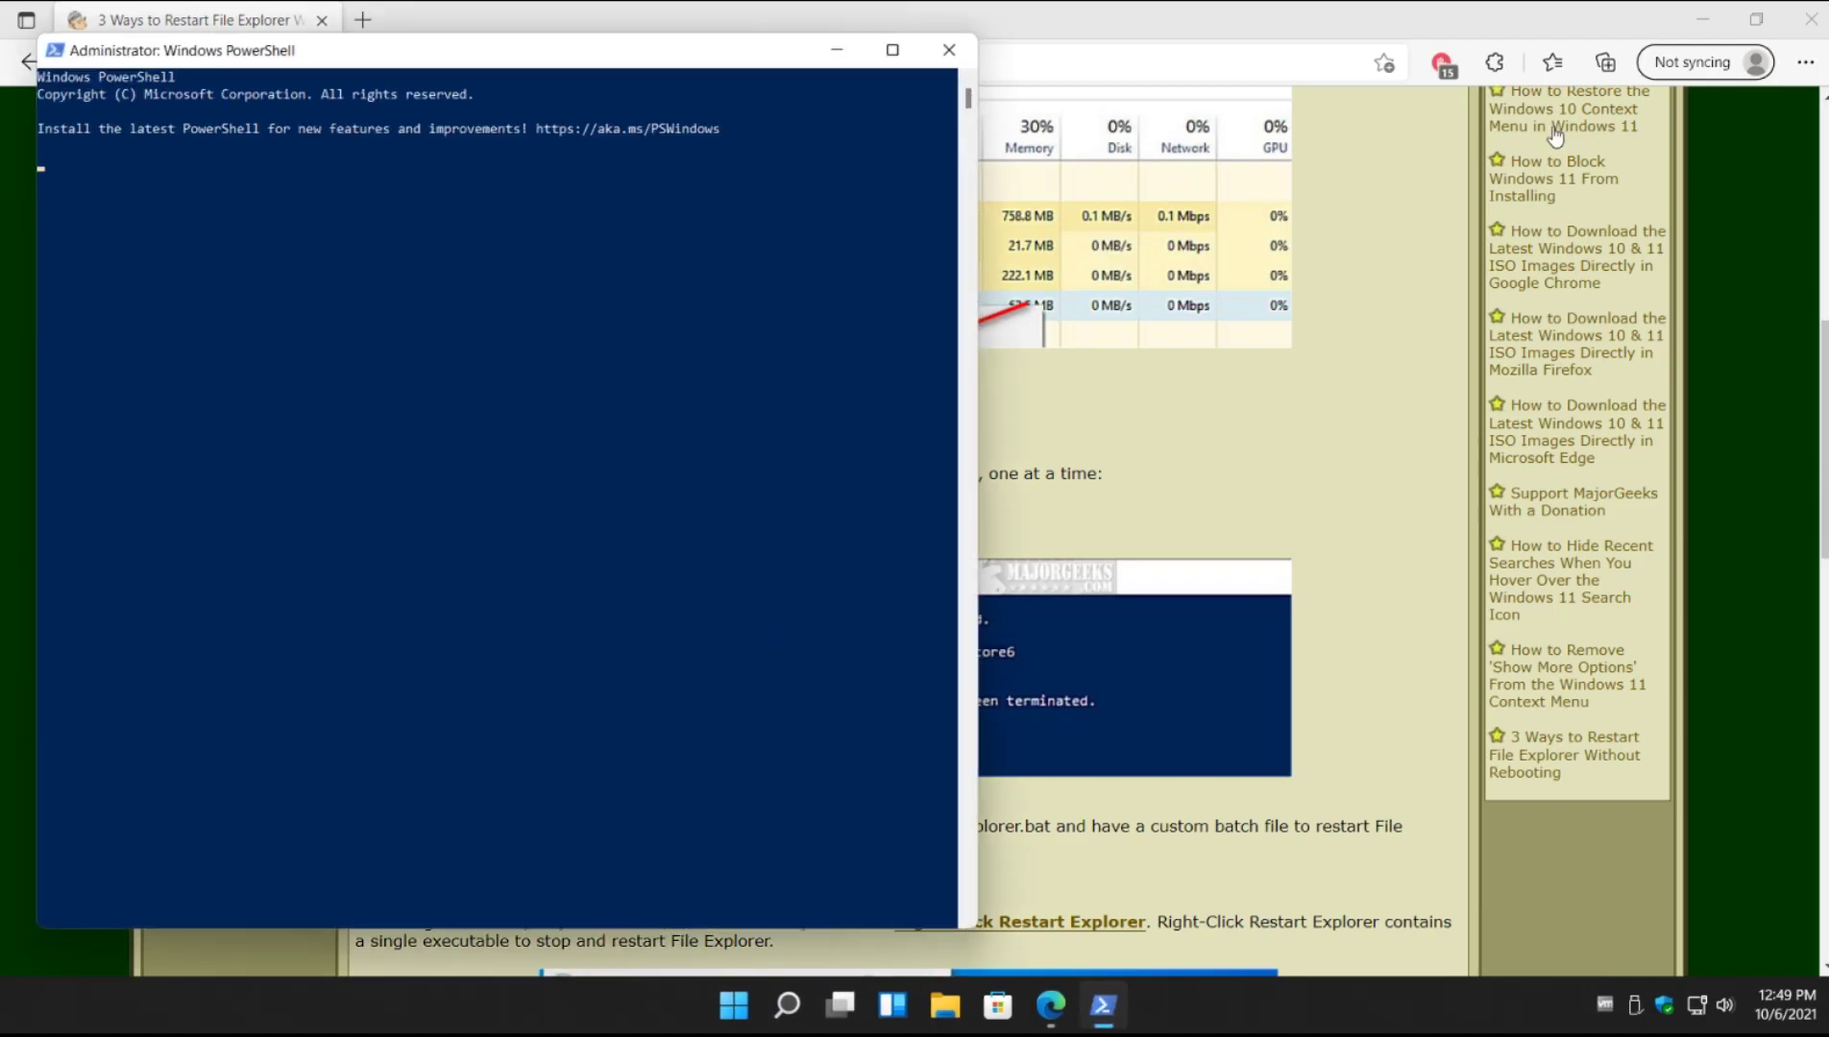
Step: Copy the article's taskkill /f /im explorer.exe command line
drag(565, 60, 1157, 78)
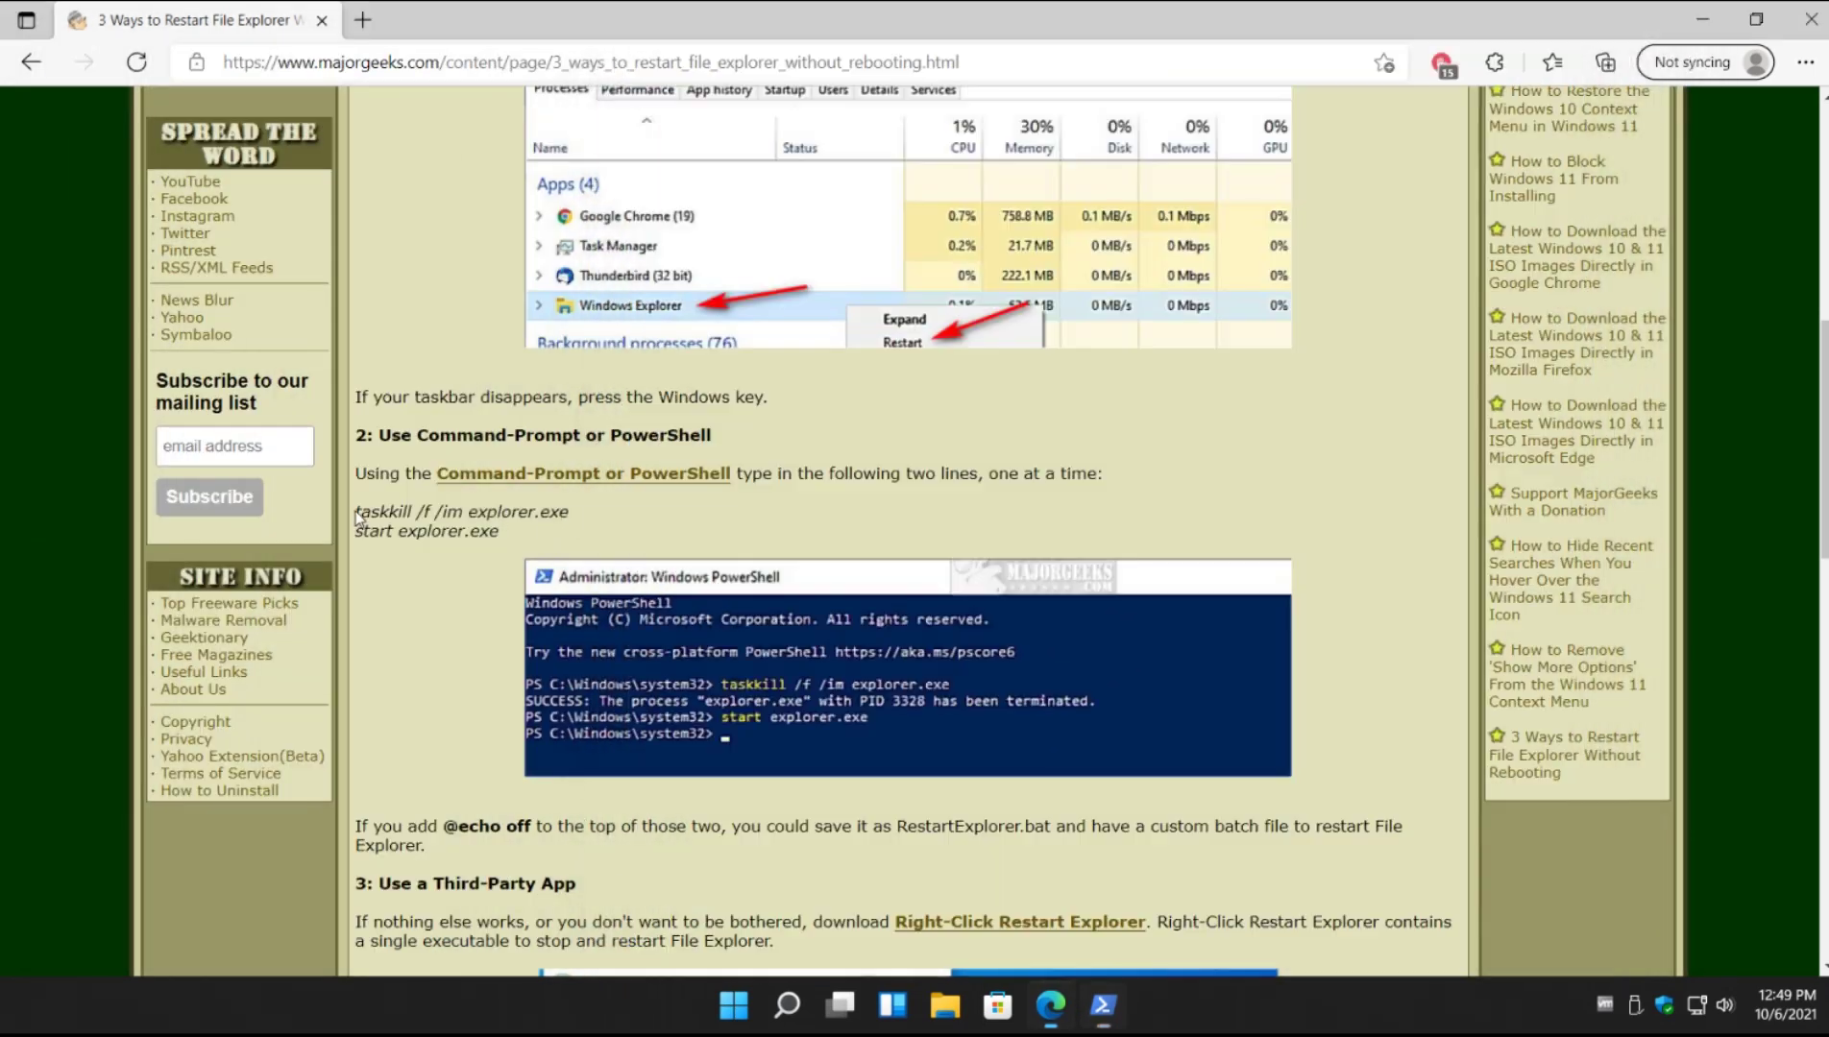
drag(355, 513, 559, 517)
right_click(559, 516)
click(619, 442)
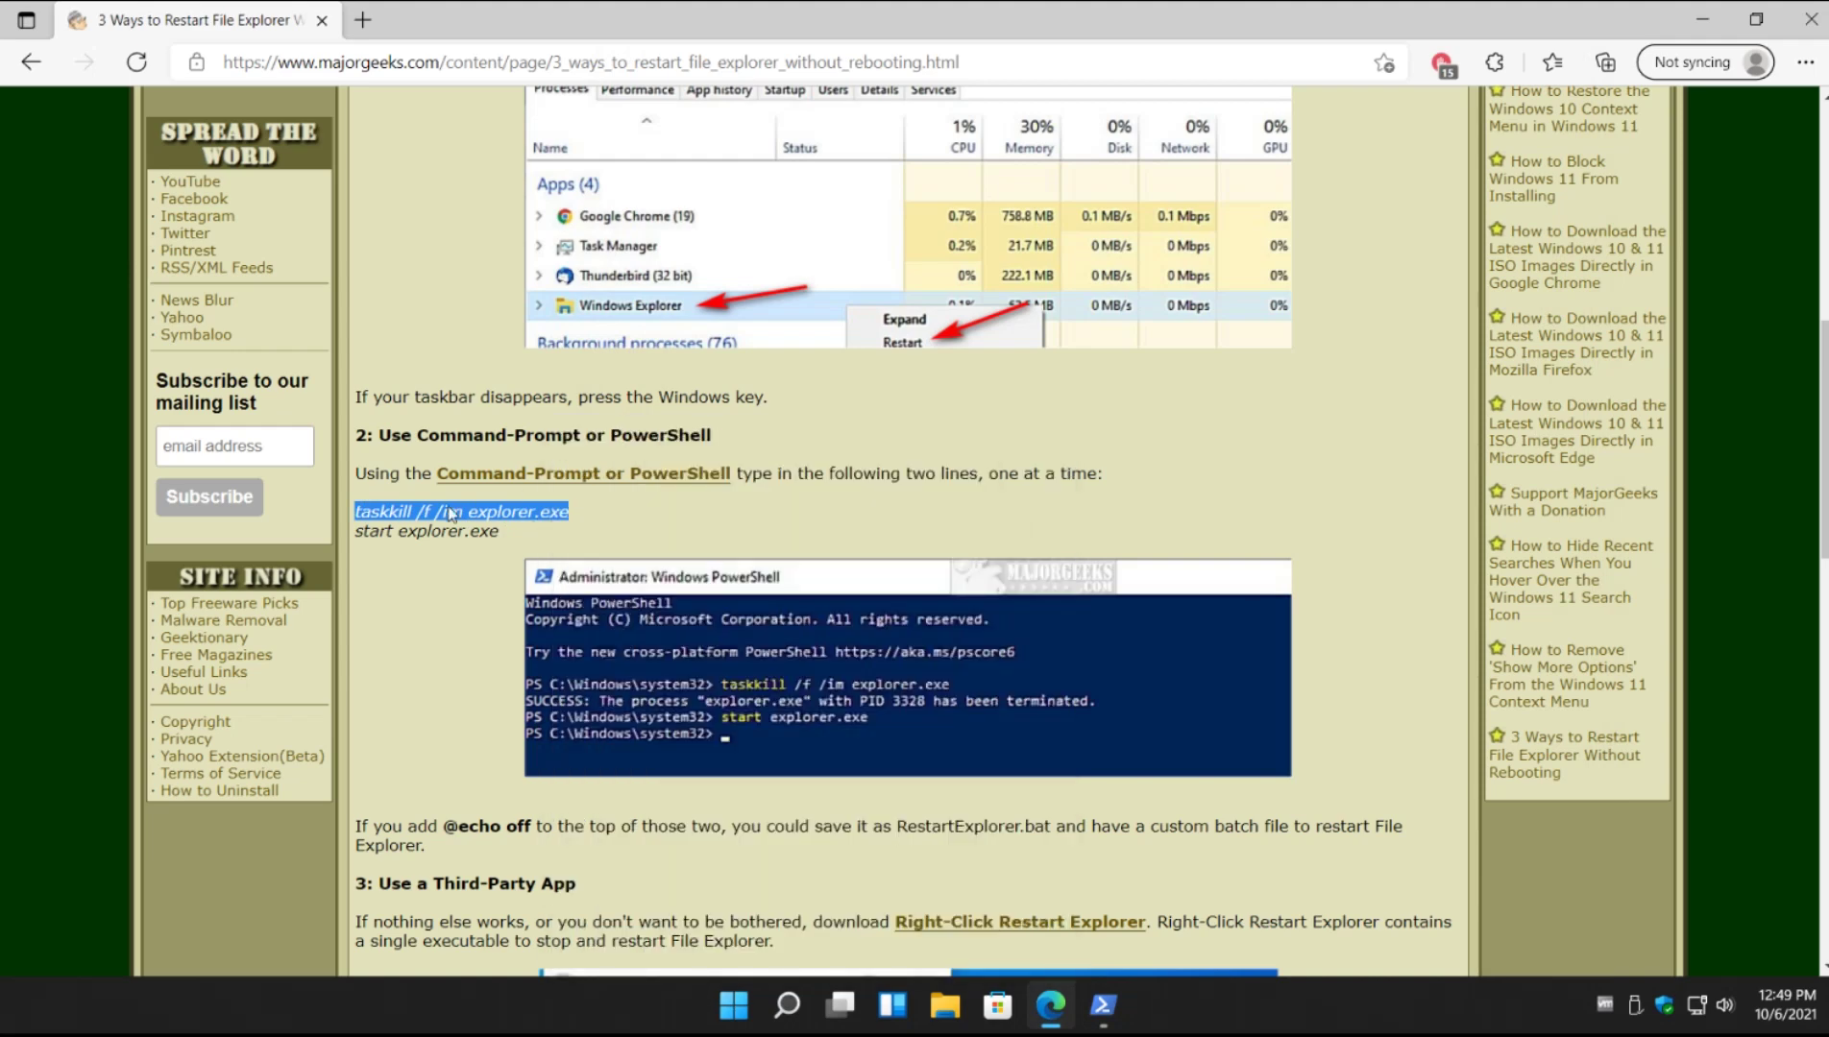
click(365, 513)
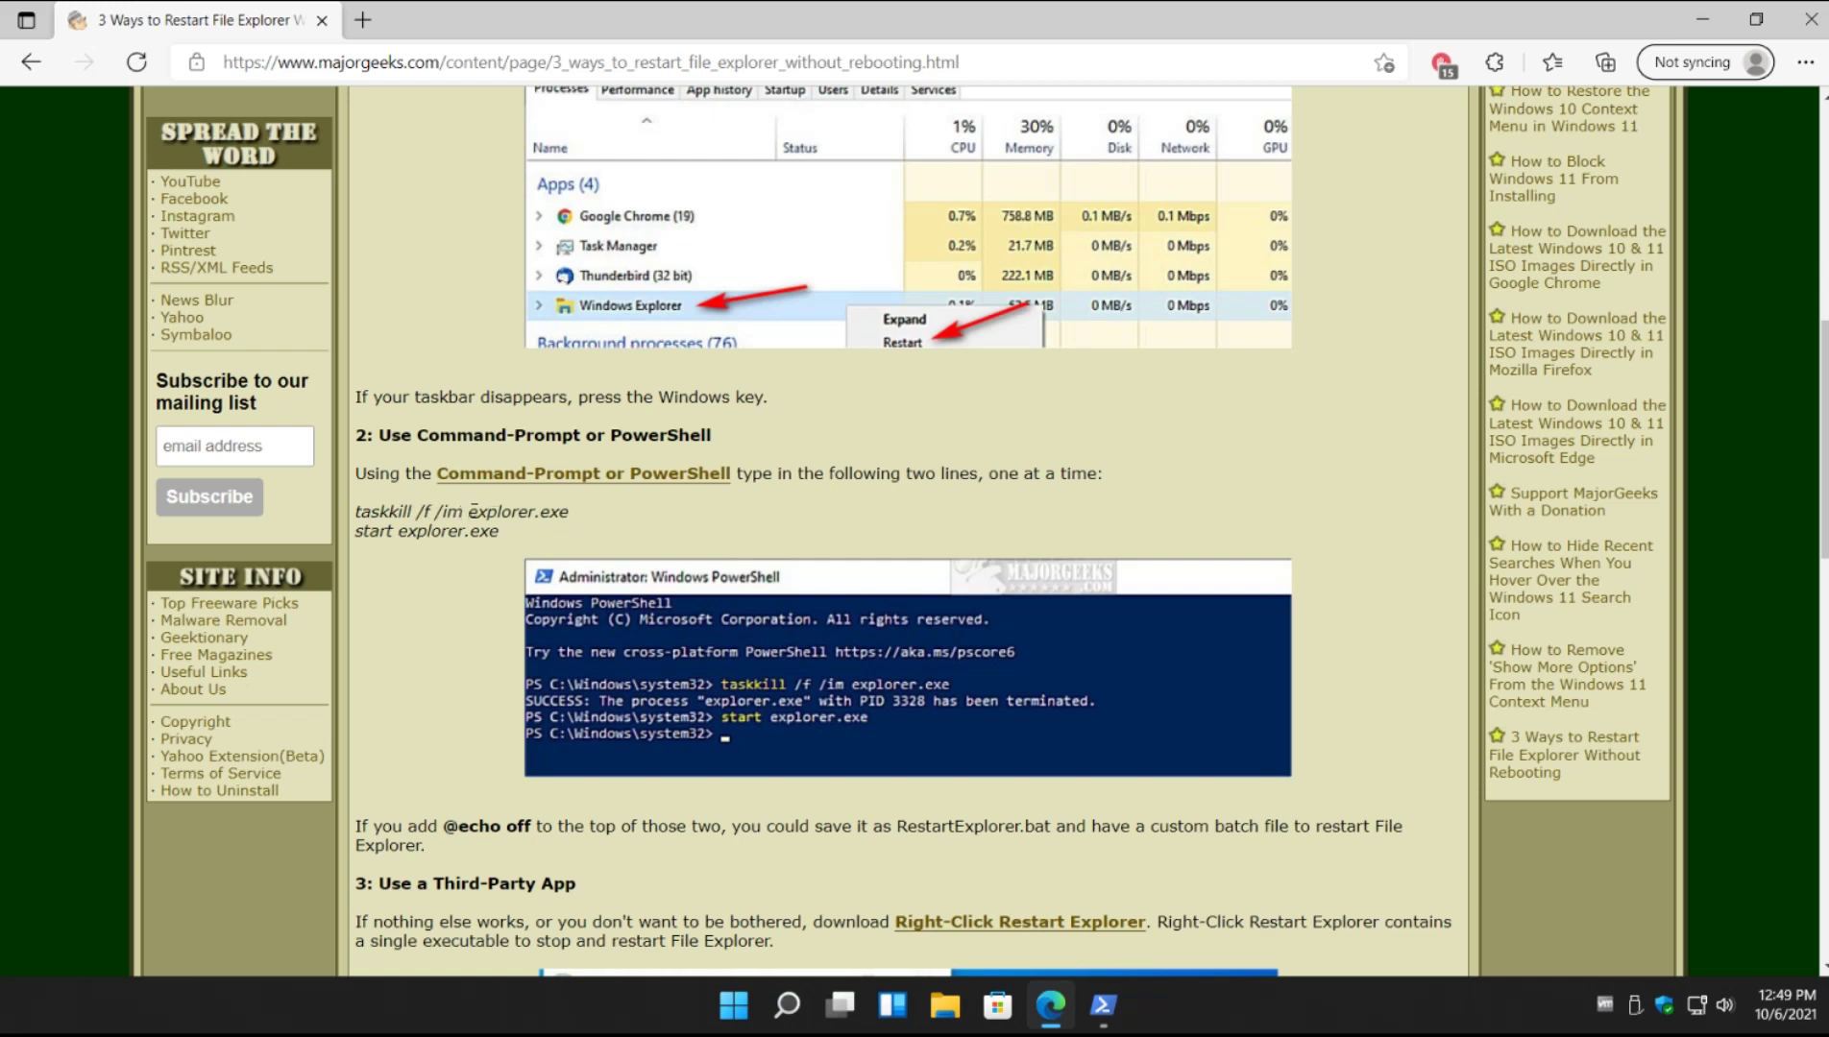
Step: Switch between the article and PowerShell, ending with the administrator prompt in front
click(1103, 1005)
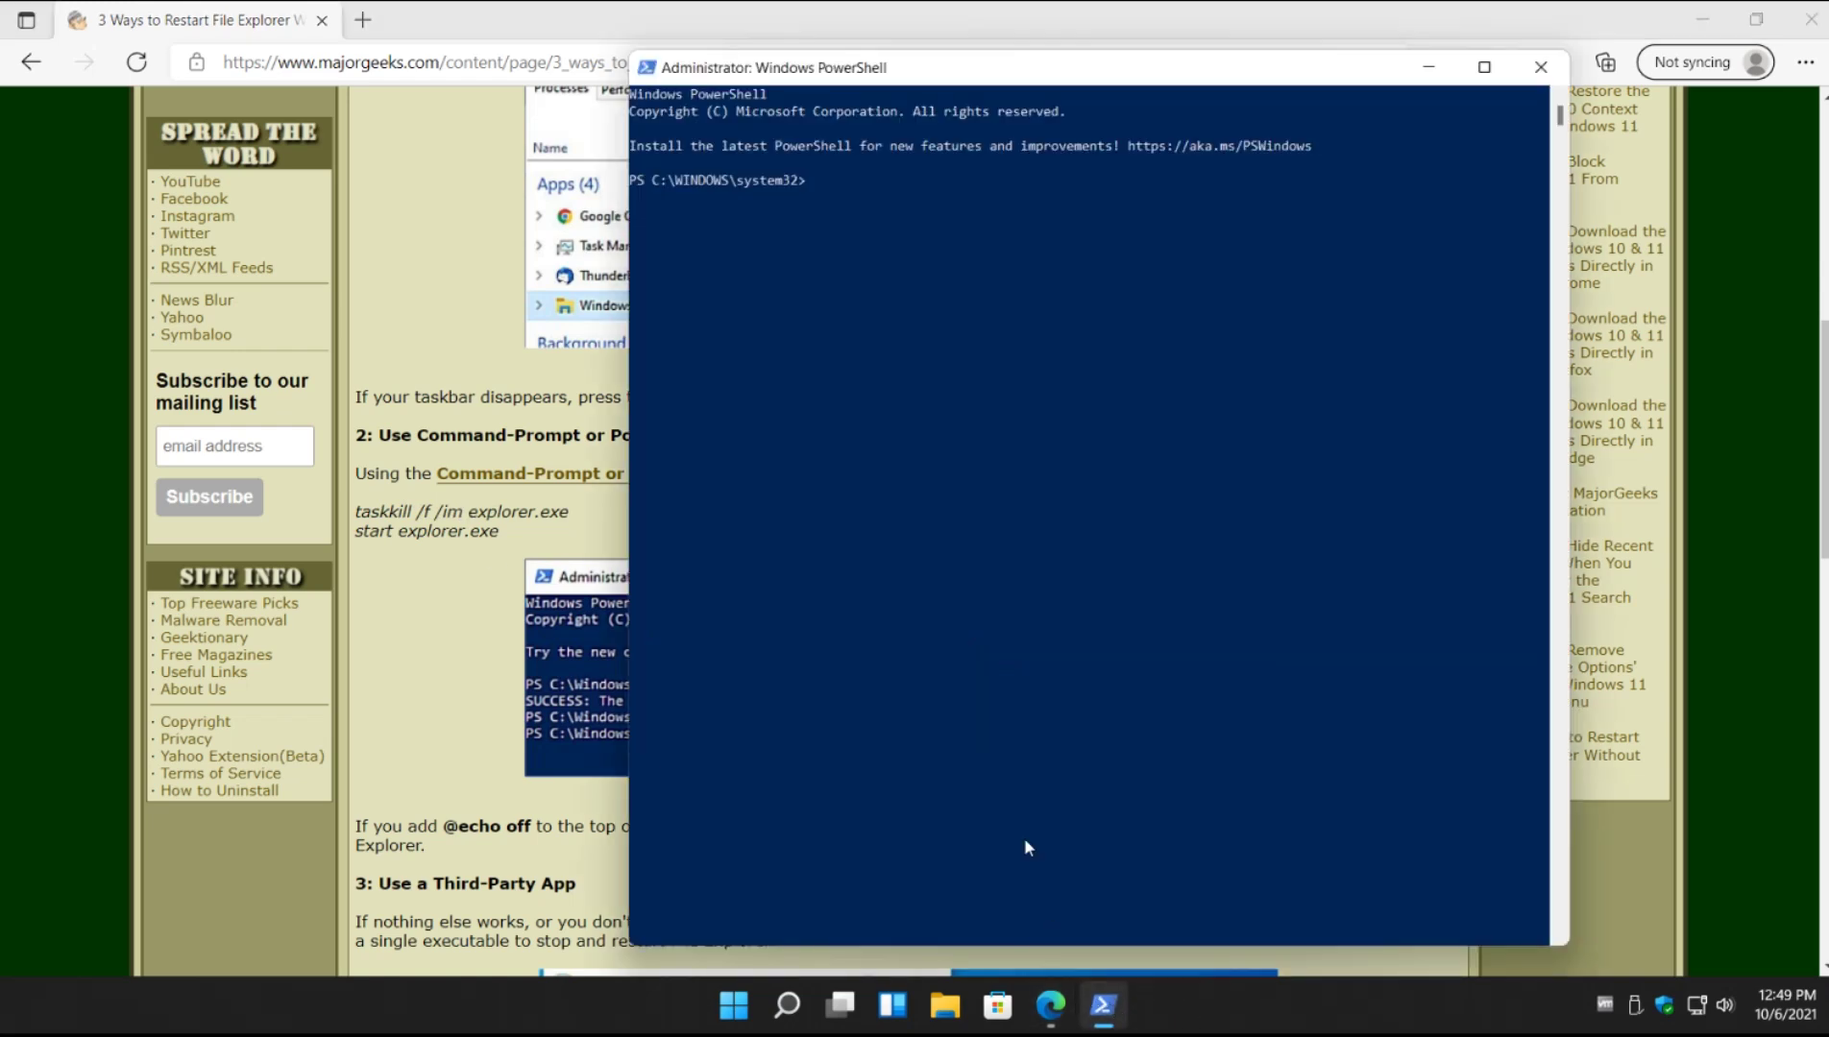
click(1702, 19)
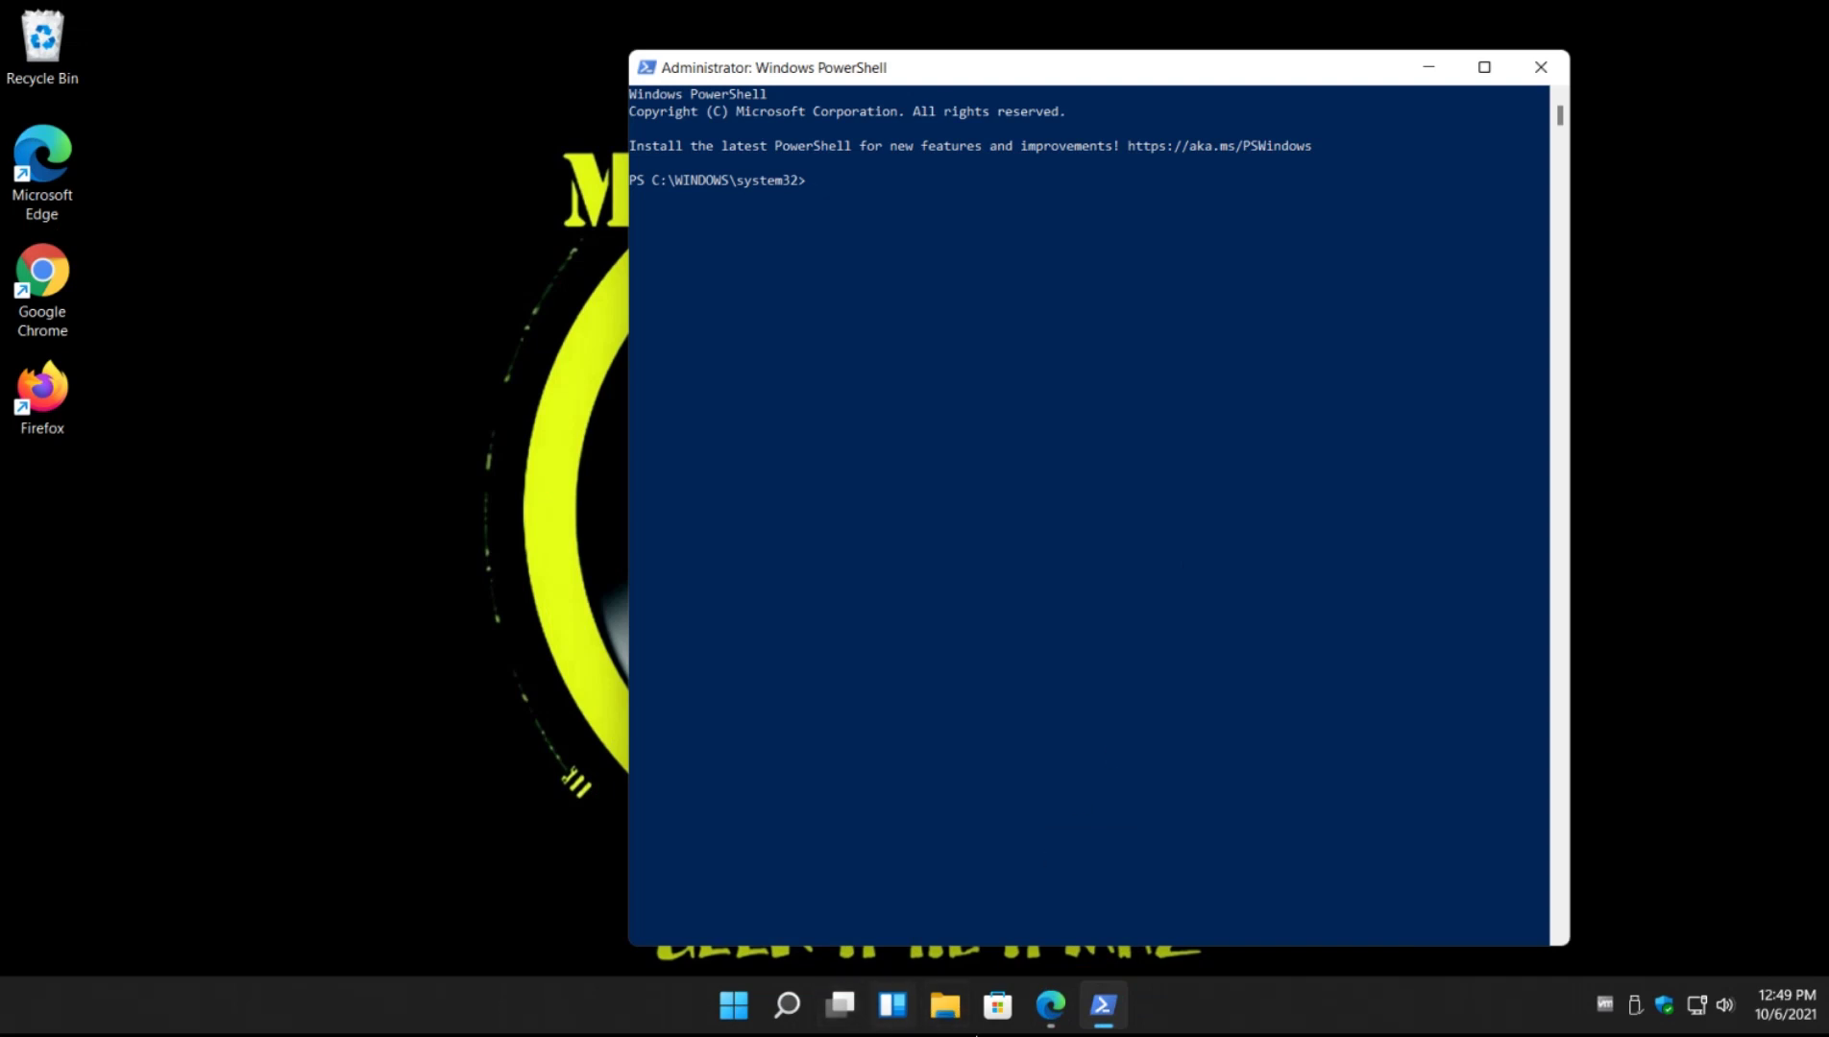
click(1051, 1005)
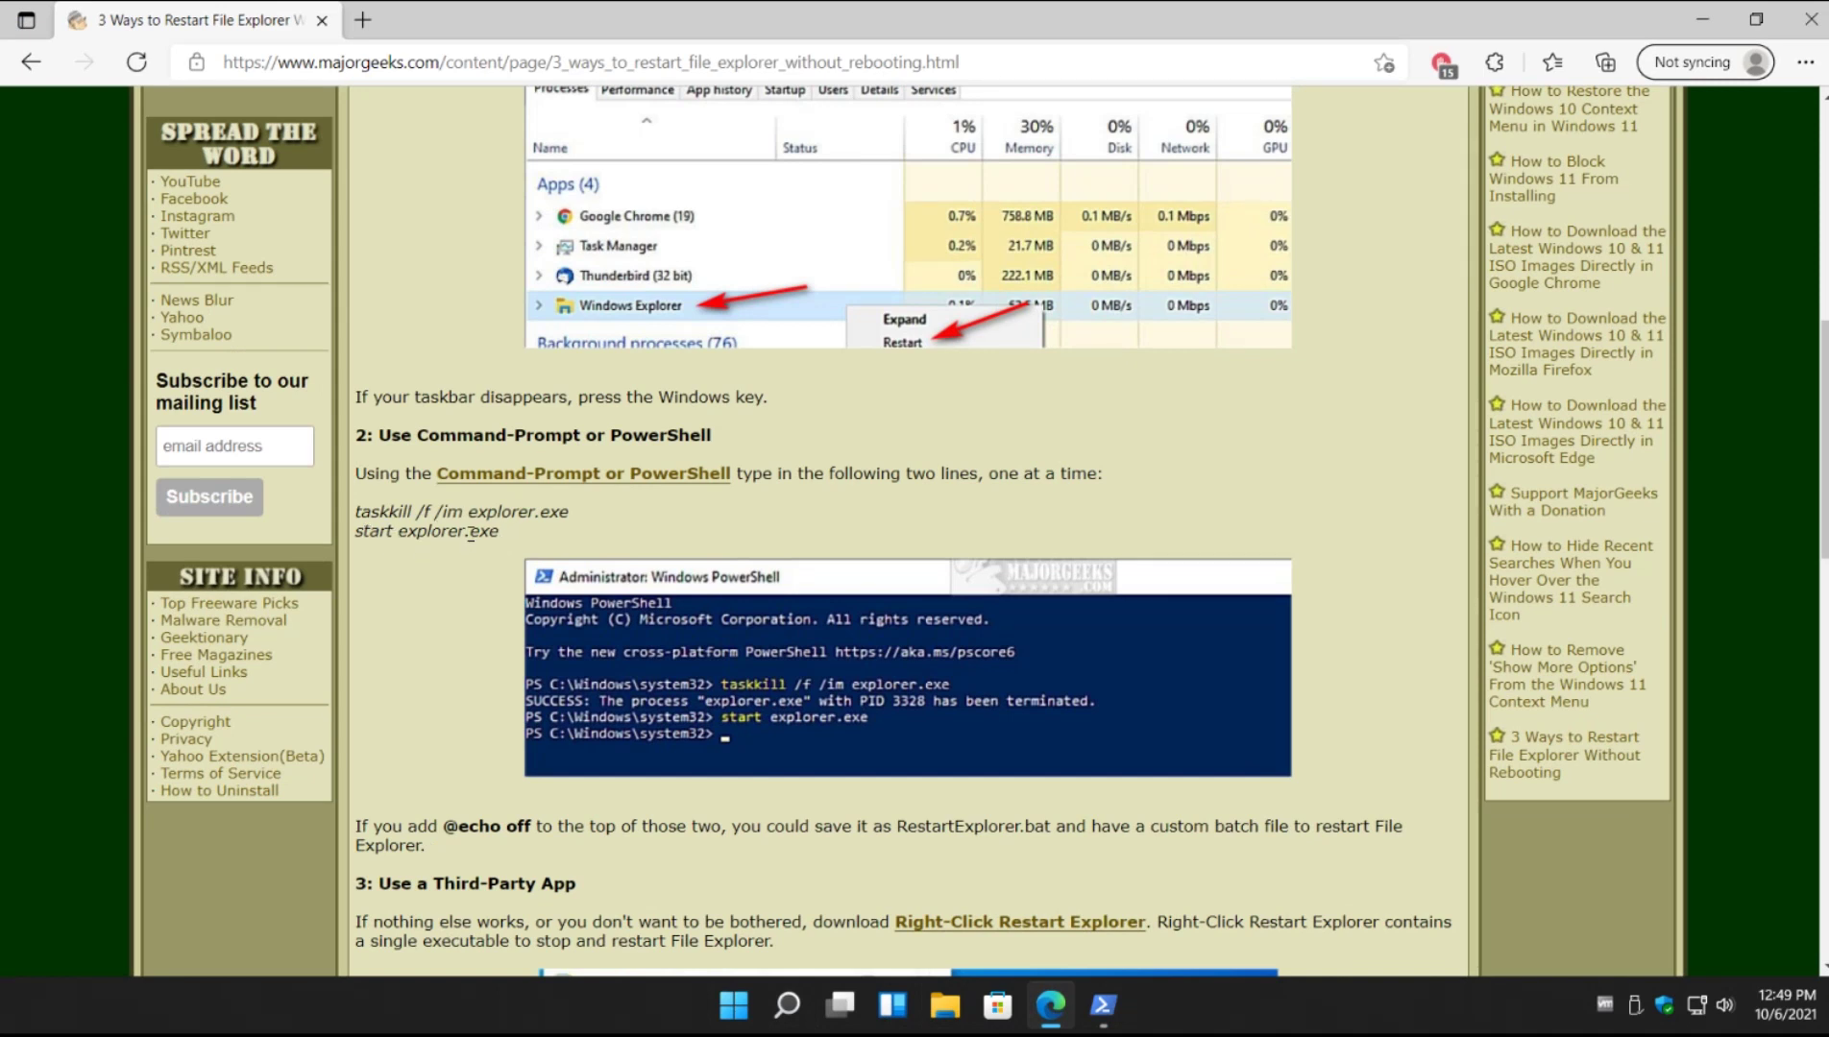
click(1103, 1005)
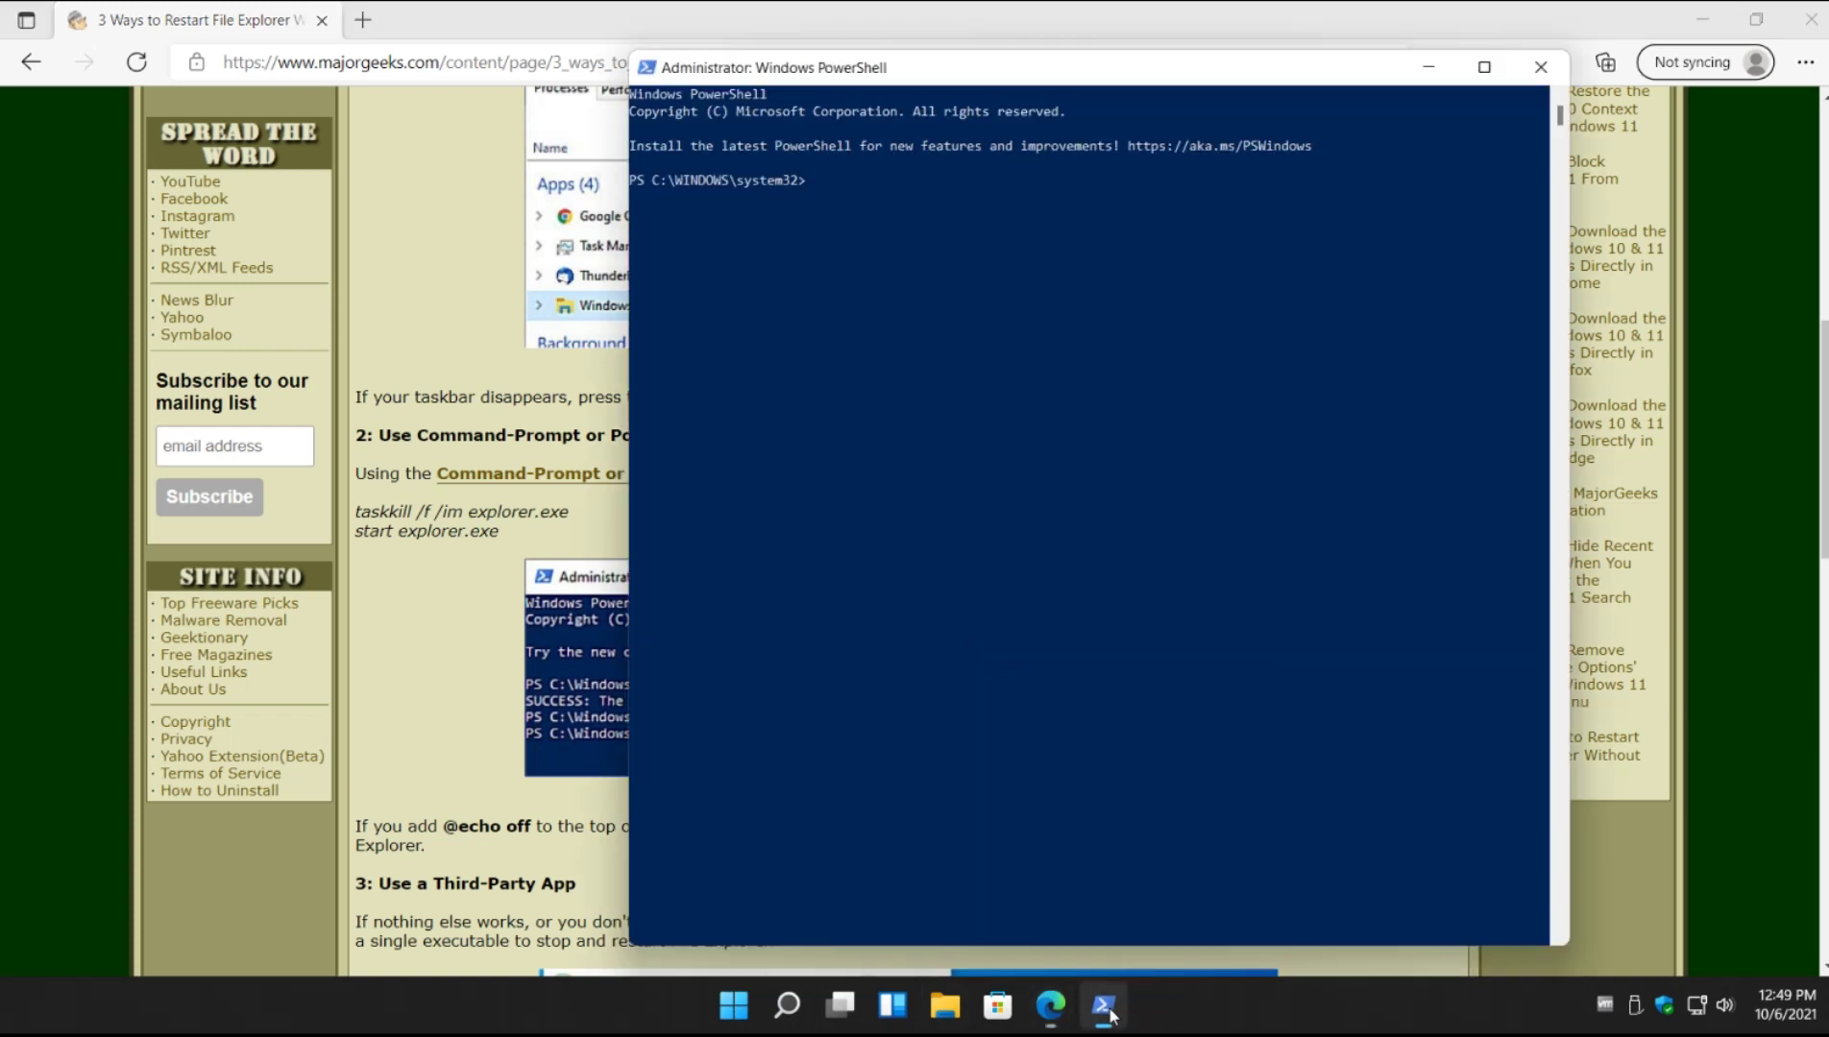
Step: Paste and run taskkill /f /im explorer.exe, then run start explorer.exe to relaunch it
right_click(799, 433)
key(Return)
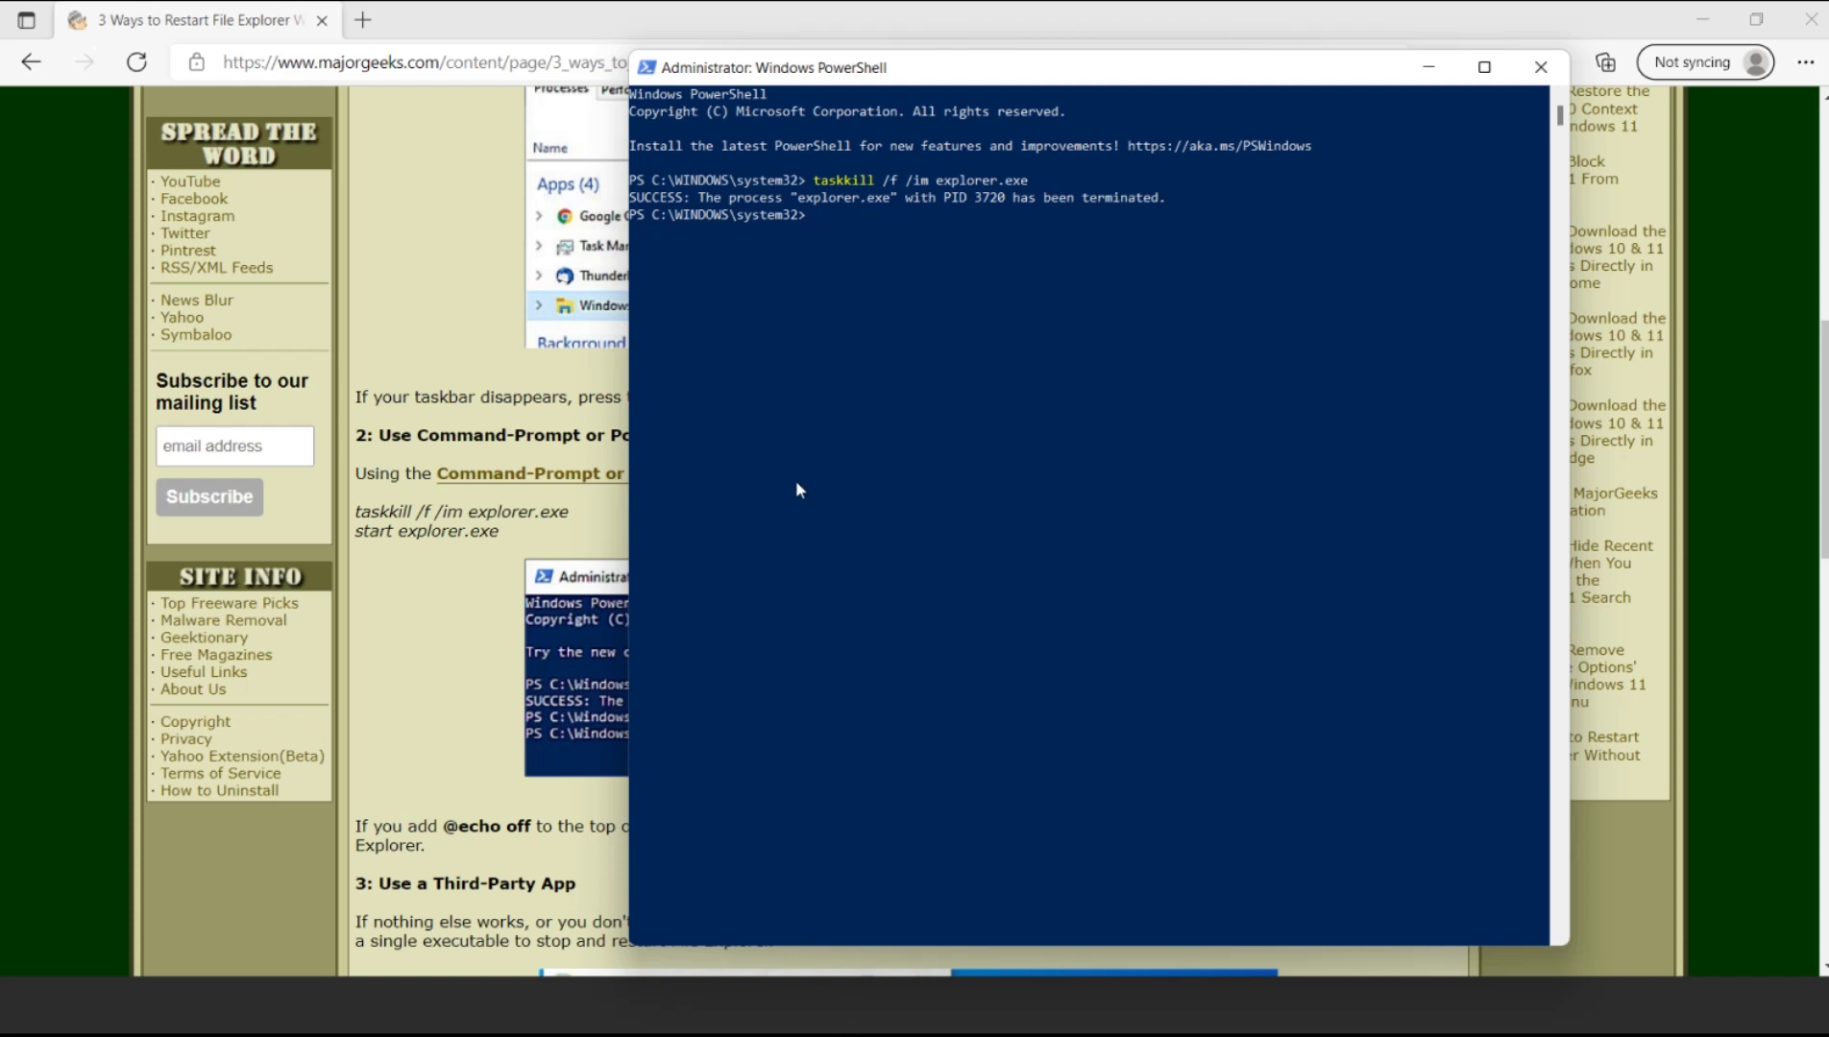
text(start explorer.exe)
key(Return)
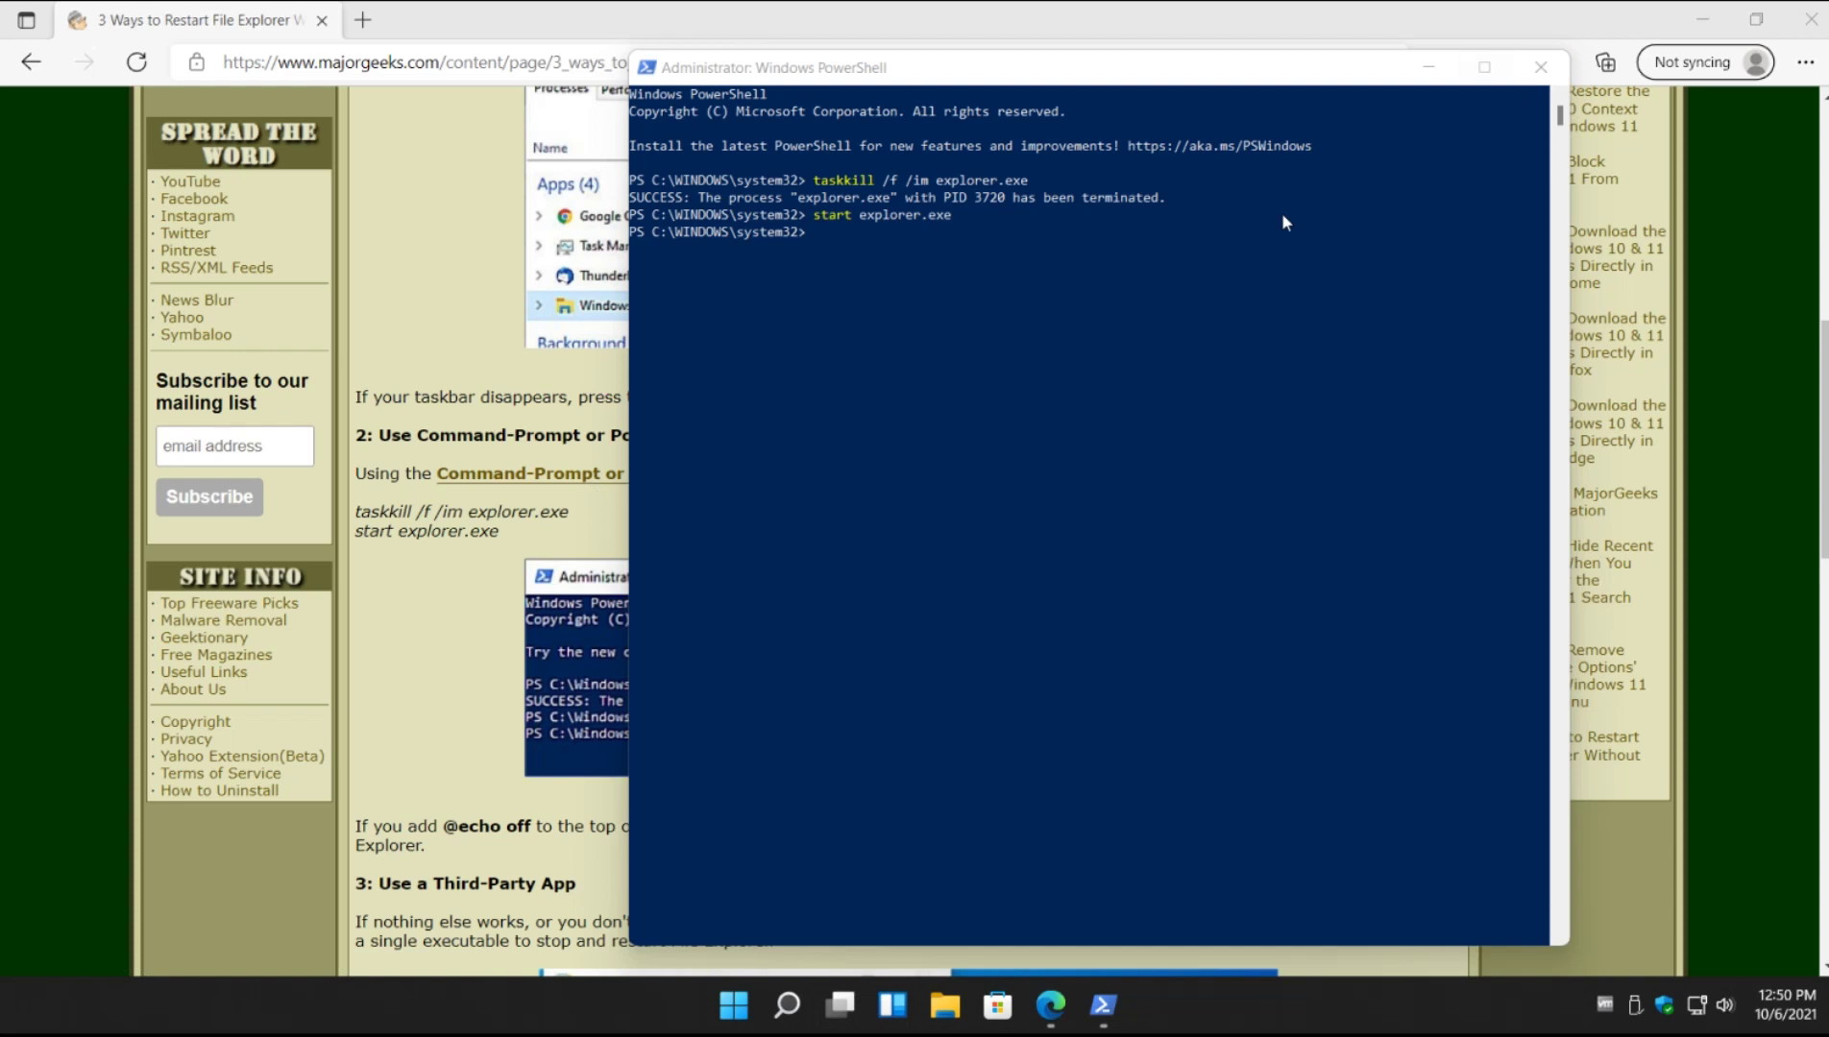
Step: Close PowerShell and scroll the article down to method 3, Right-Click Restart Explorer
click(1541, 67)
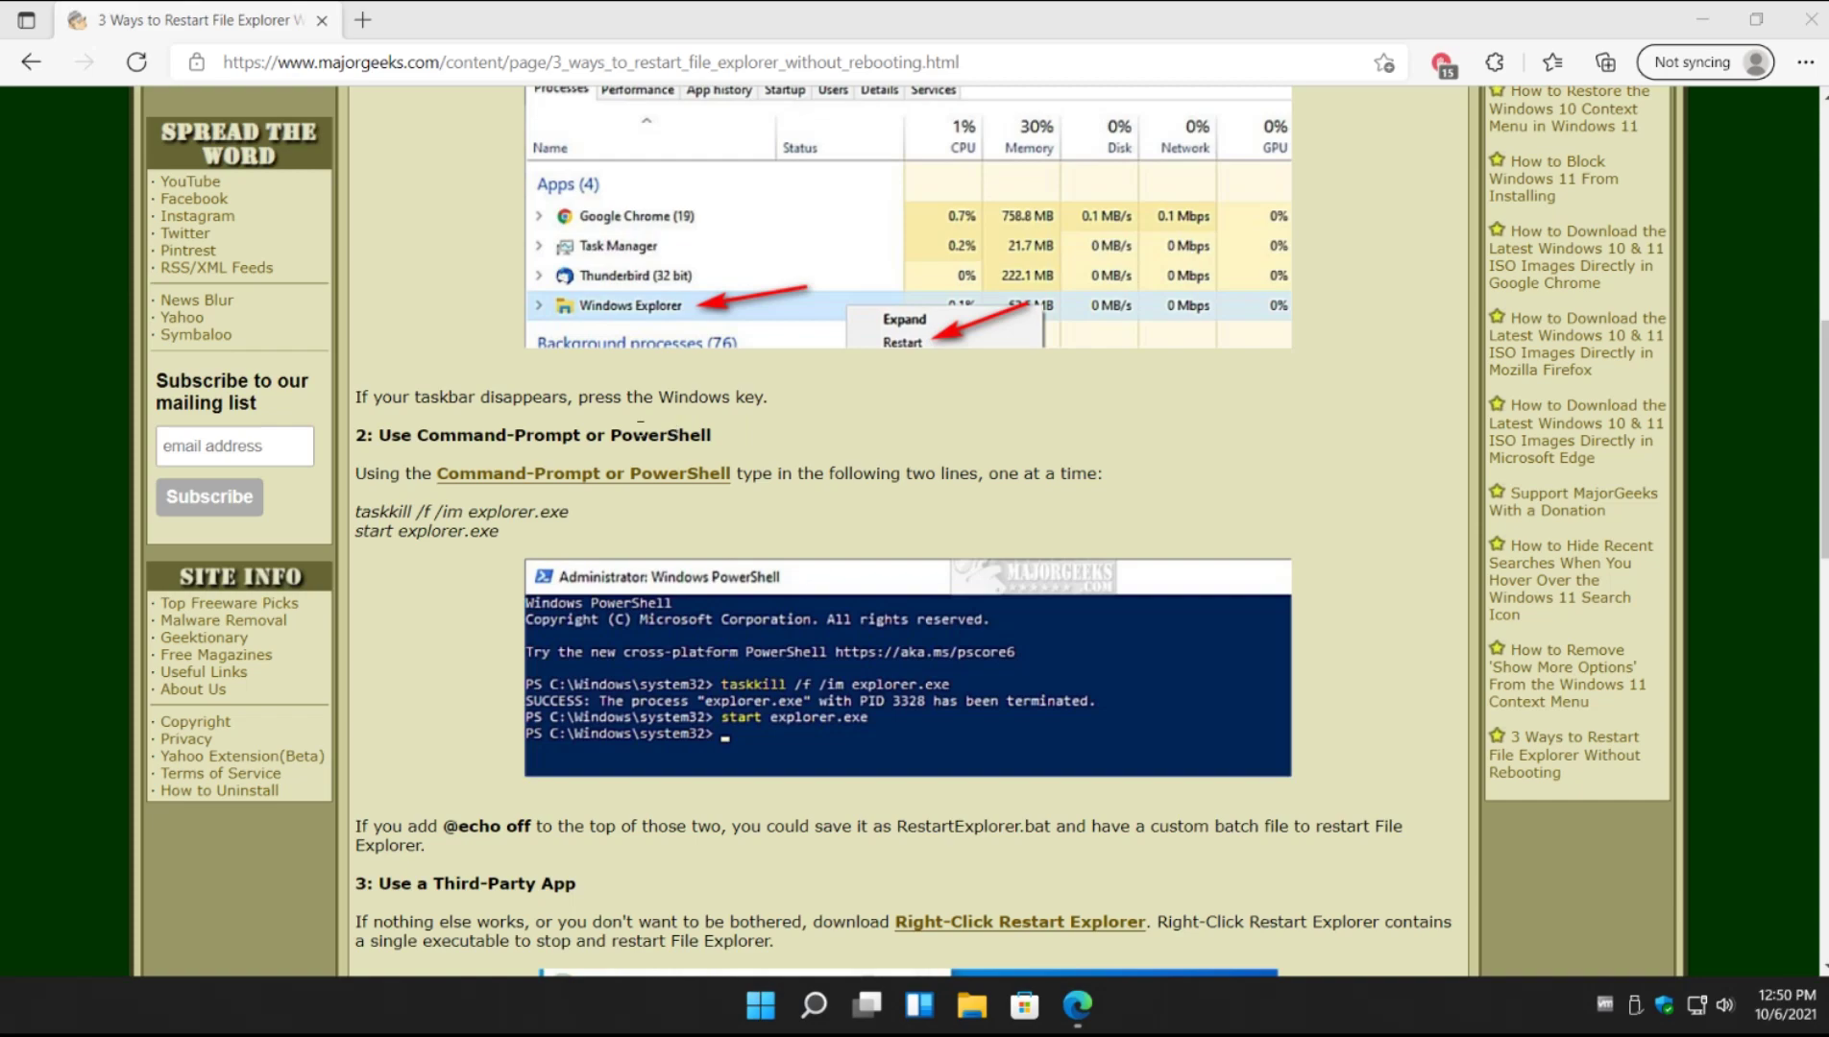
scroll(434, 396, up, 8)
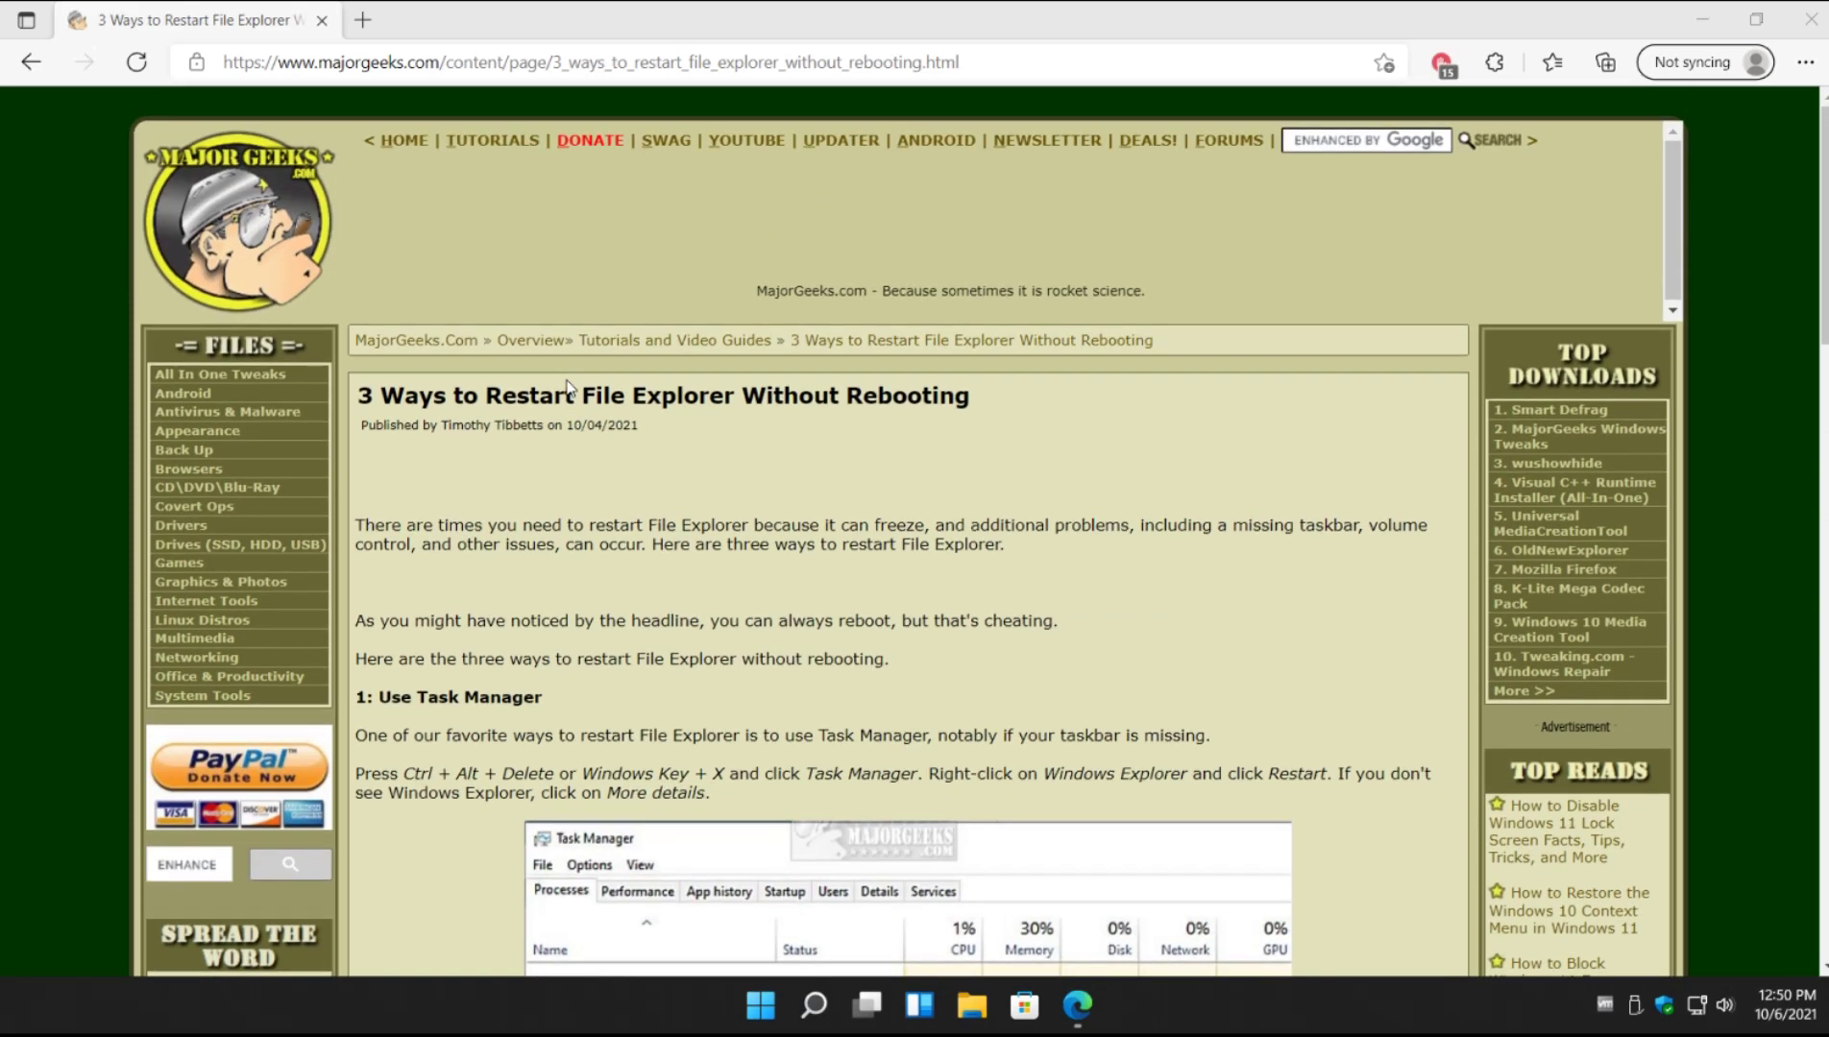
scroll(566, 387, down, 7)
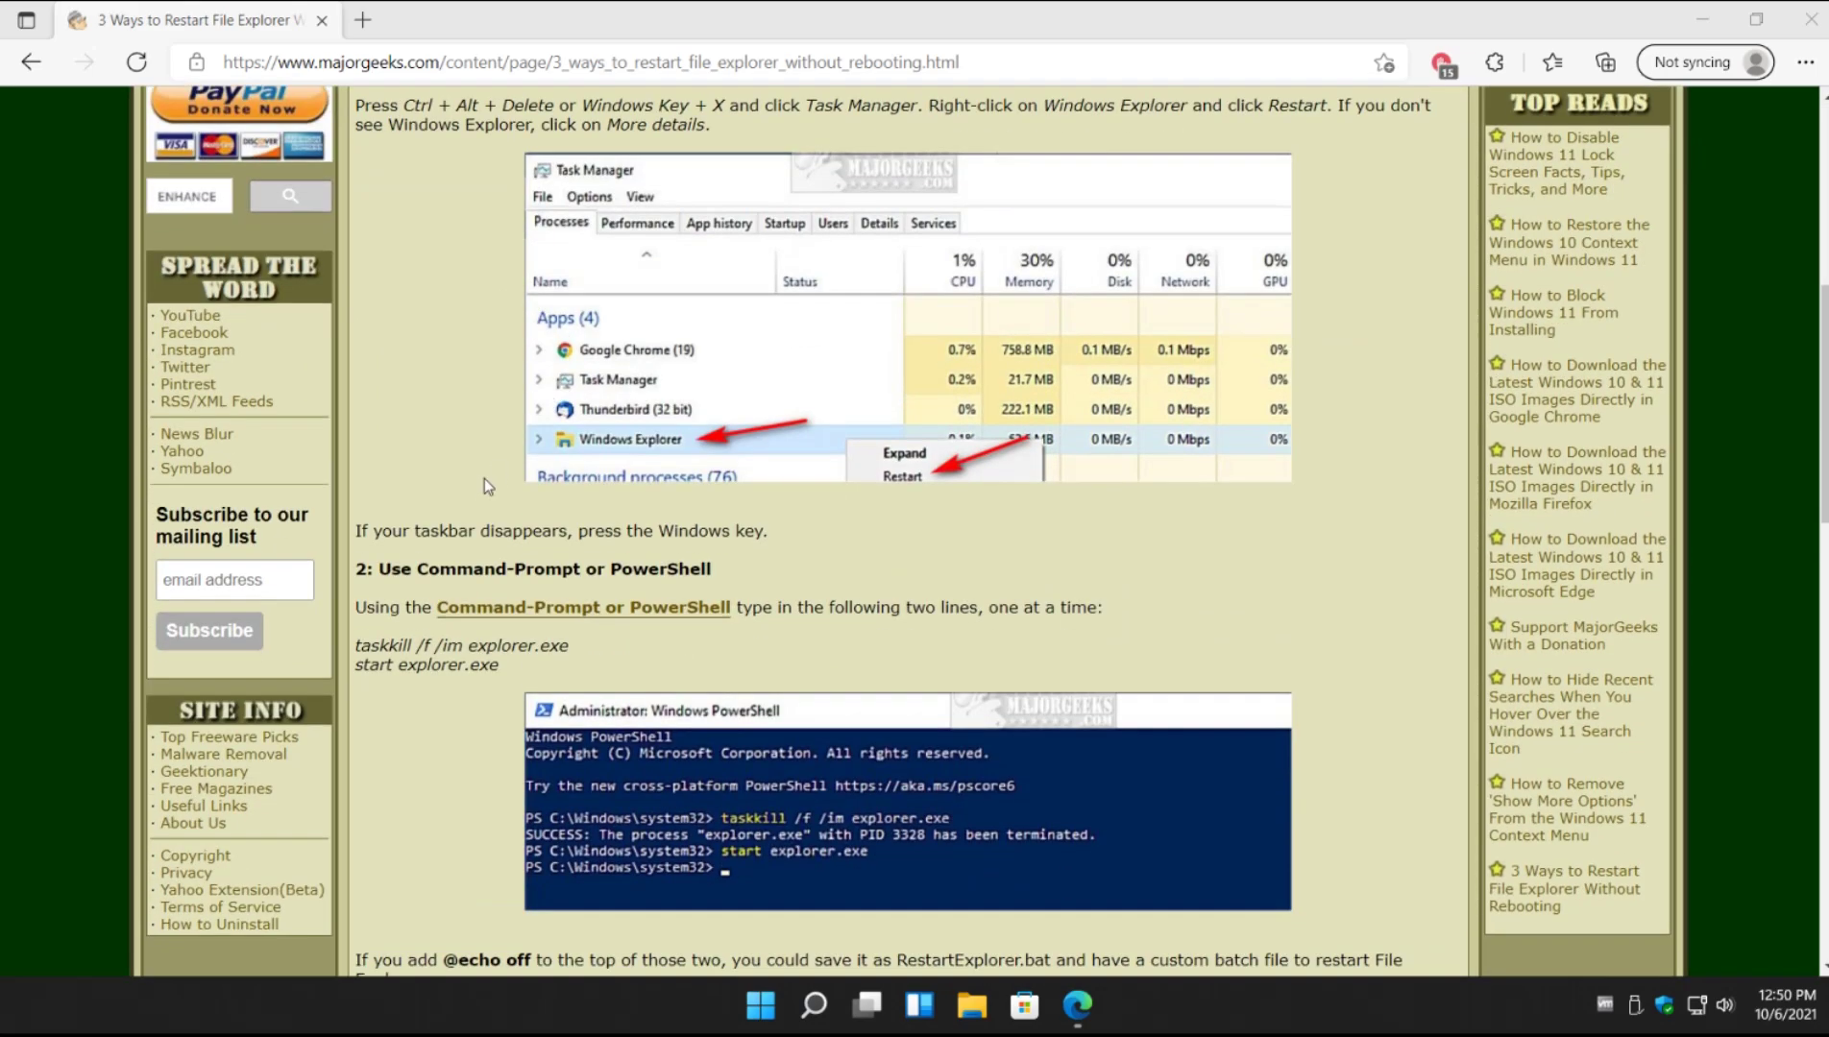
scroll(484, 479, down, 1)
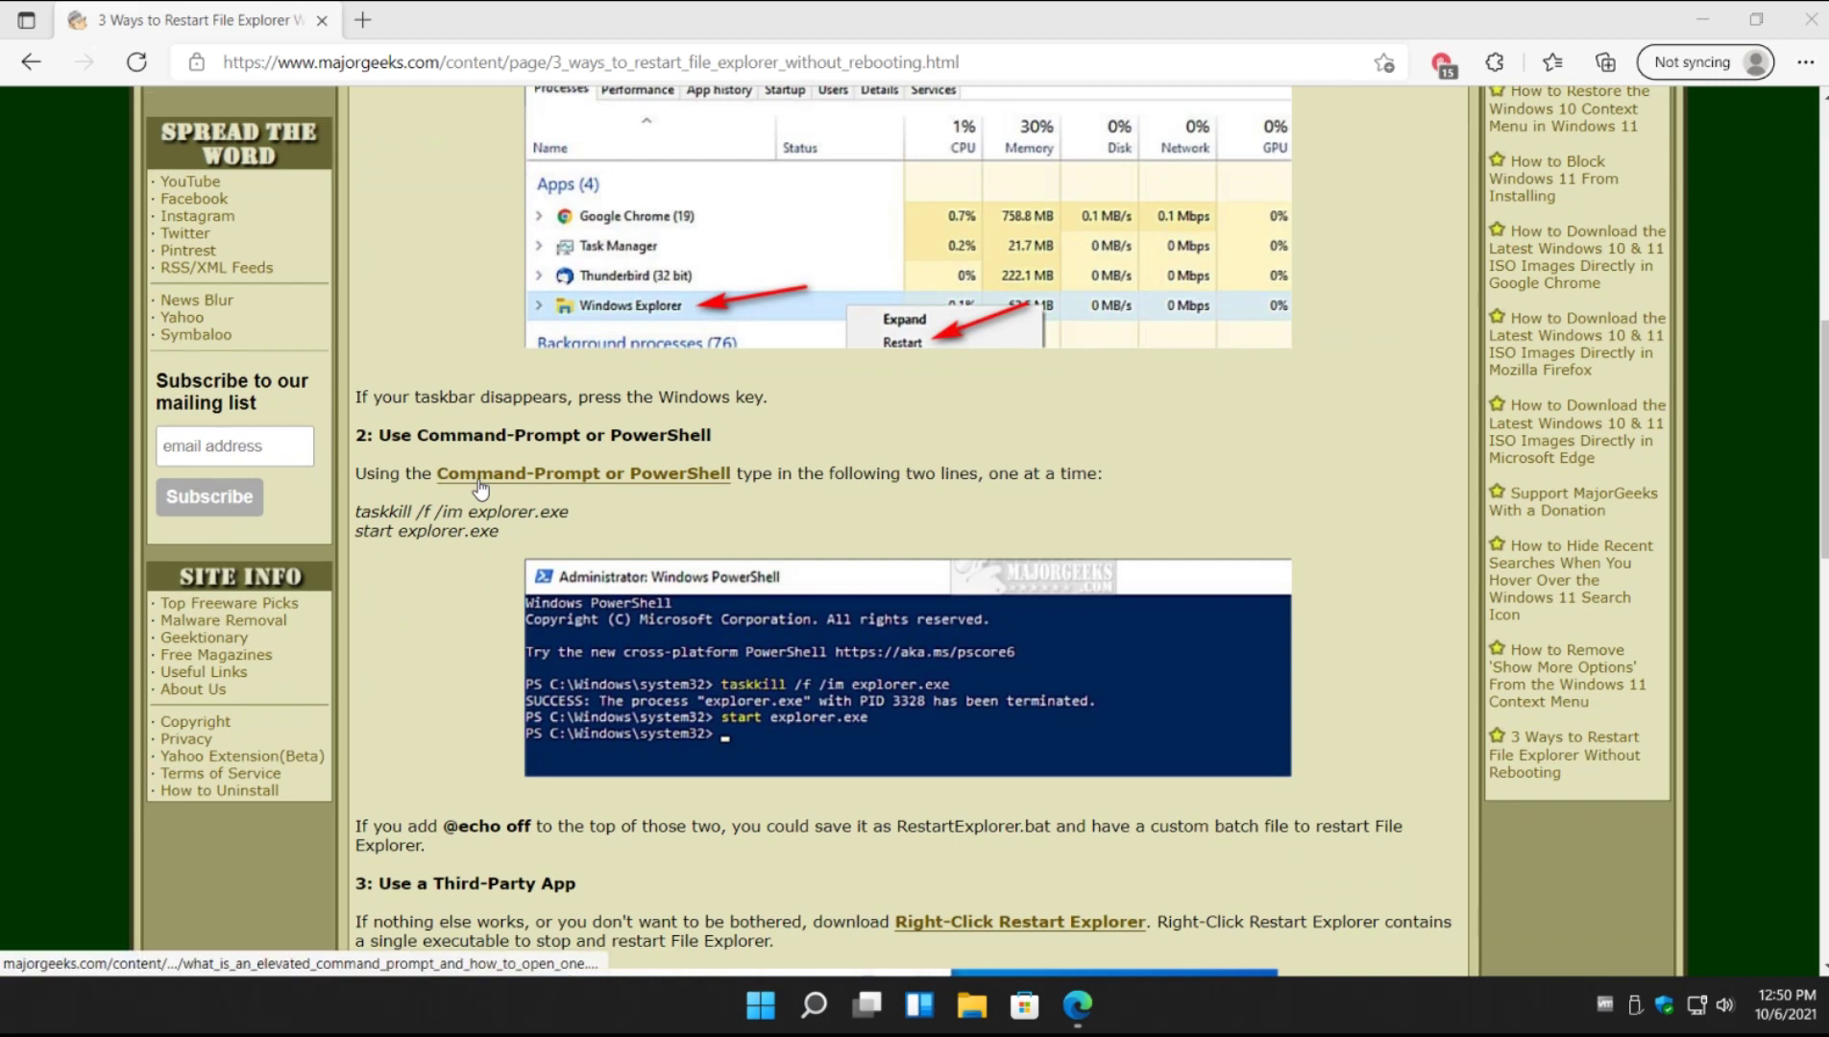
scroll(485, 506, down, 1)
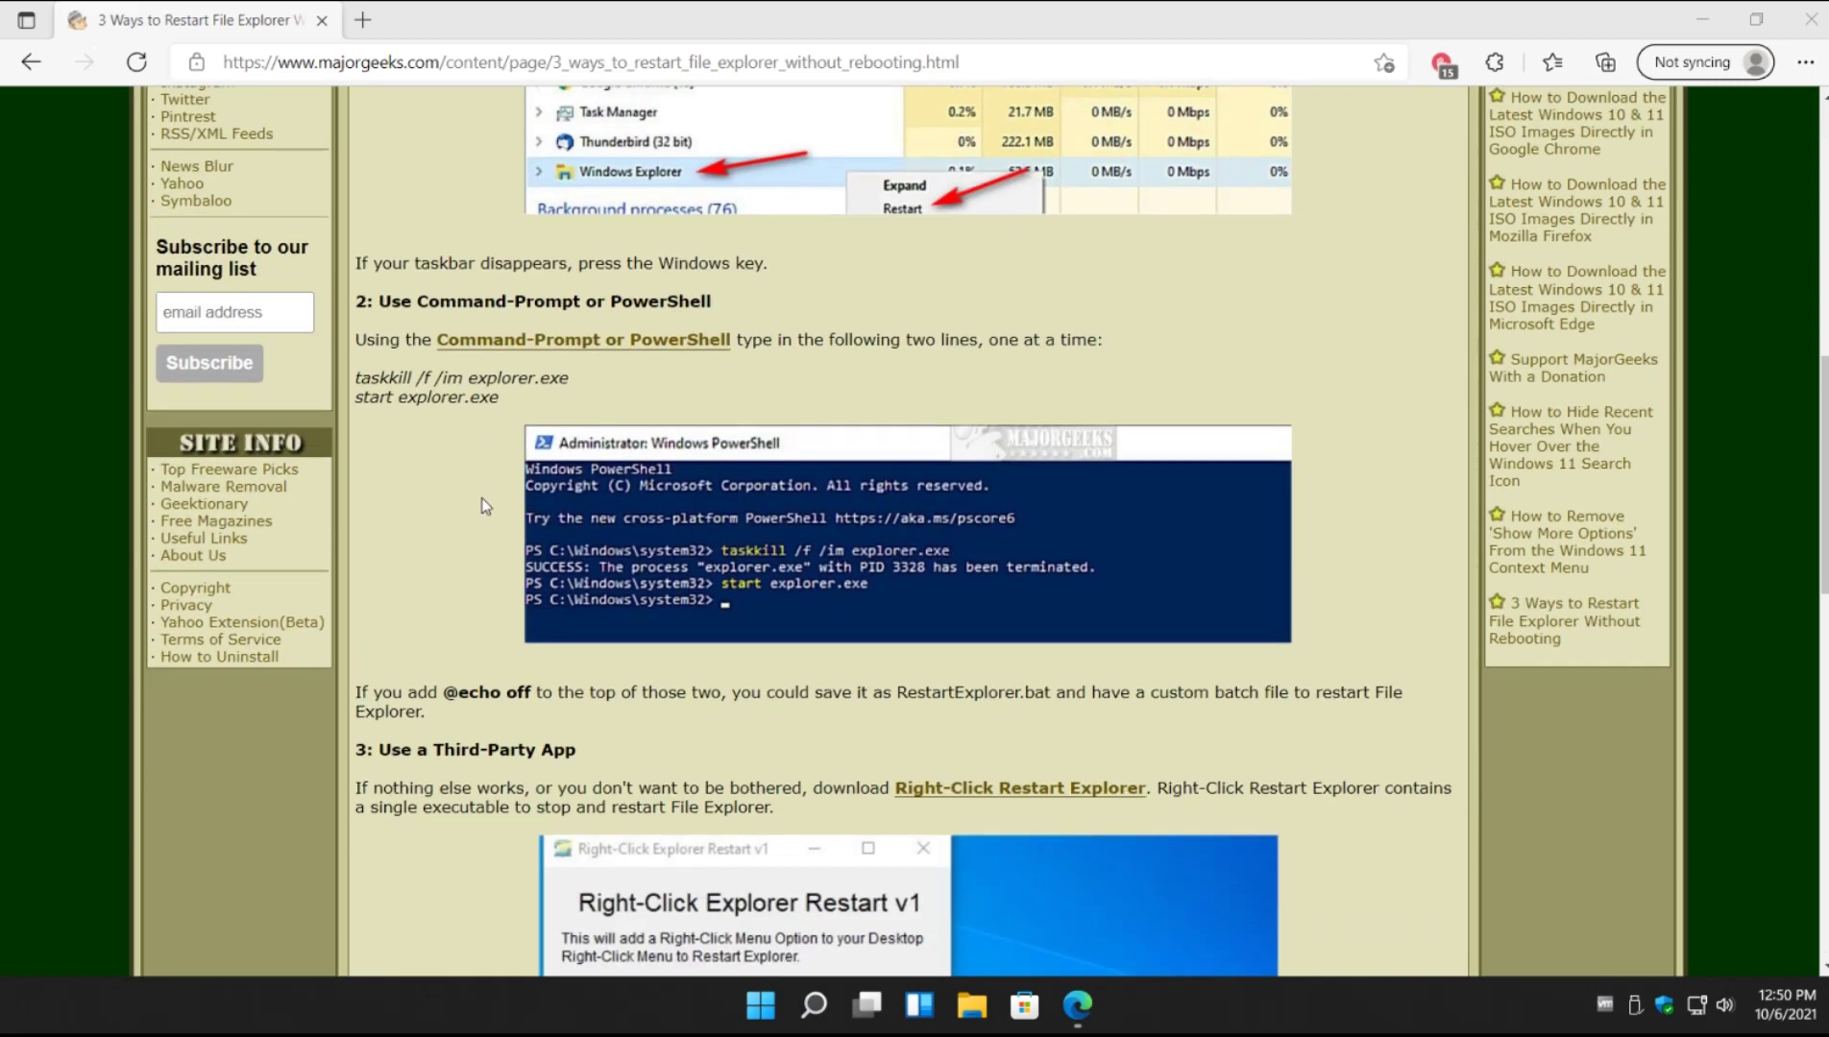
scroll(485, 506, down, 3)
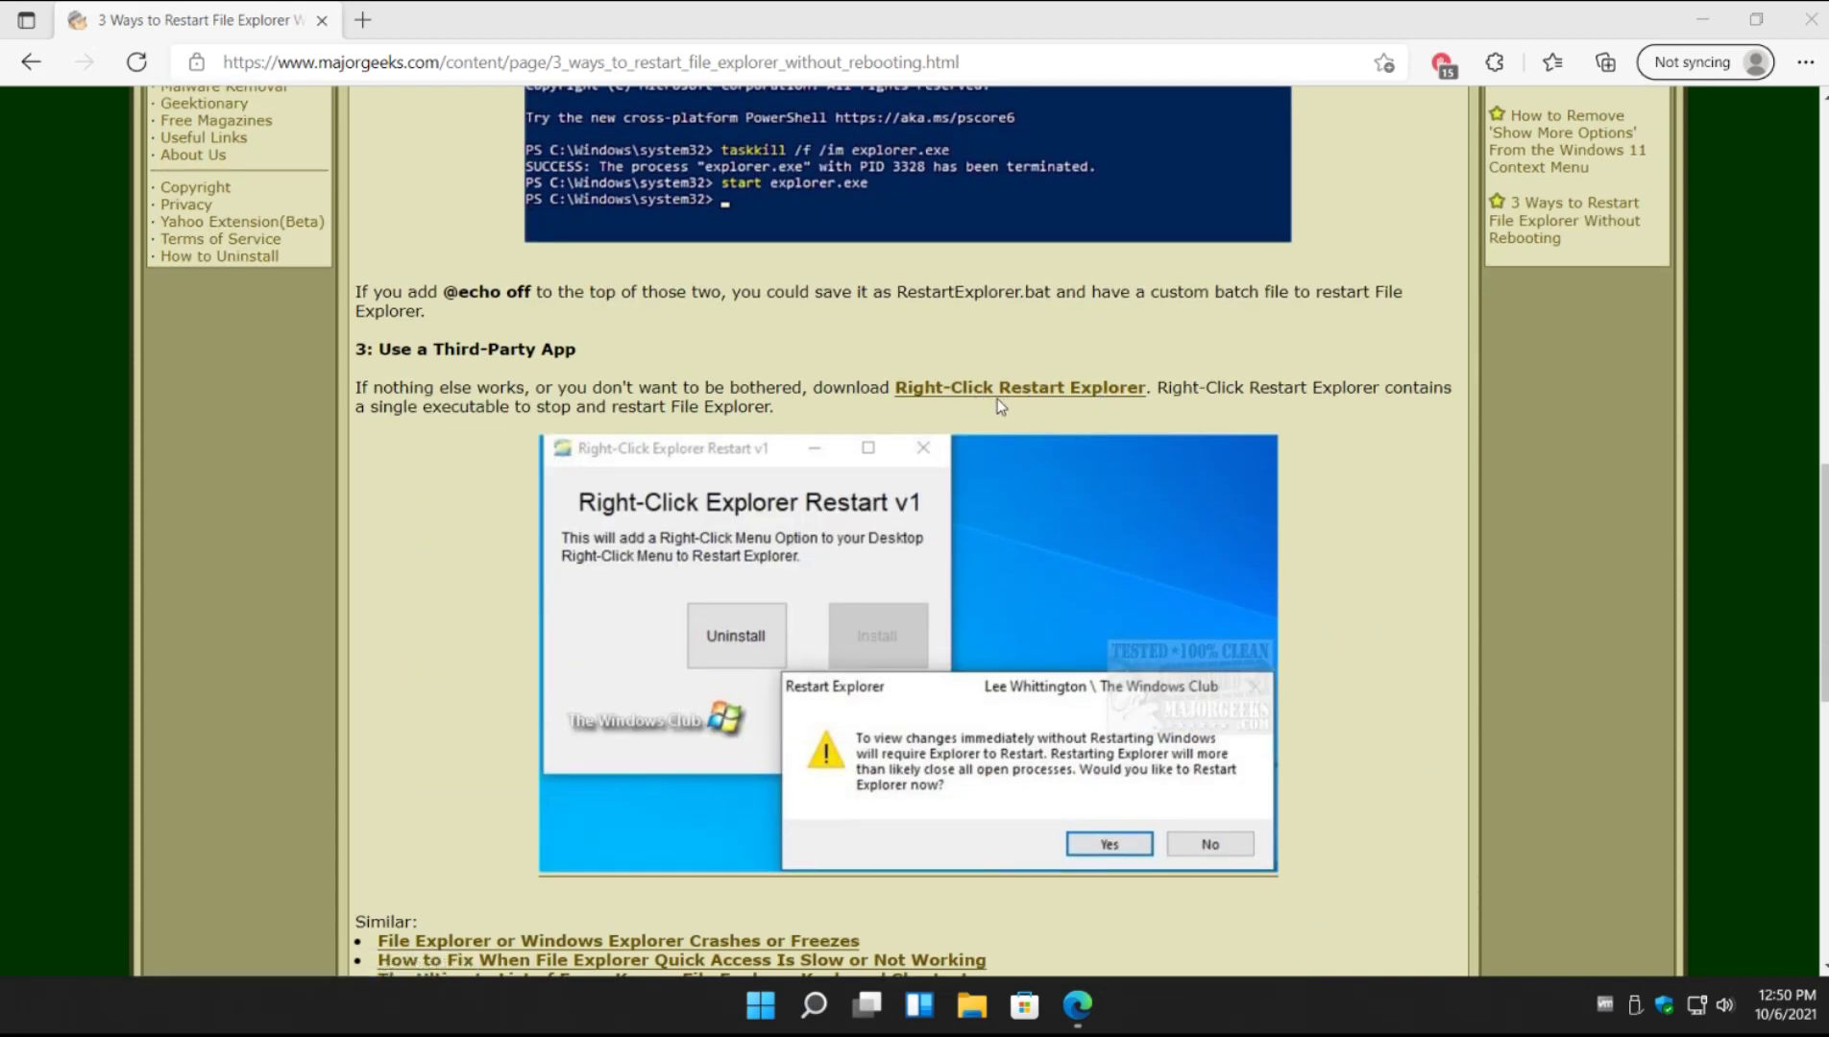
scroll(999, 402, down, 1)
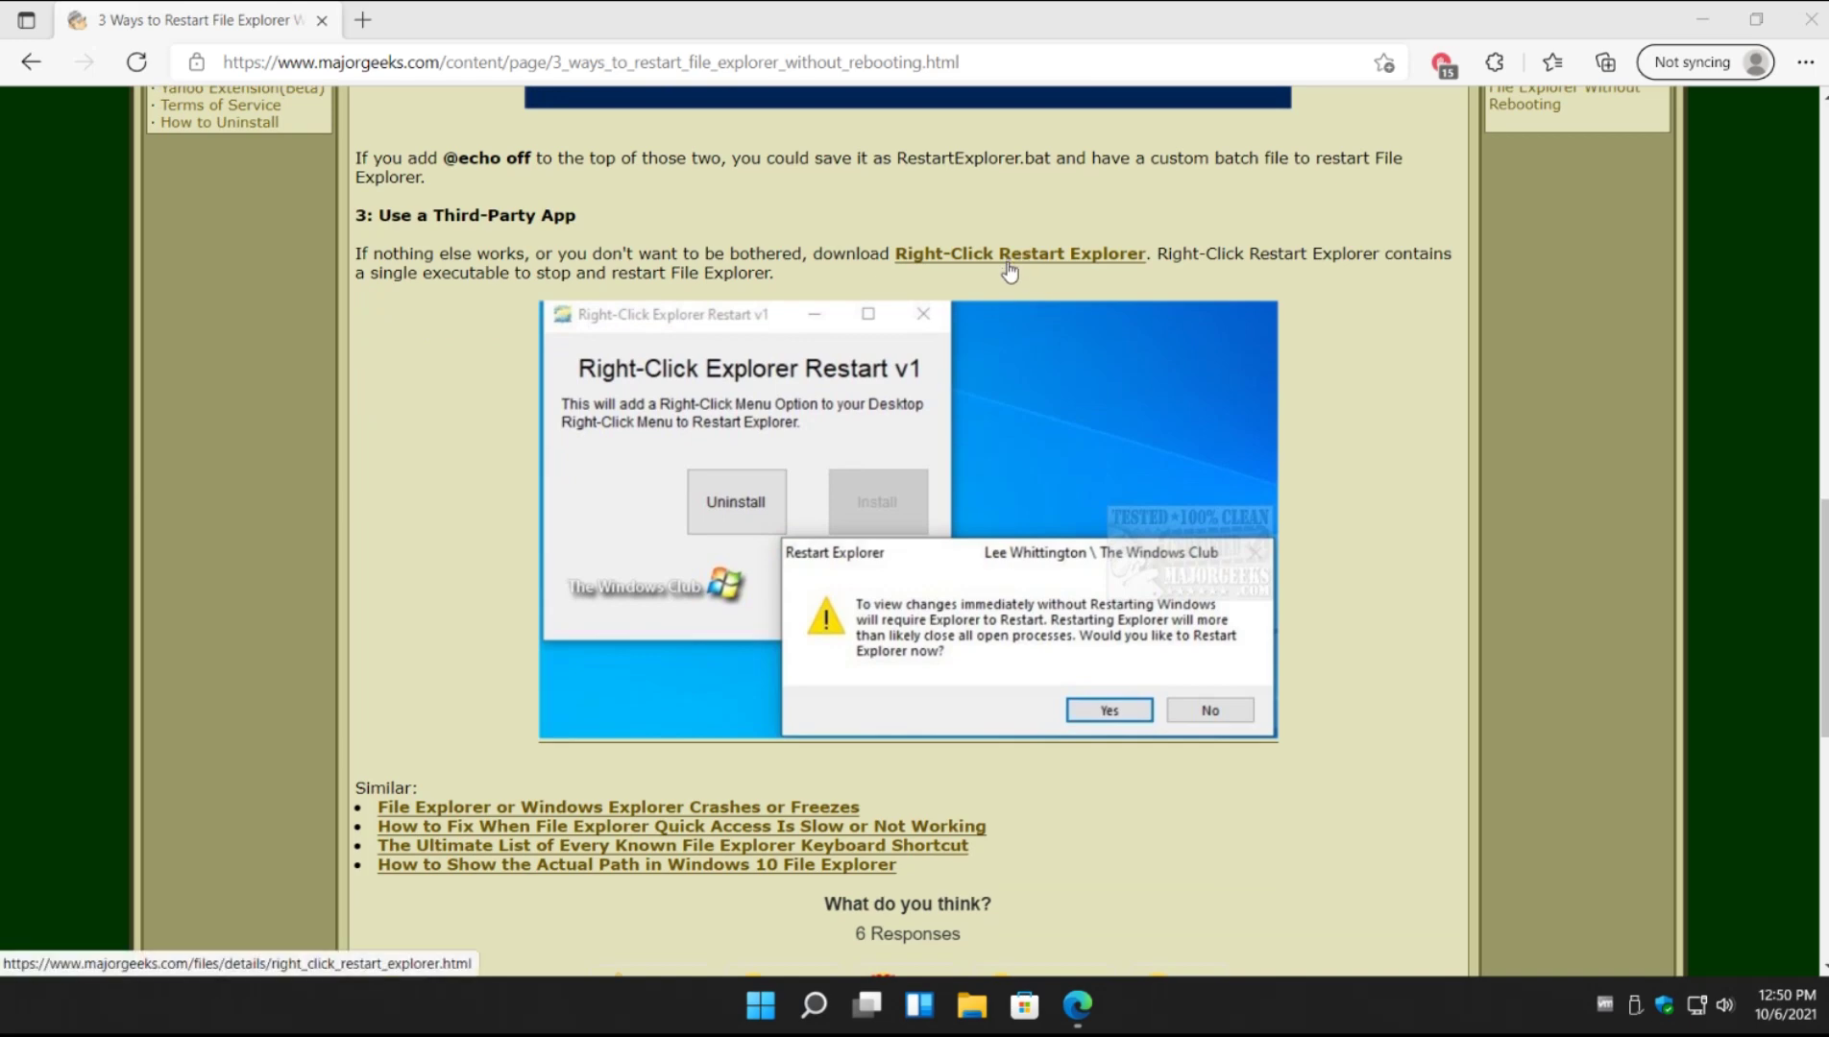
Step: Open the Right-Click Restart Explorer download page and scroll down to its screenshot
click(1007, 265)
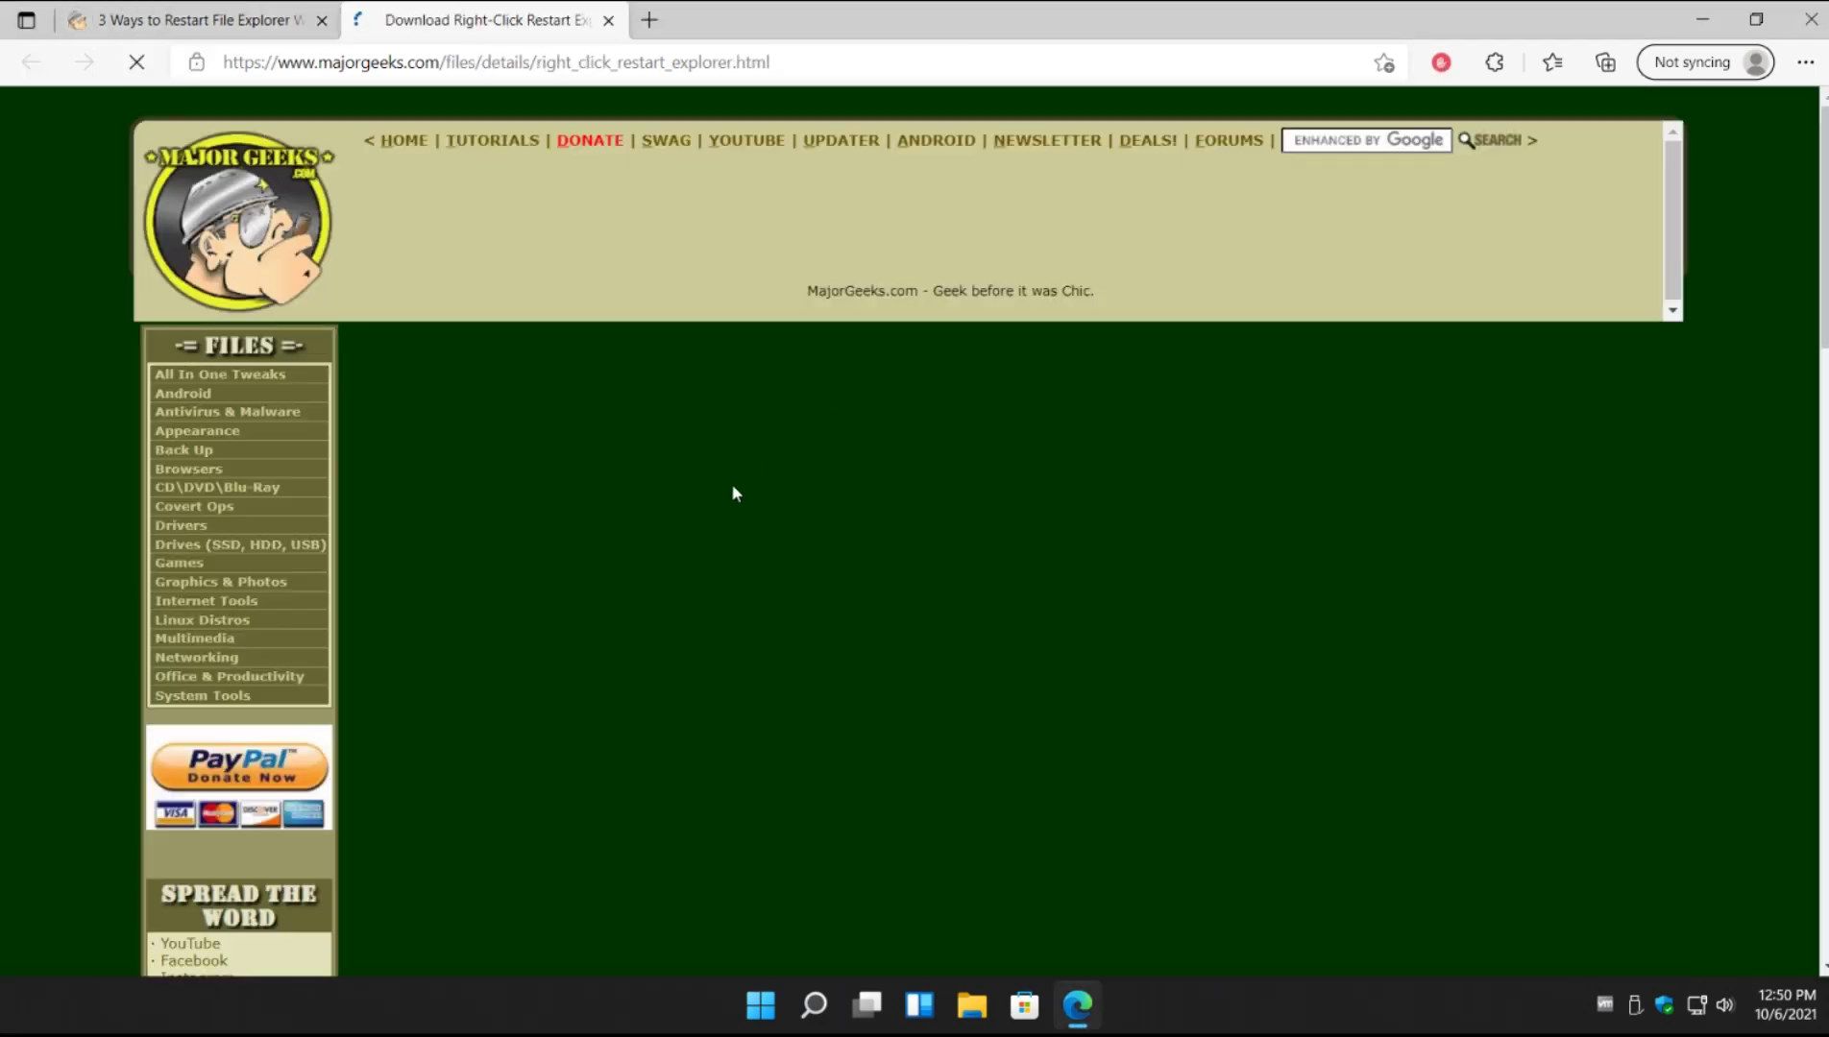
scroll(642, 554, down, 3)
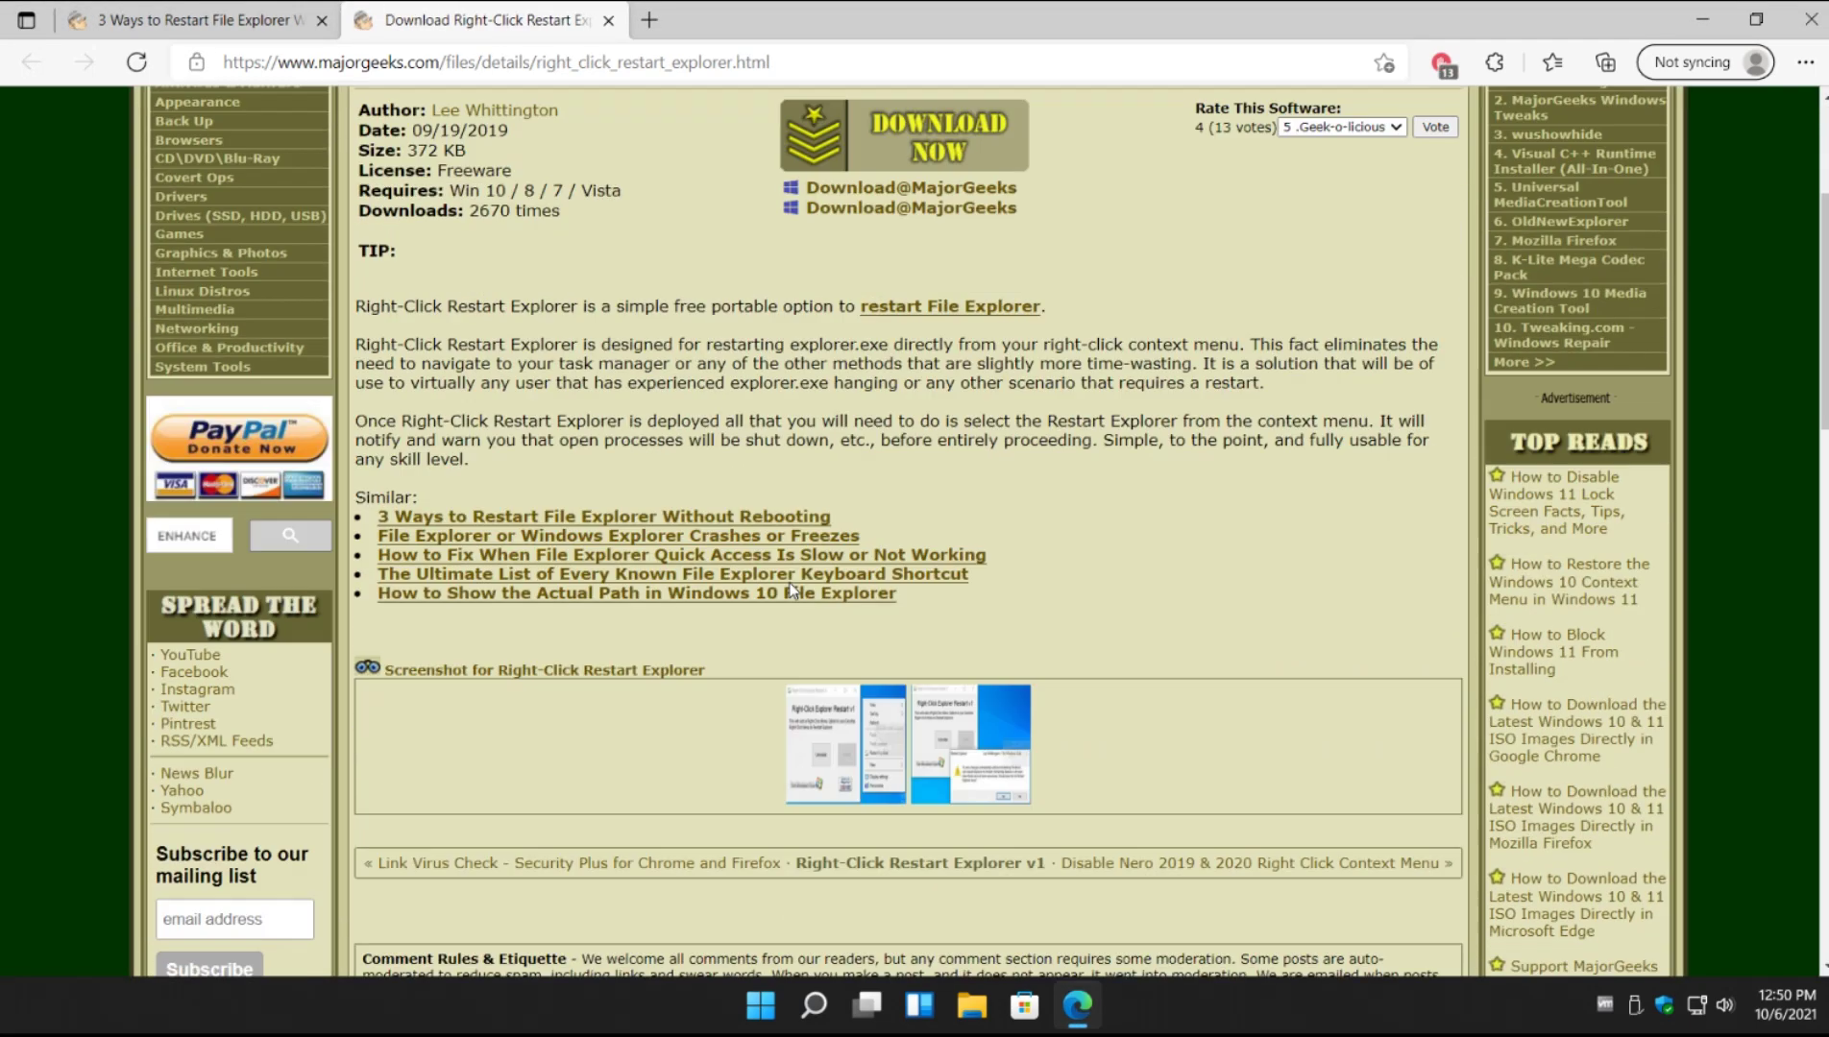
scroll(790, 590, down, 2)
Step: Download the screenshot as right click restart explorer majorgeeks (1).jpg and view it in Photos
click(854, 509)
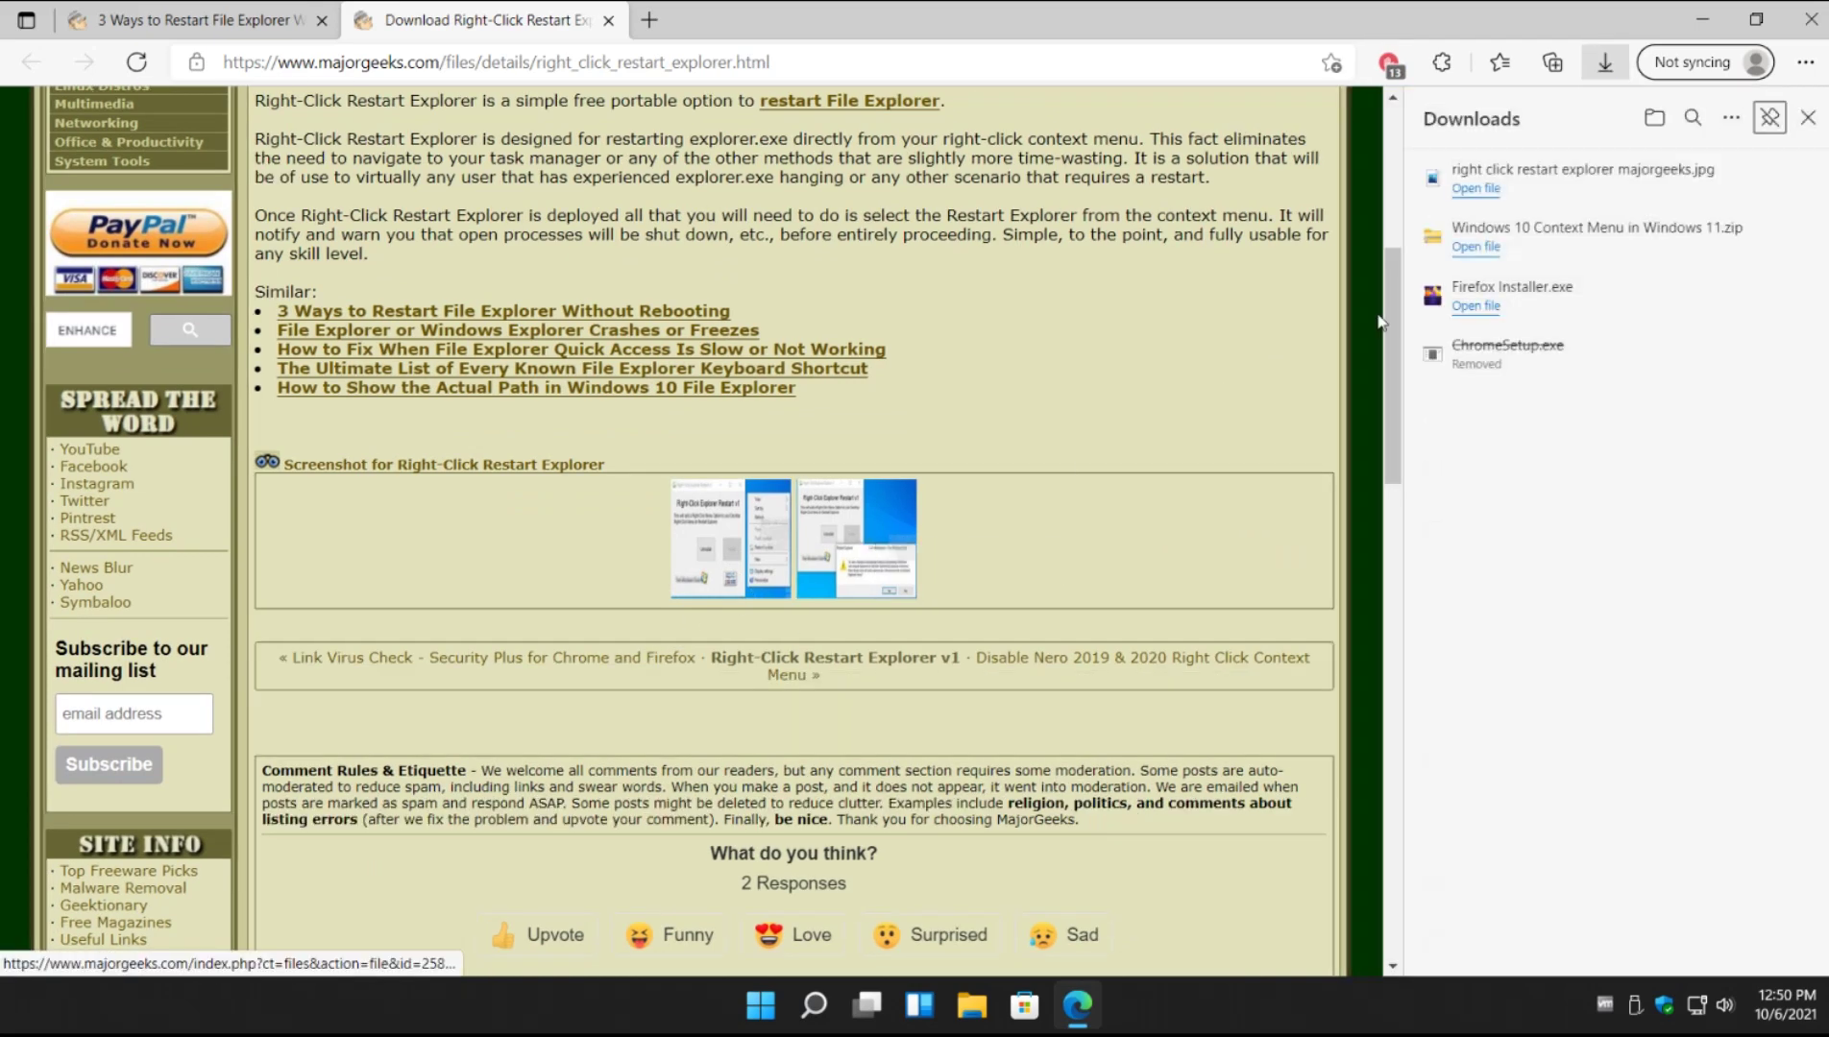
click(1807, 117)
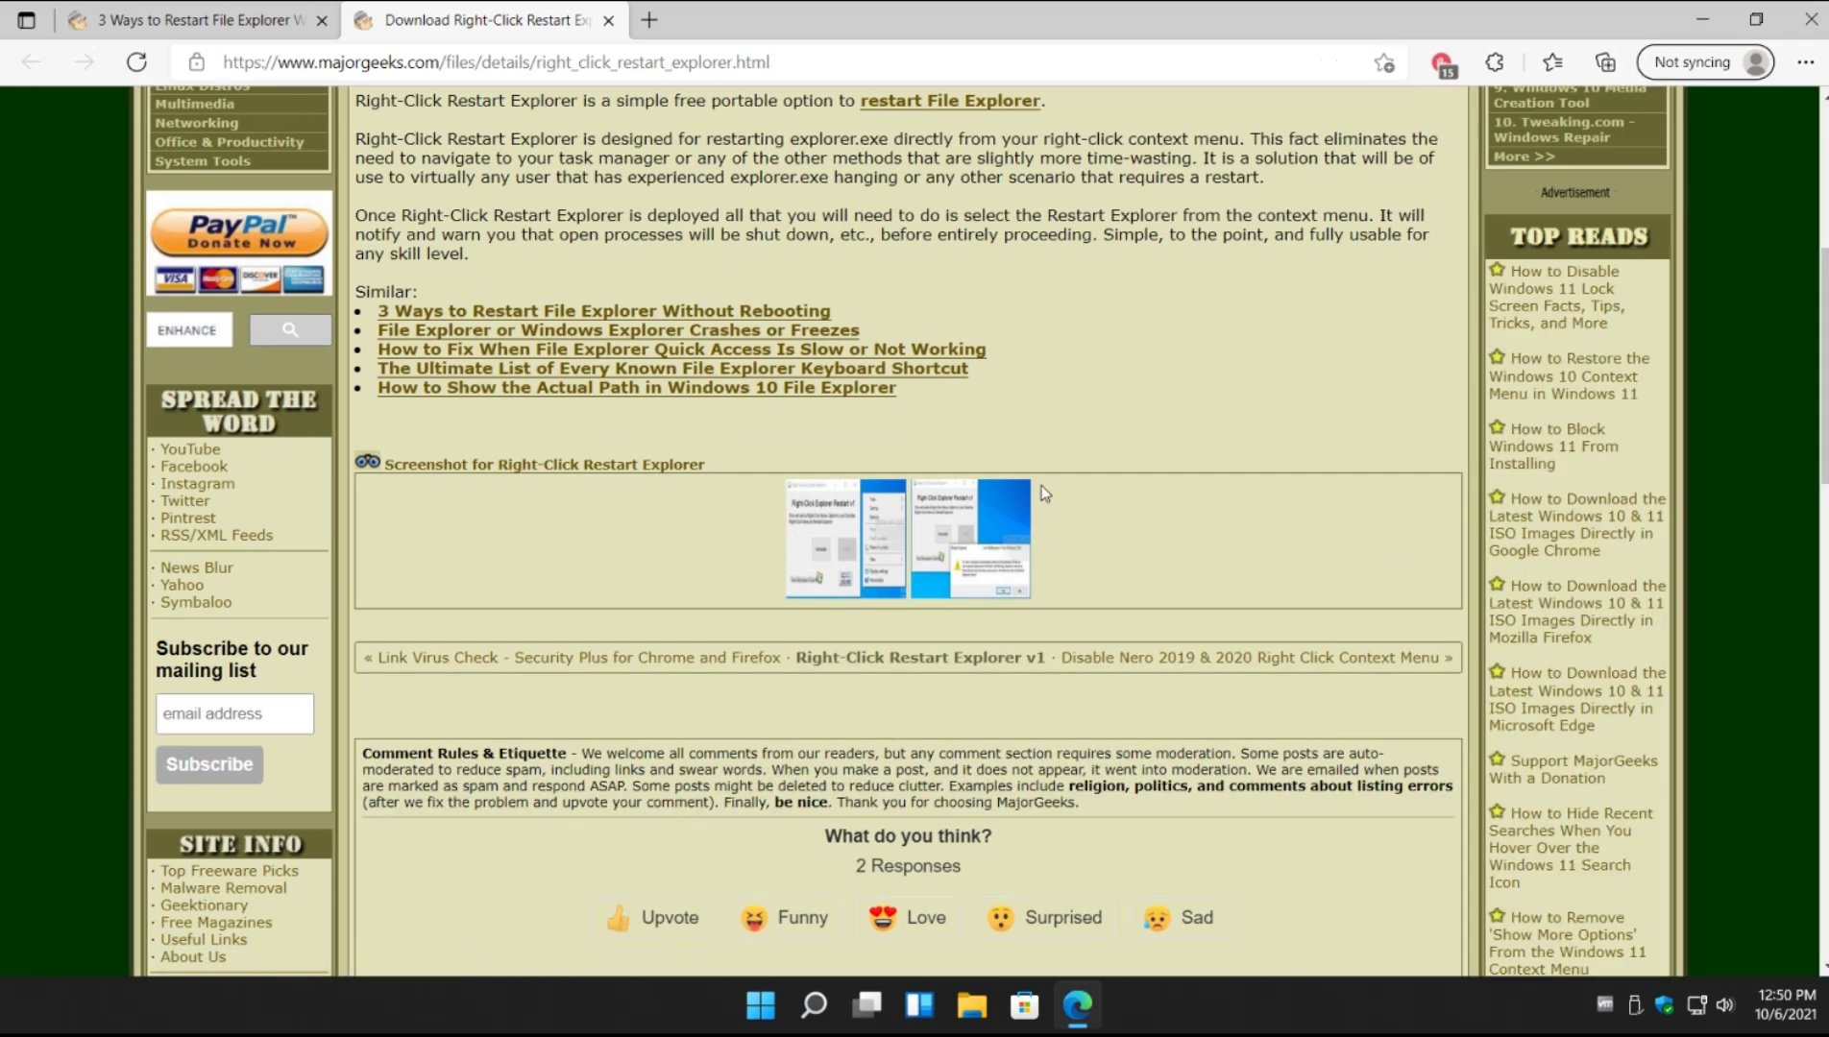
click(871, 563)
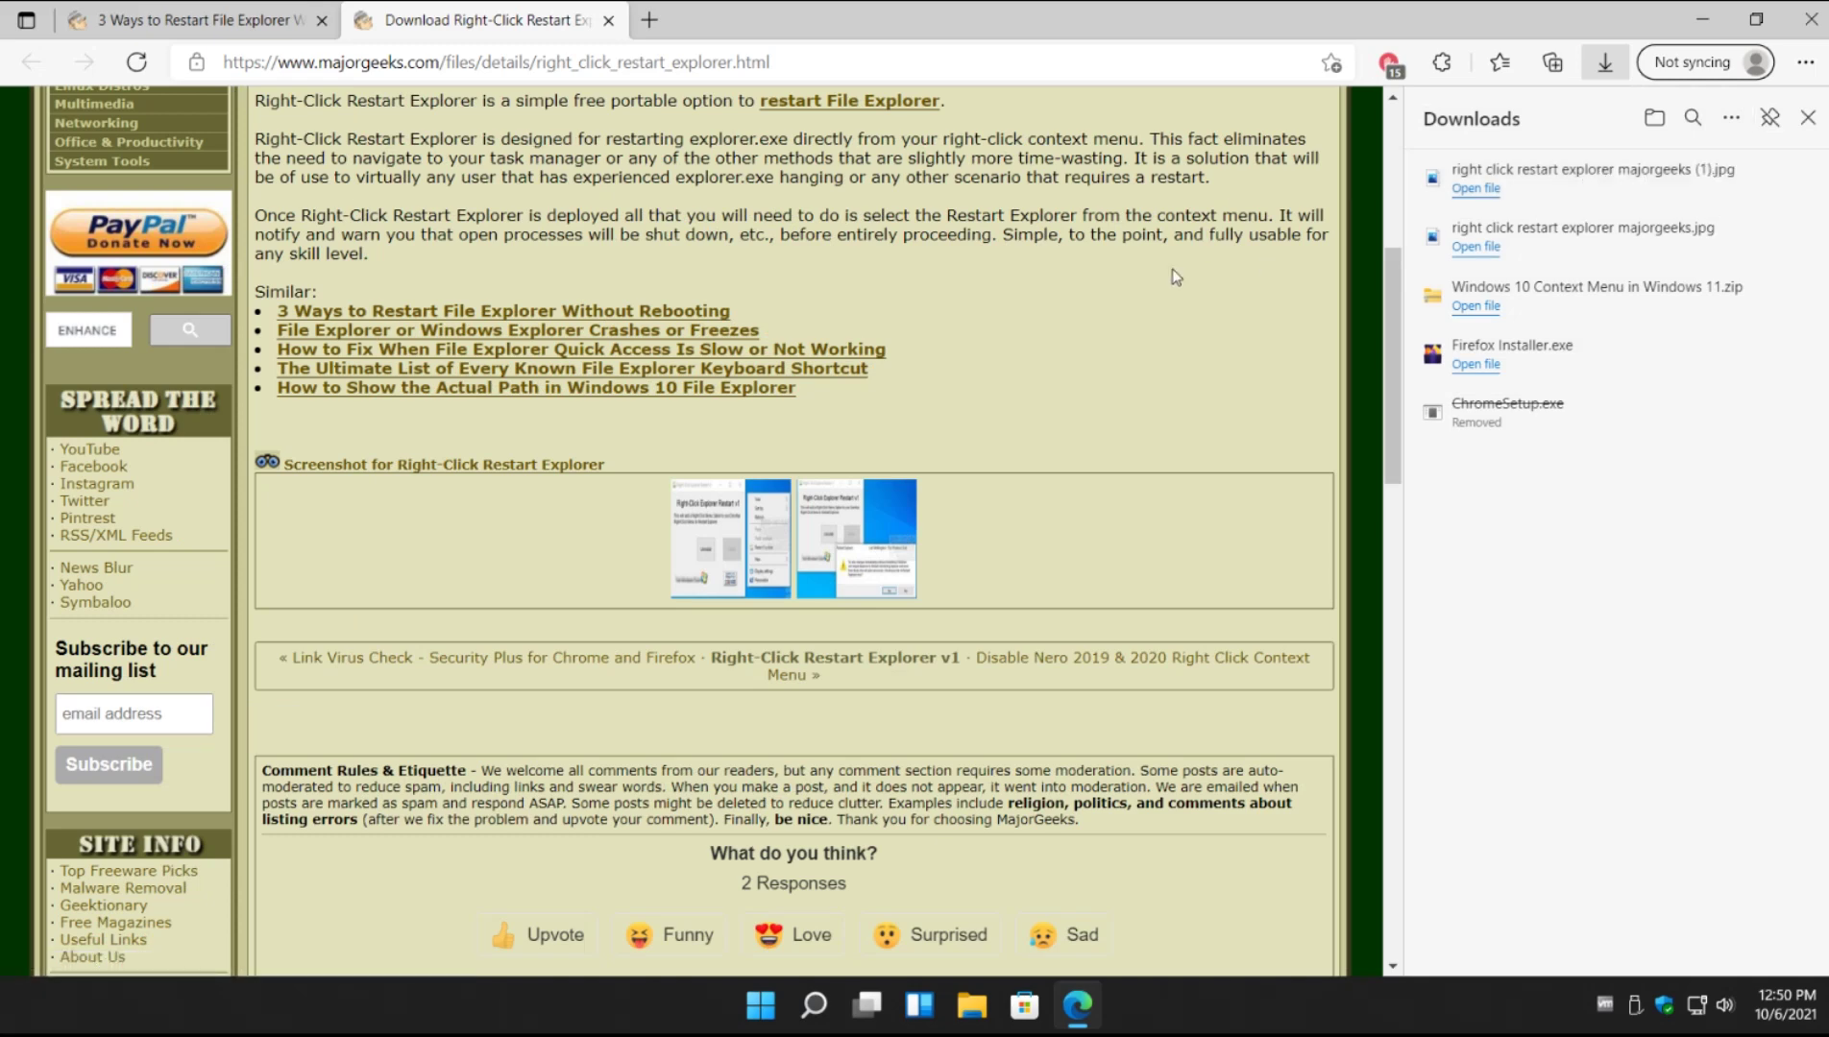
click(1547, 182)
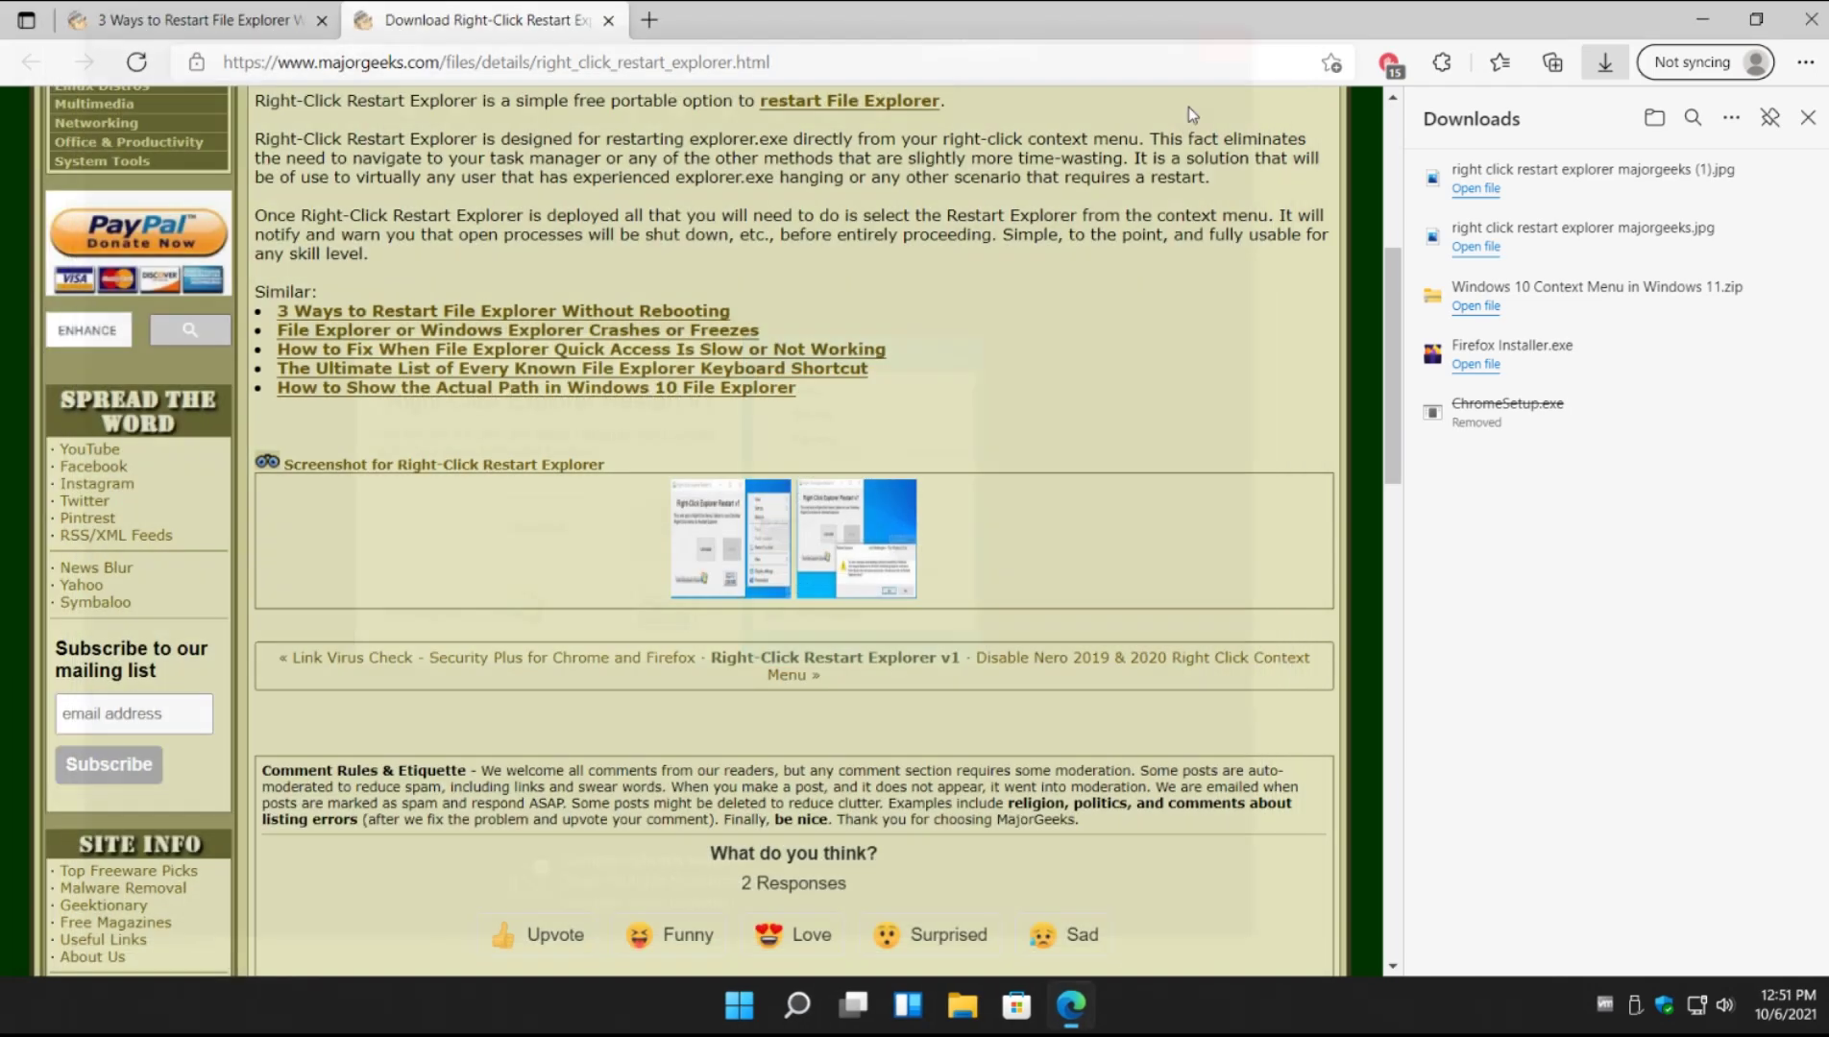
click(1253, 20)
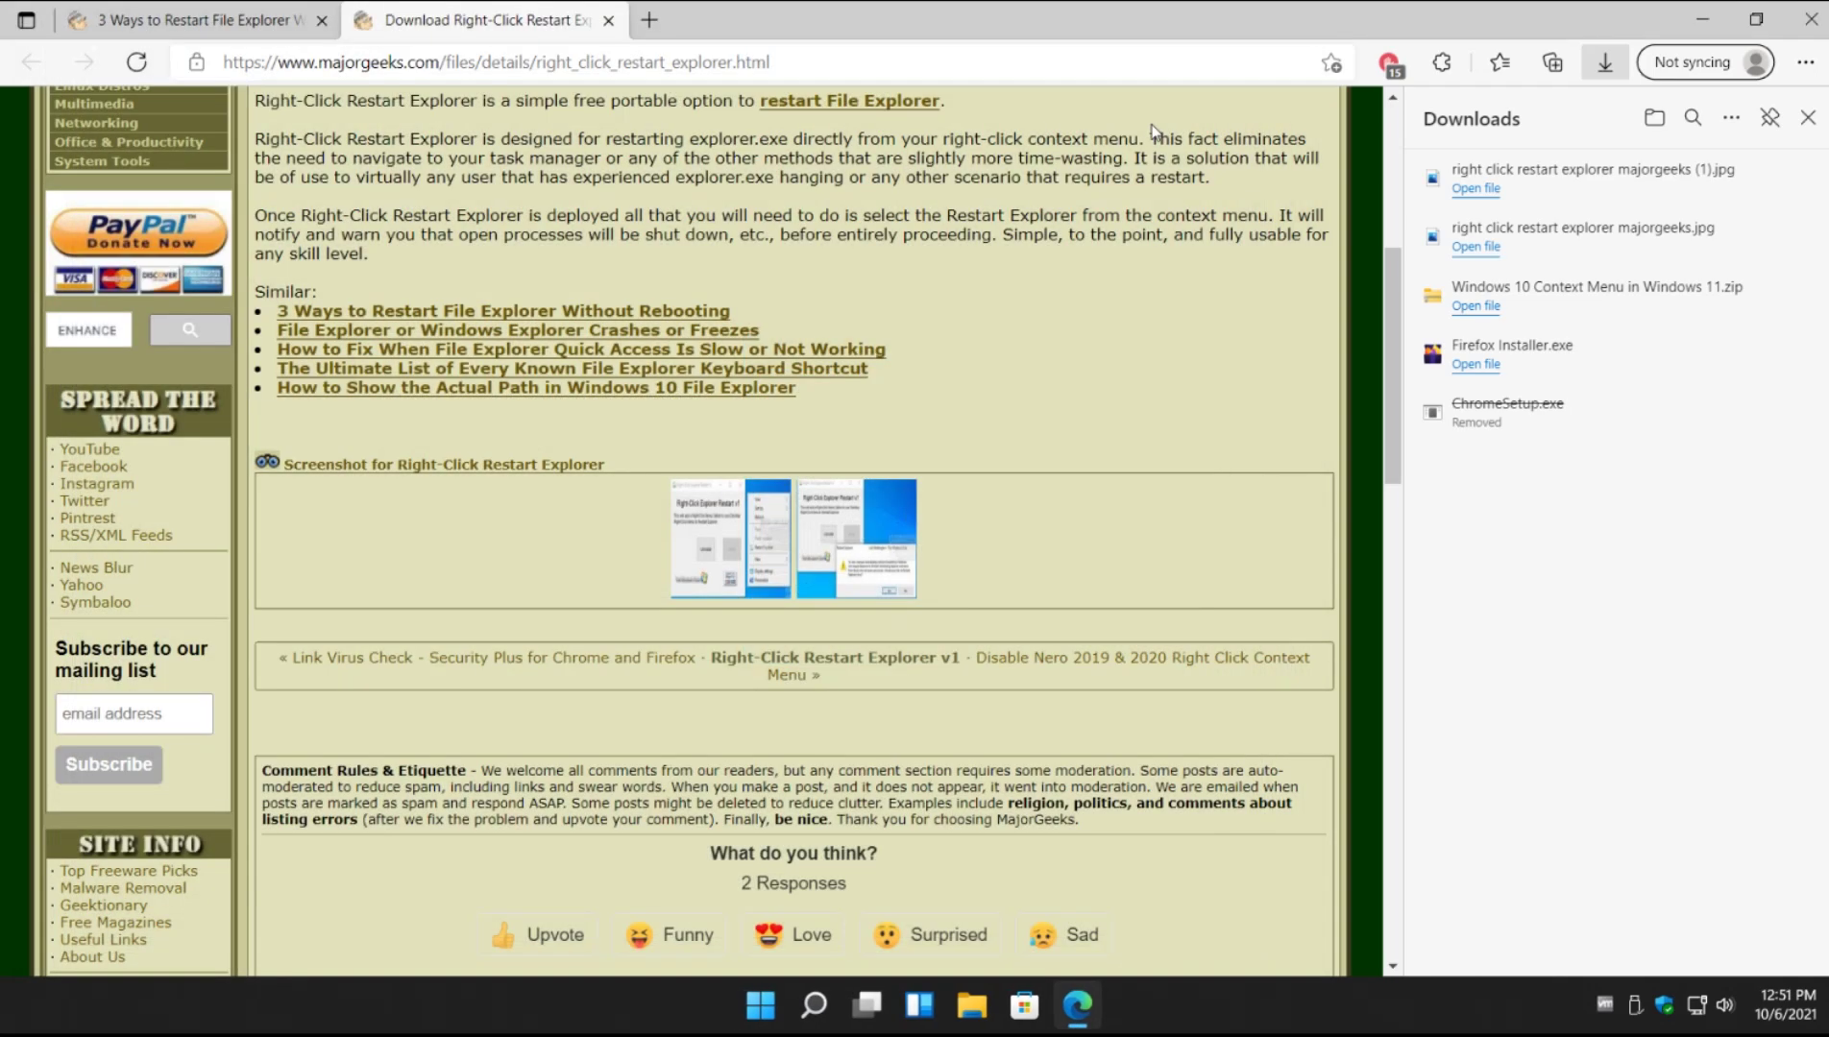
click(1808, 117)
scroll(615, 331, up, 5)
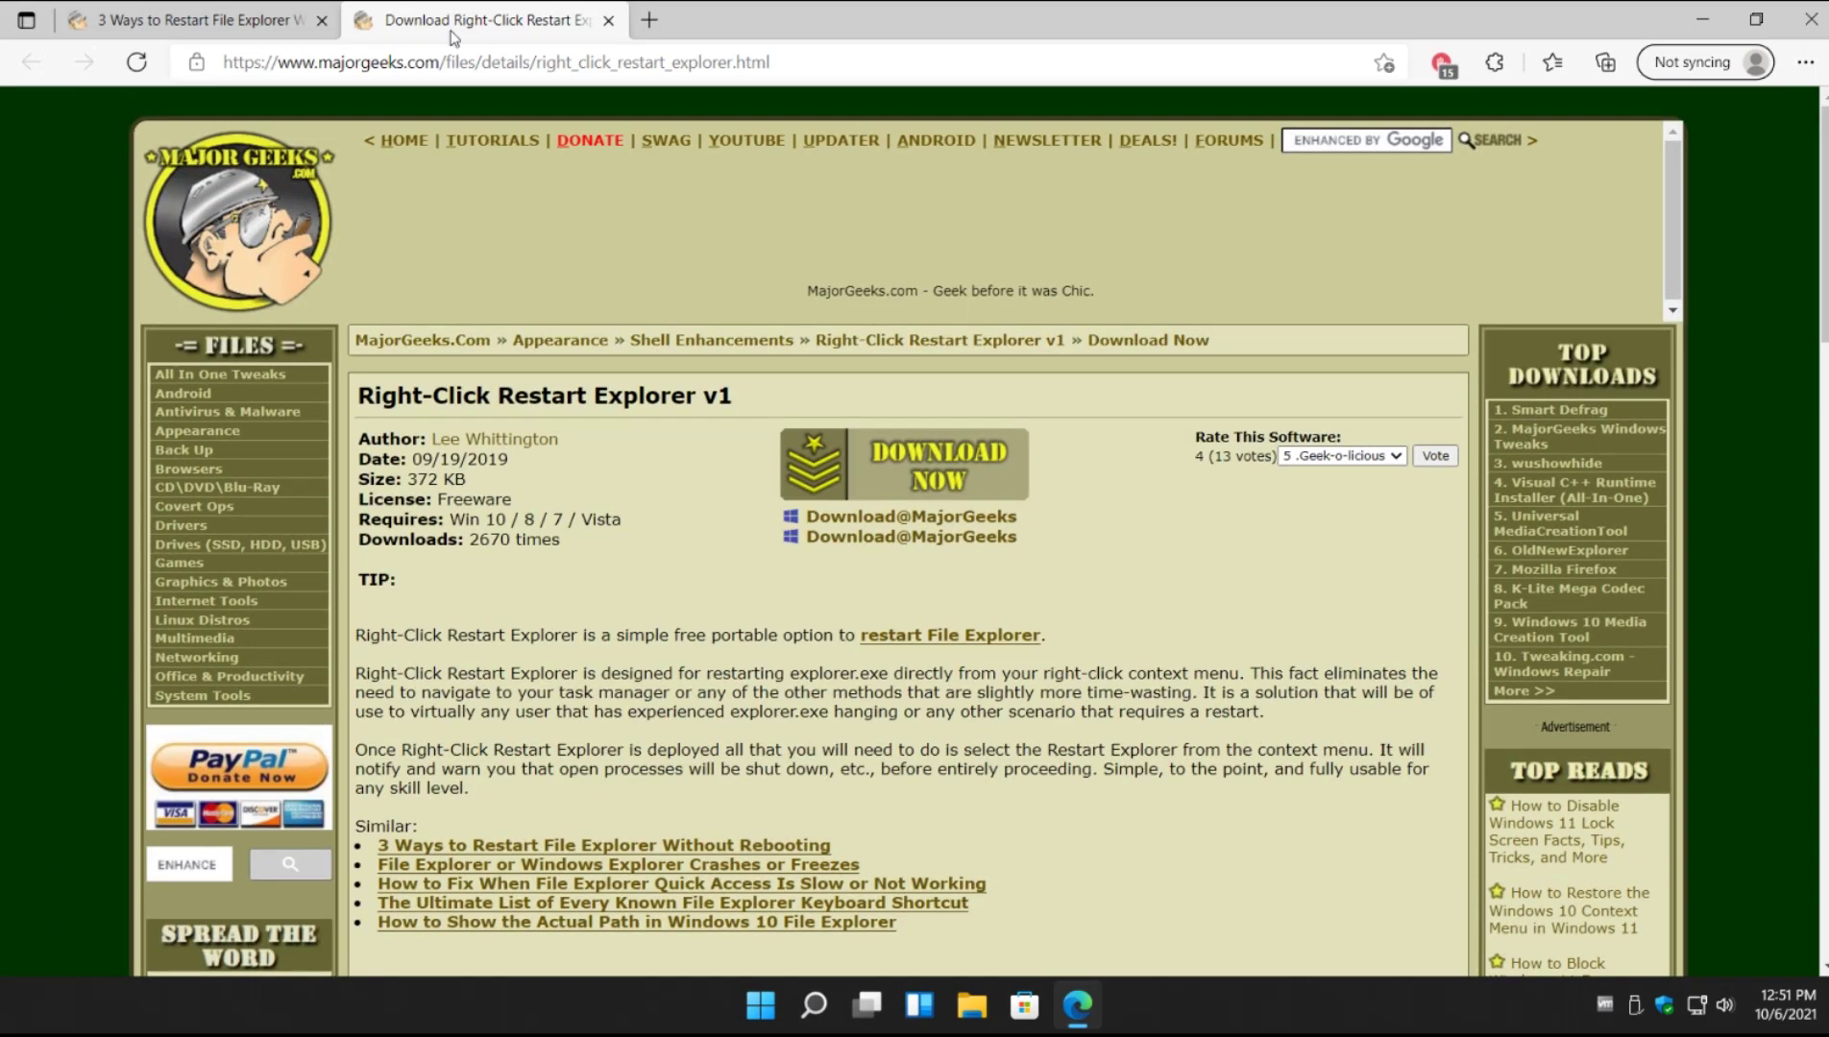
Step: Close the Right-Click Restart Explorer download tab and scroll the remaining article back up
middle_click(456, 19)
scroll(526, 394, up, 10)
scroll(523, 394, up, 1)
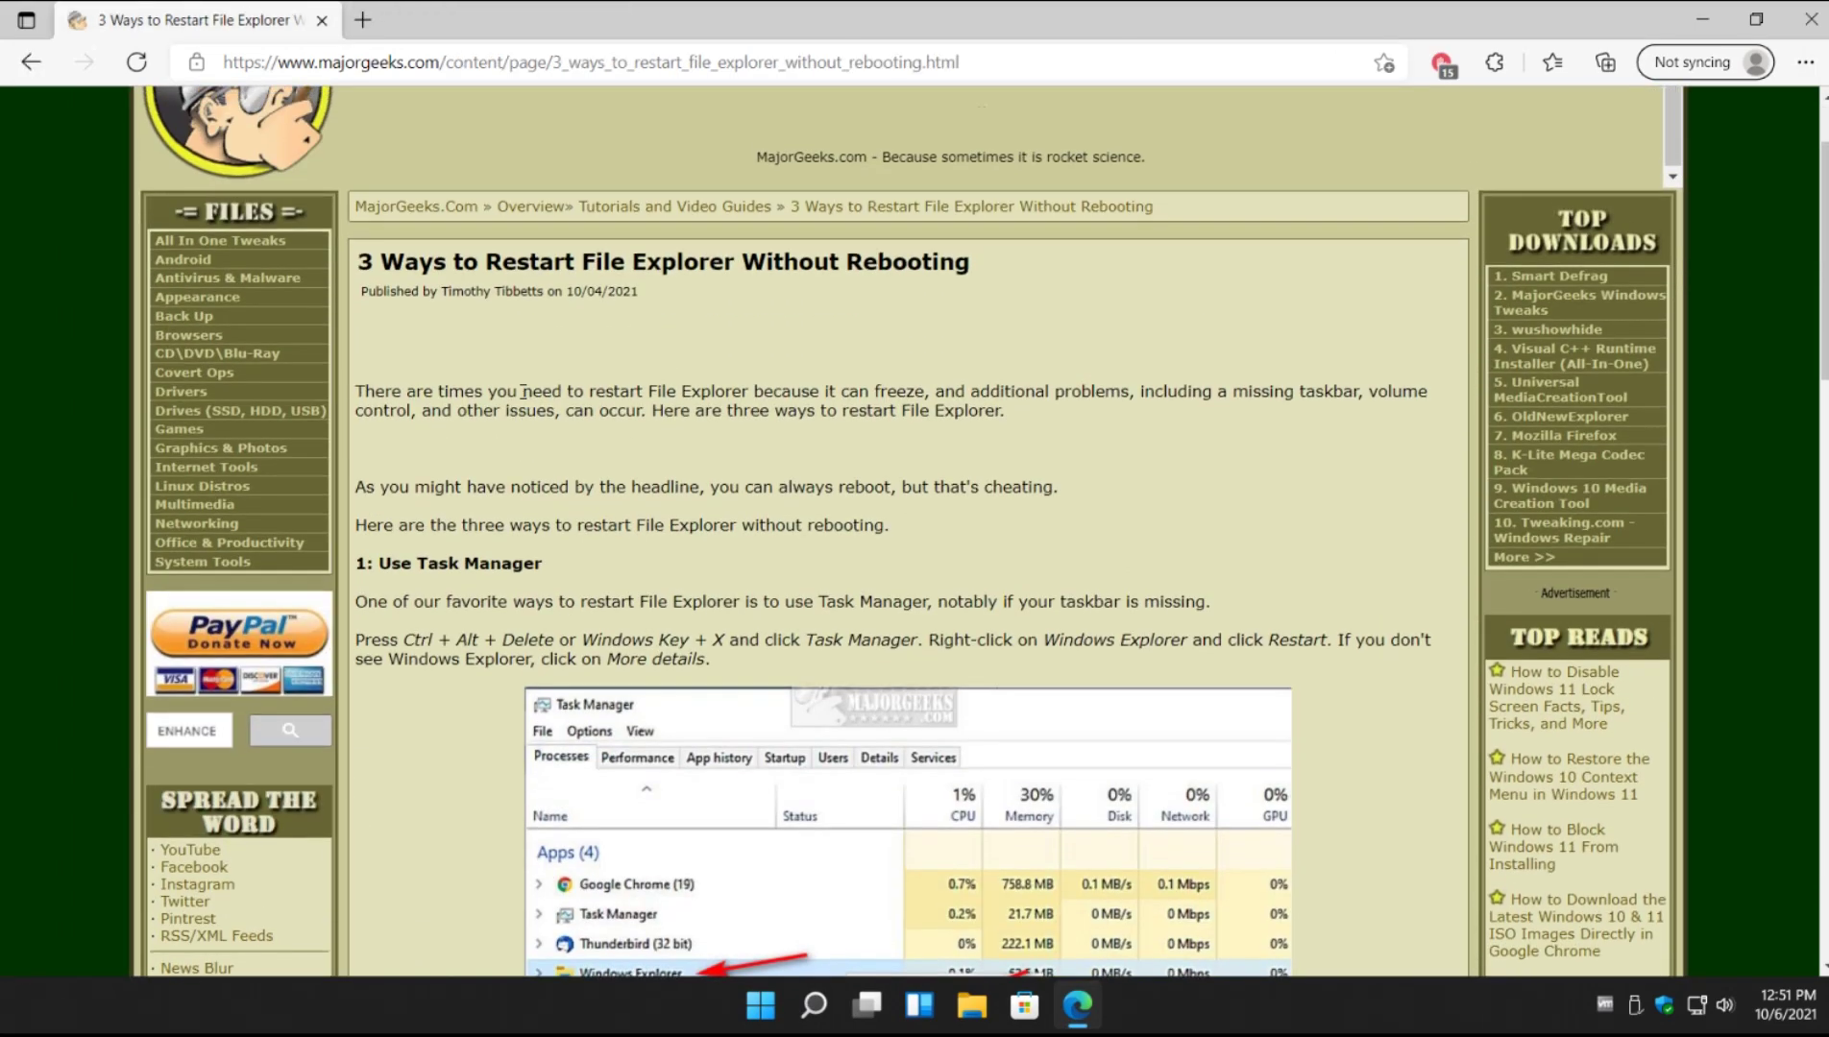
scroll(464, 364, down, 3)
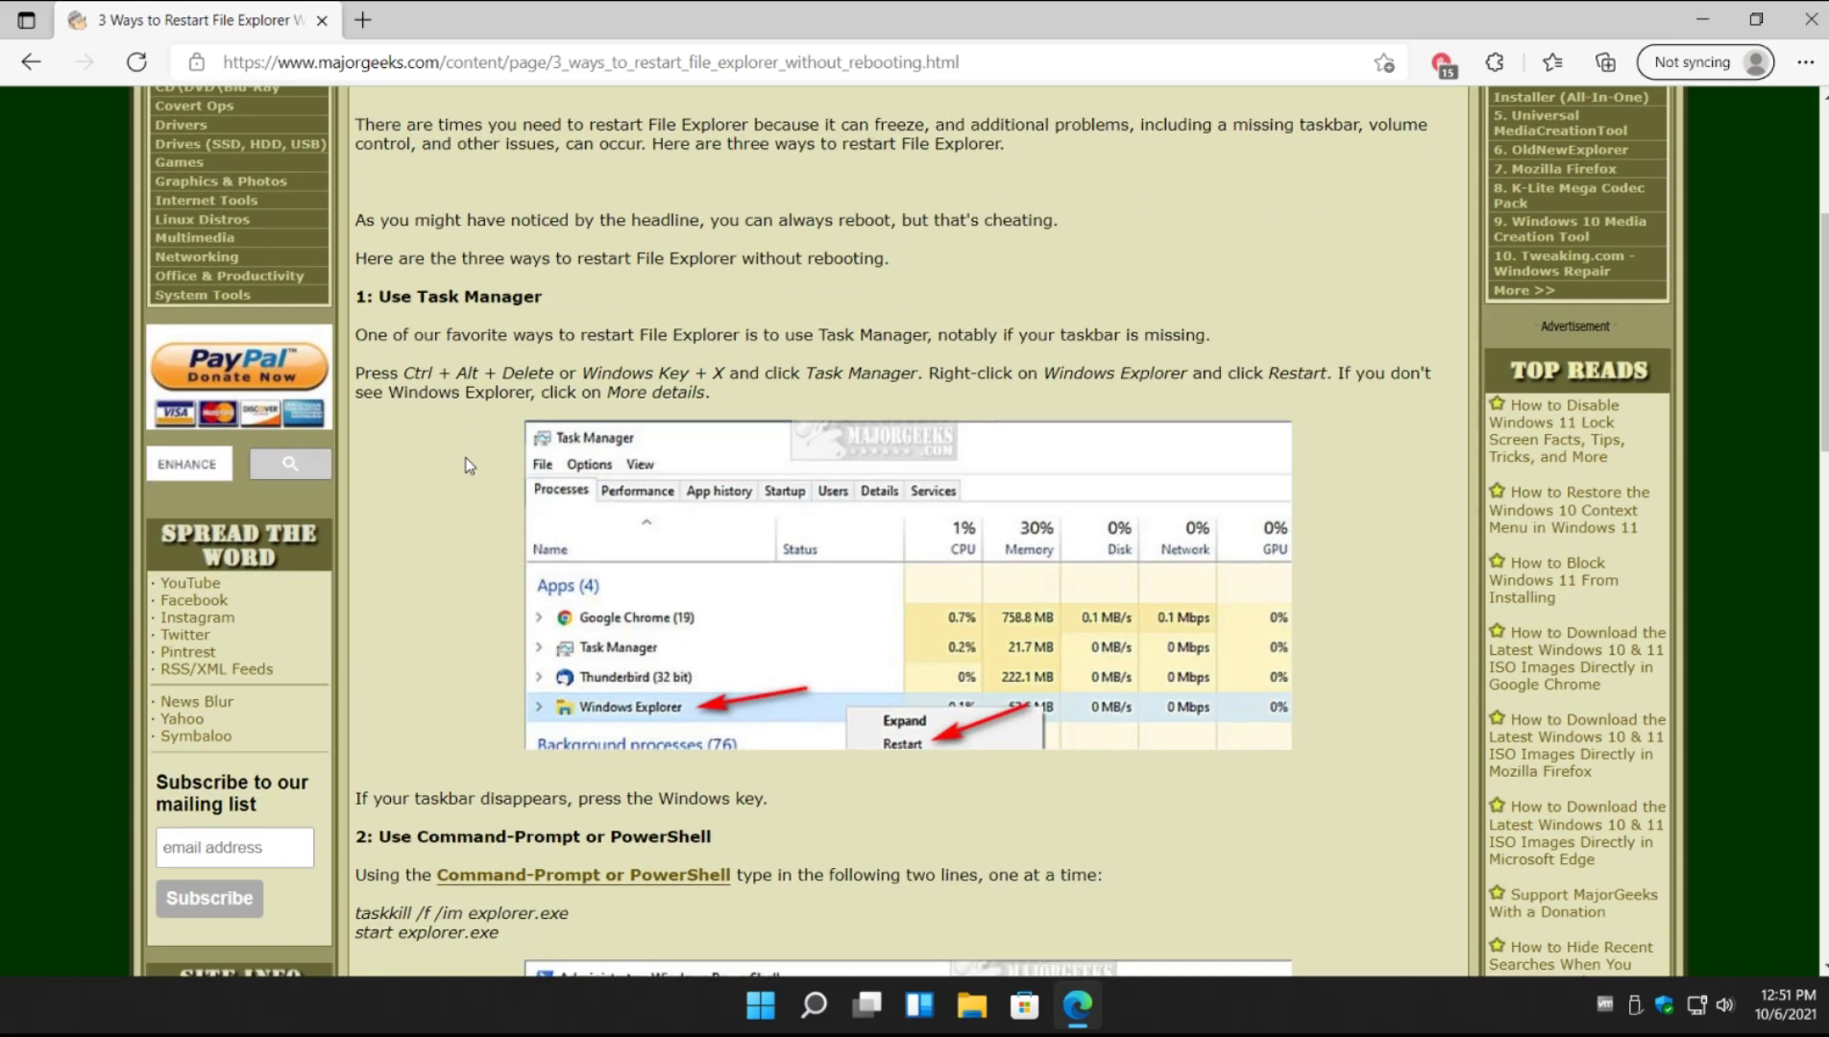
scroll(423, 445, down, 2)
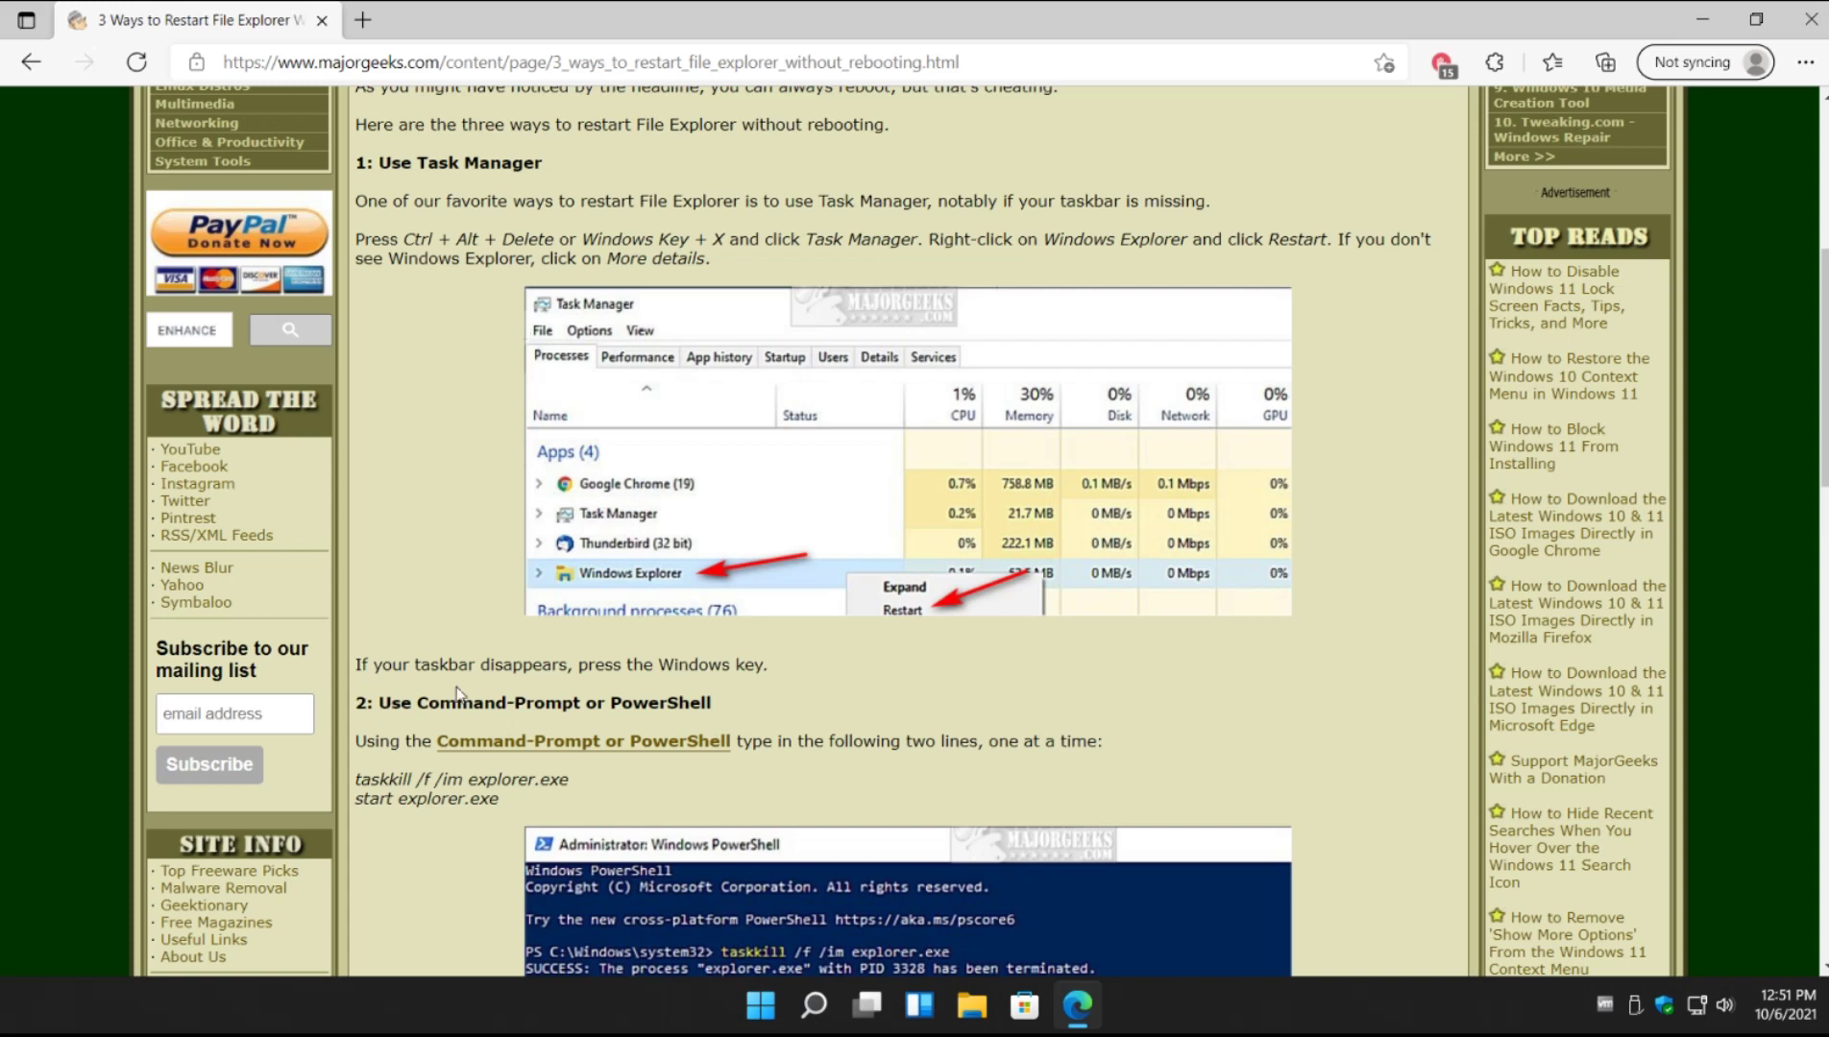
scroll(483, 708, up, 5)
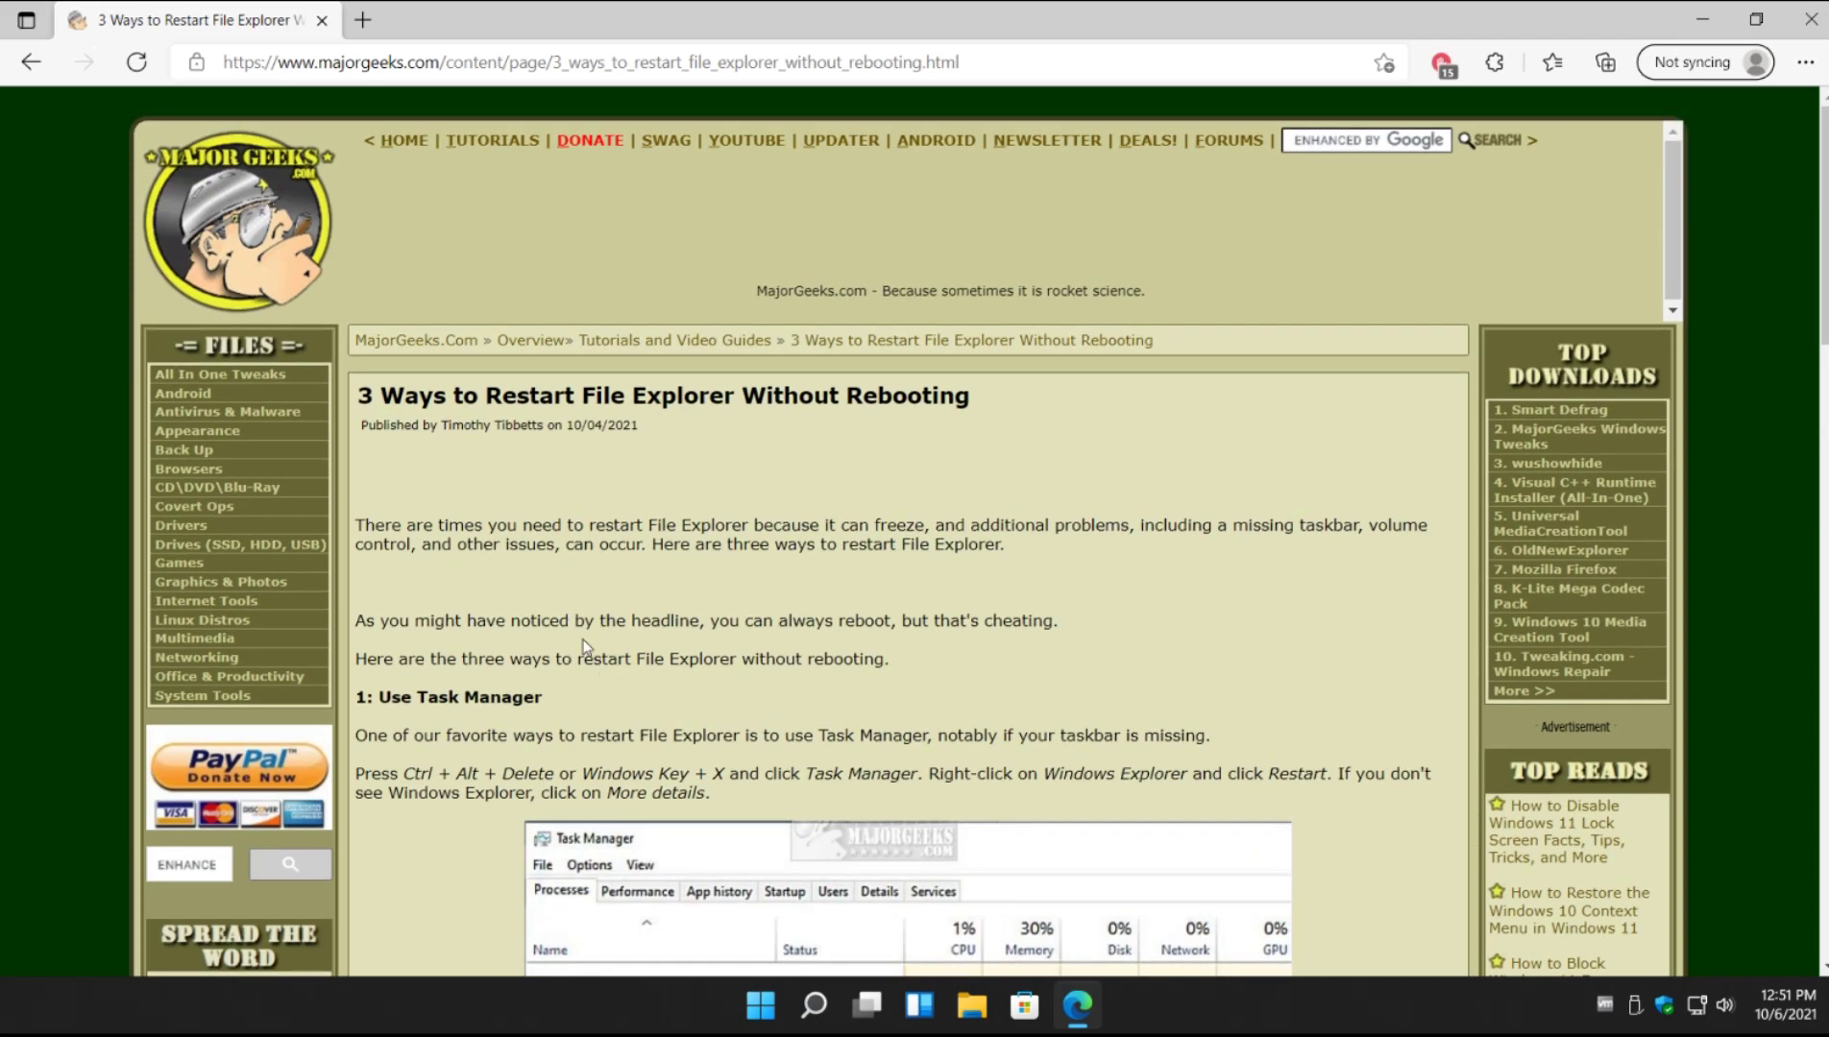